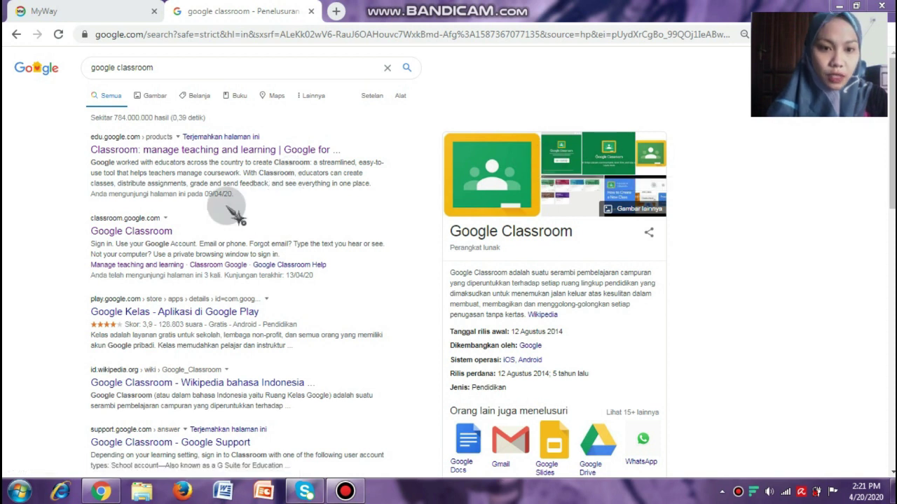
- Open the Google Classroom site from the search results
left_click(143, 238)
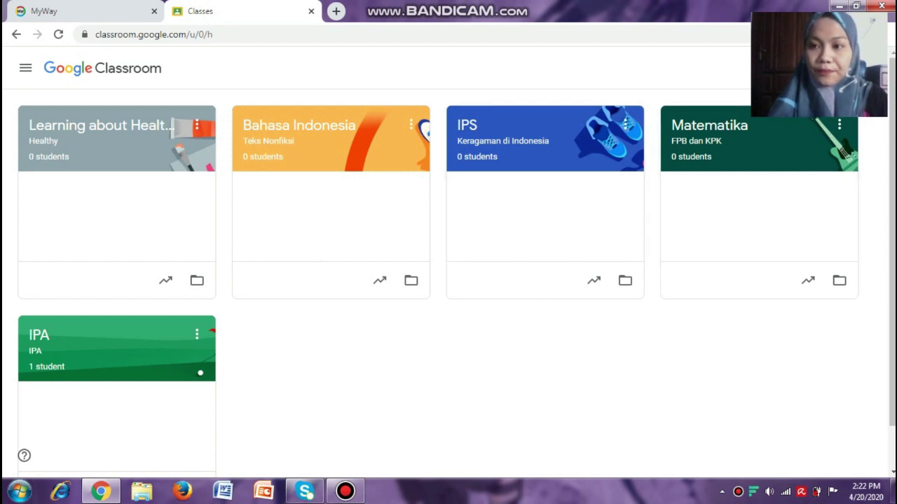
- Bring up the dialog for joining a class to view its class code field, and cancel it
left_click(792, 68)
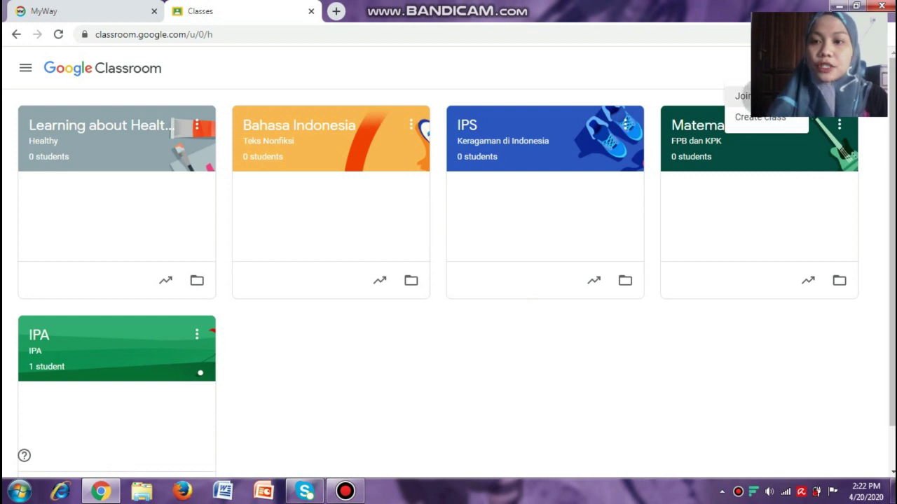
left_click(742, 96)
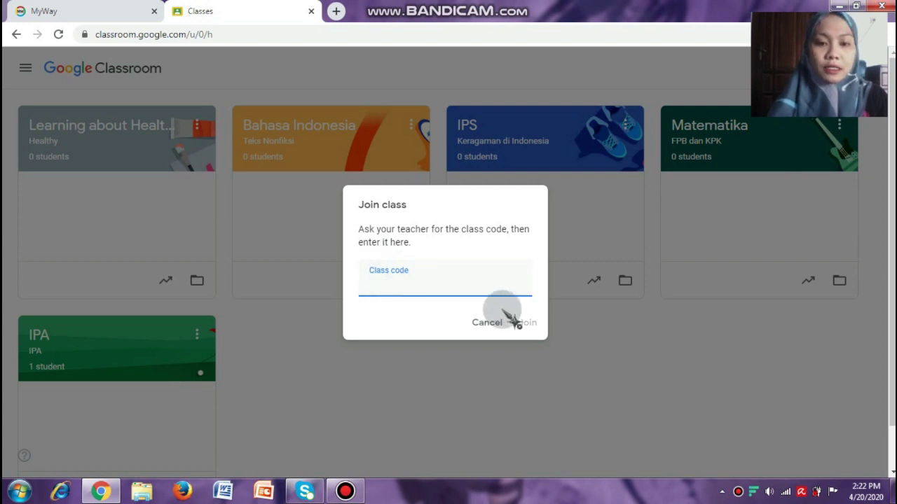
left_click(488, 329)
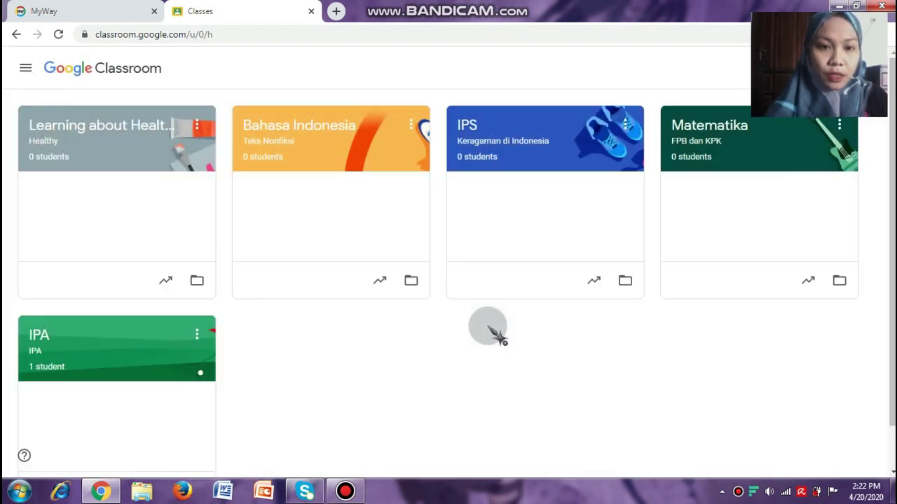
- Show the enlarged class code of the Bahasa Indonesia class, close it and return to the class overview
left_click(346, 204)
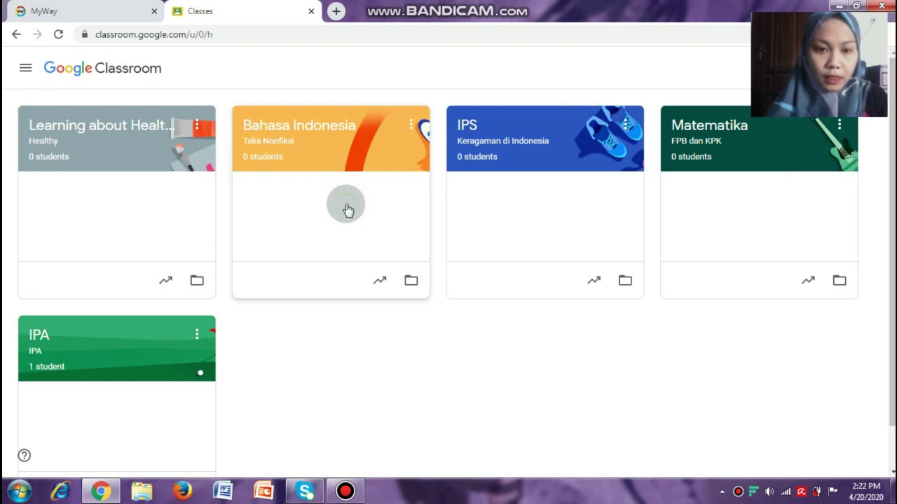
left_click(334, 148)
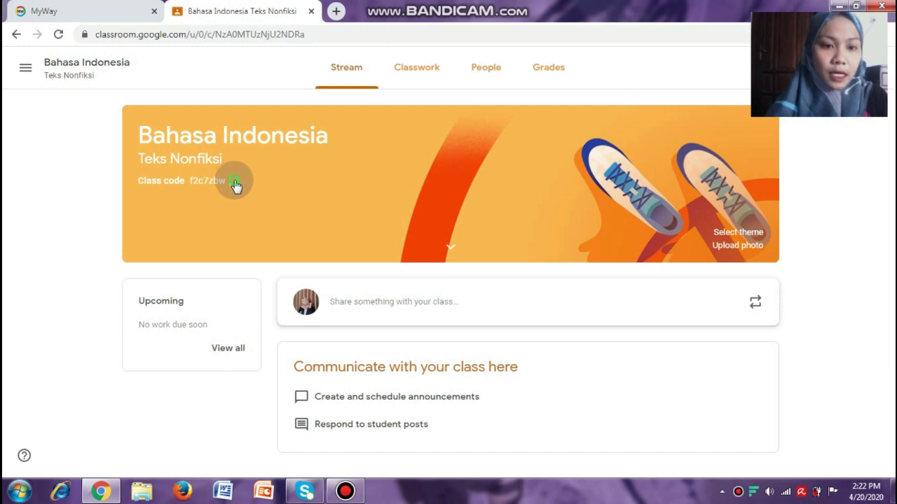
left_click(234, 182)
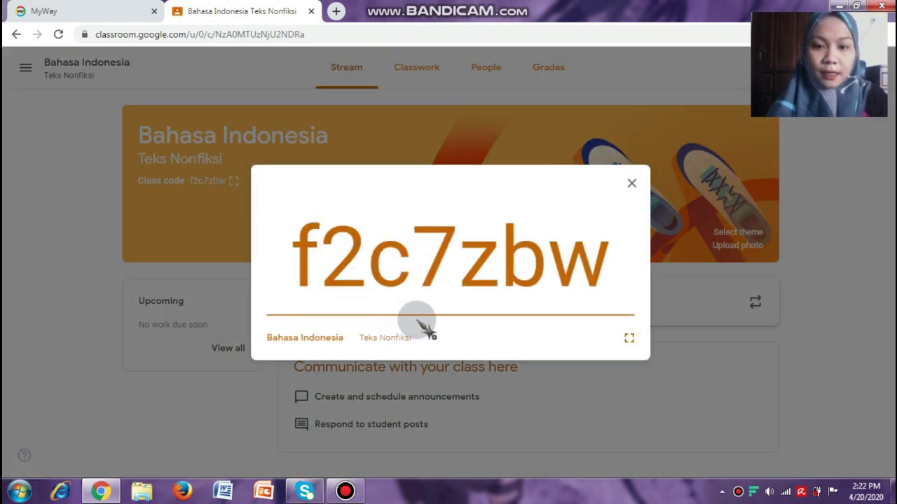
left_click(631, 186)
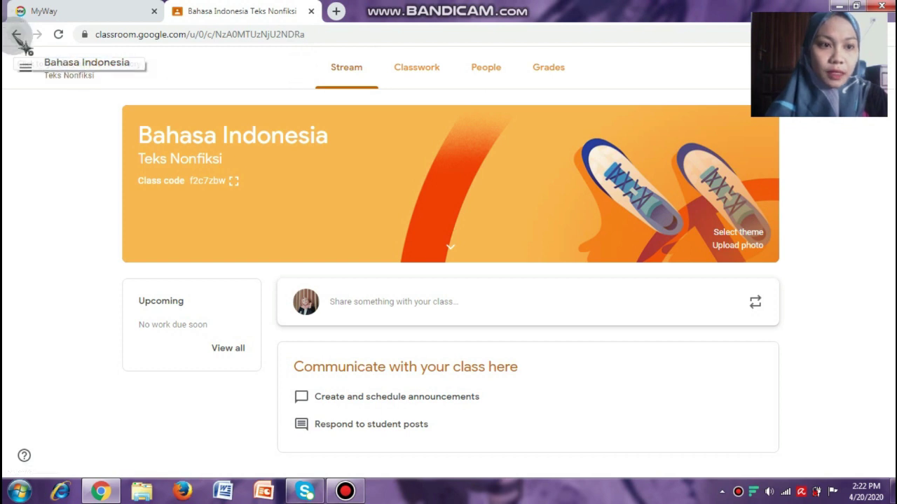
left_click(27, 70)
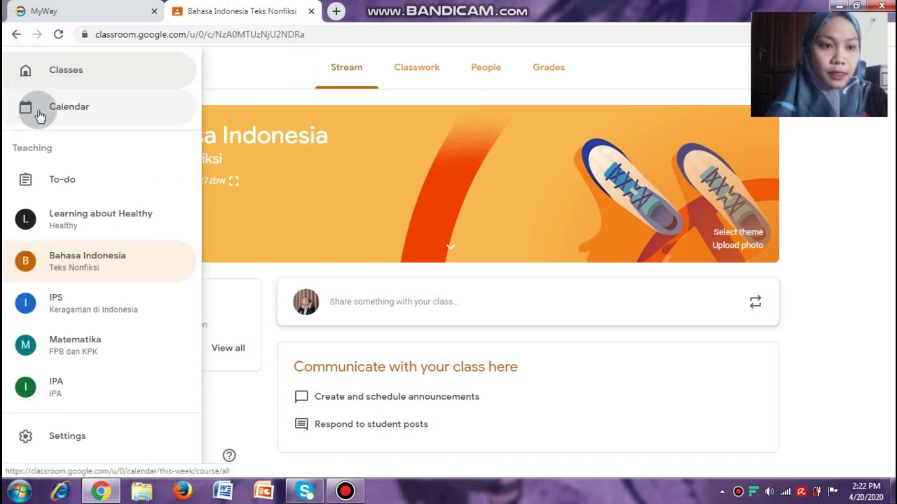
left_click(63, 79)
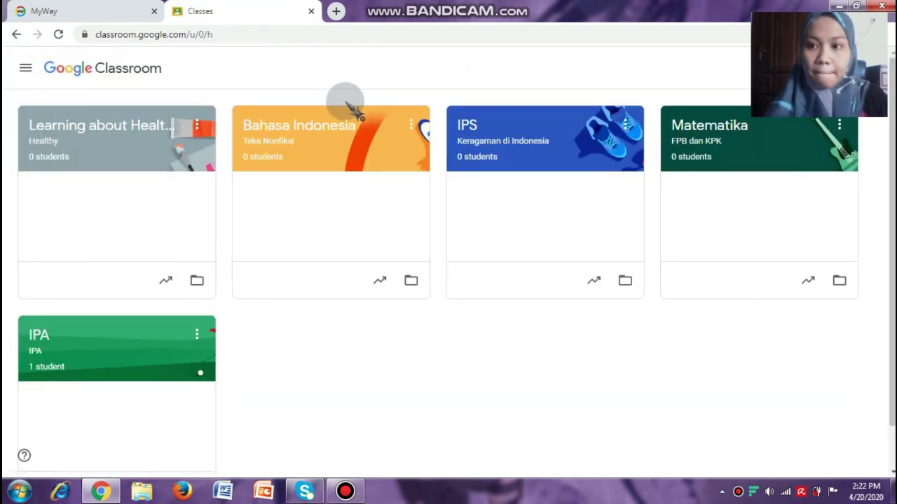
- Show once more where a class code is entered for joining a class, without joining one
left_click(791, 68)
left_click(758, 96)
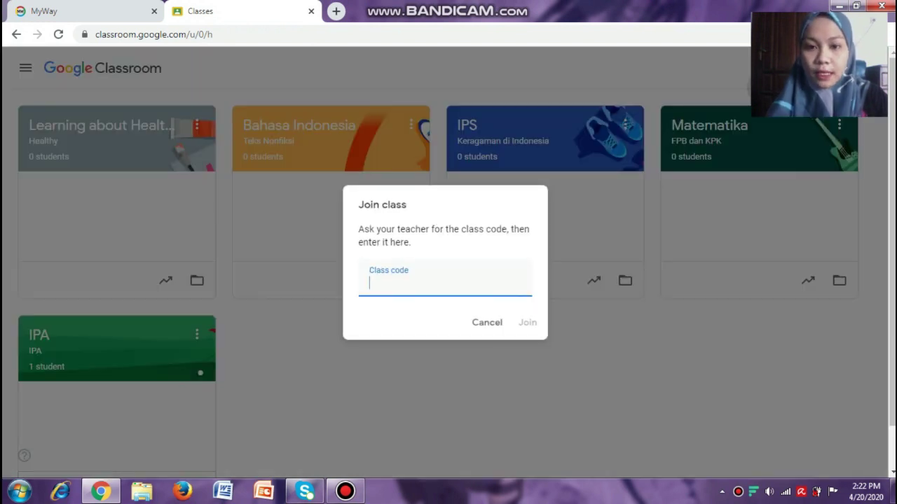
left_click(487, 323)
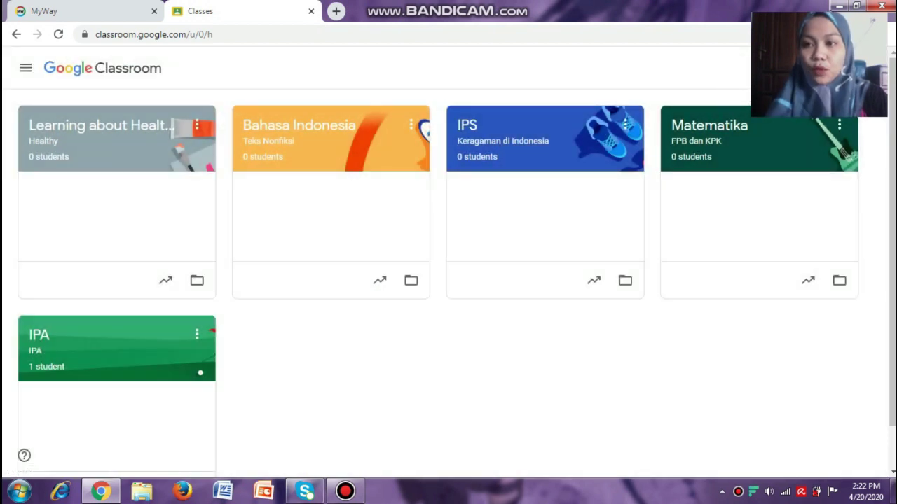
left_click(793, 67)
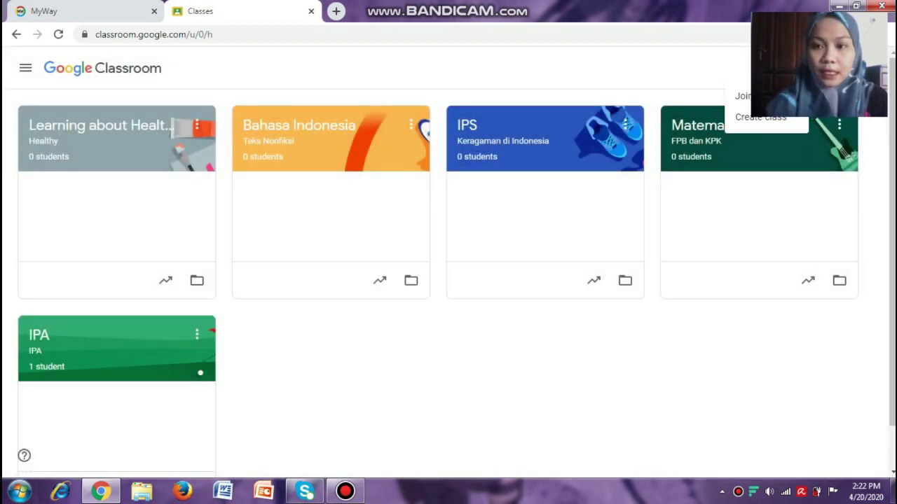
left_click(783, 121)
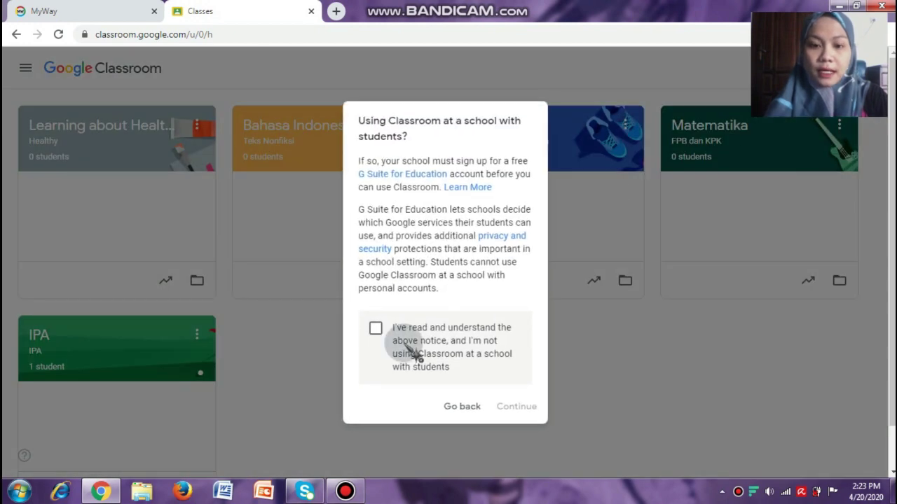
left_click(377, 329)
left_click(510, 407)
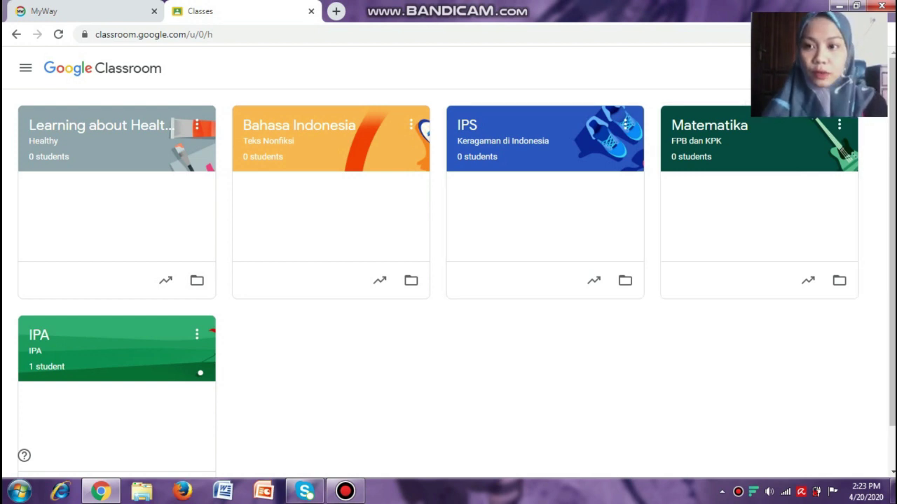
- Start creating a new class and accept the notice about not using Classroom at a school with students
left_click(793, 68)
left_click(761, 122)
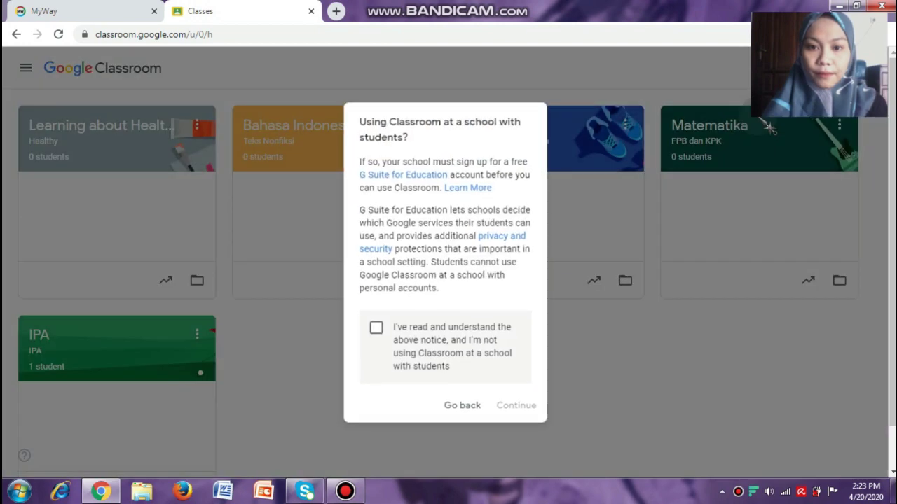
left_click(376, 325)
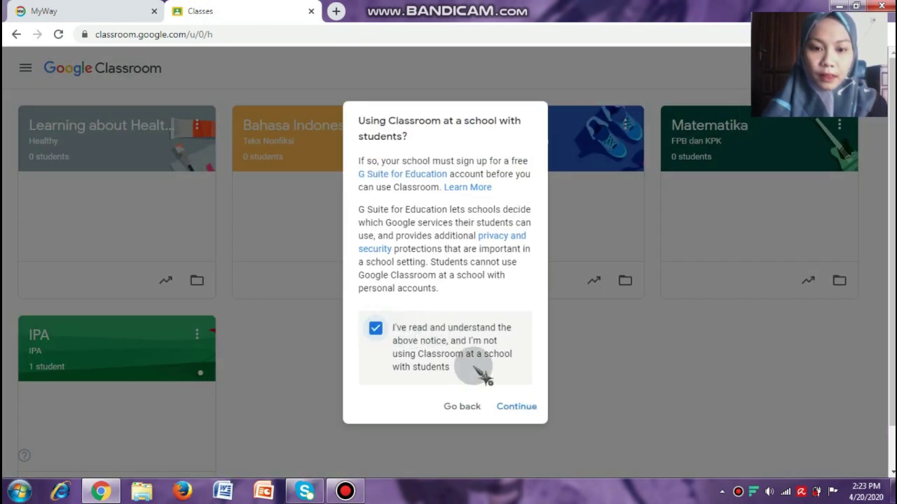
left_click(501, 406)
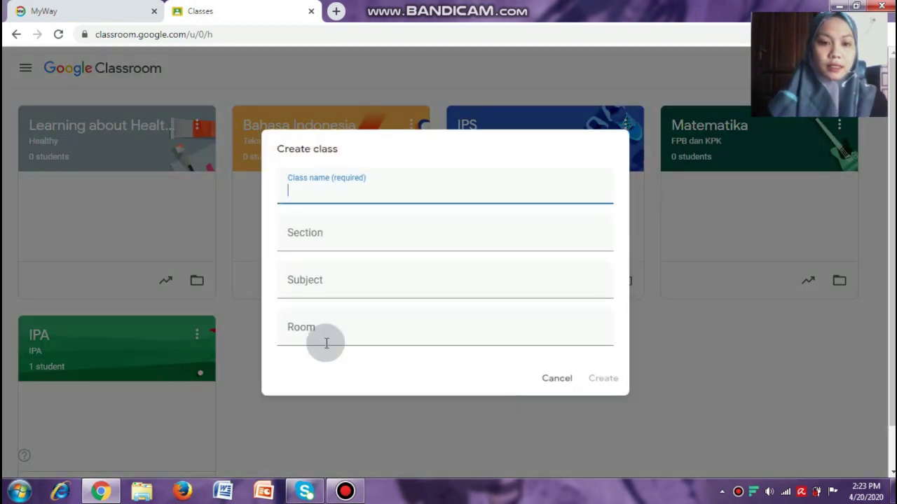
- Create the class named PPKN with section Persatuan dan Kesatuan, subject Student and room 6
type("PPKN")
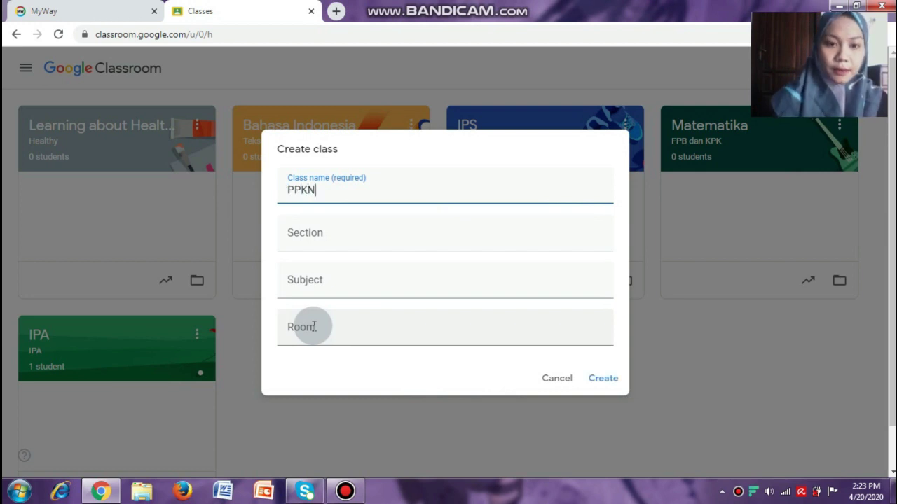
left_click(310, 239)
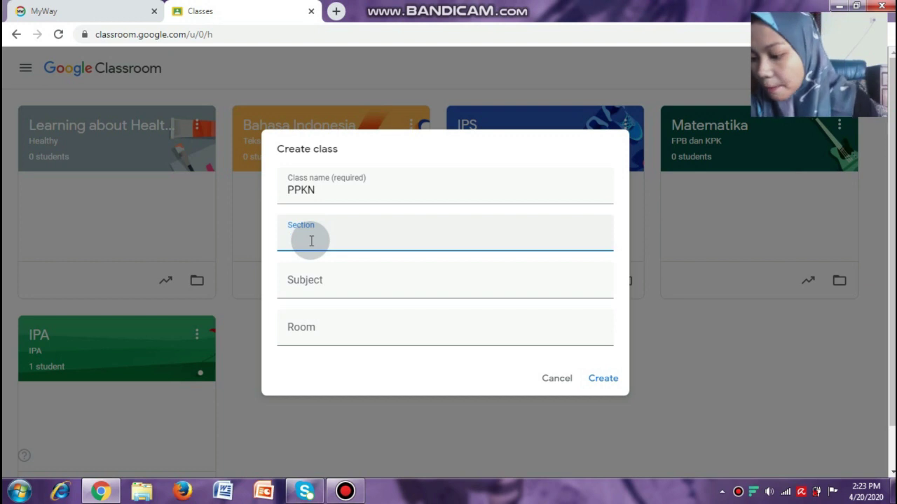
type("Persat")
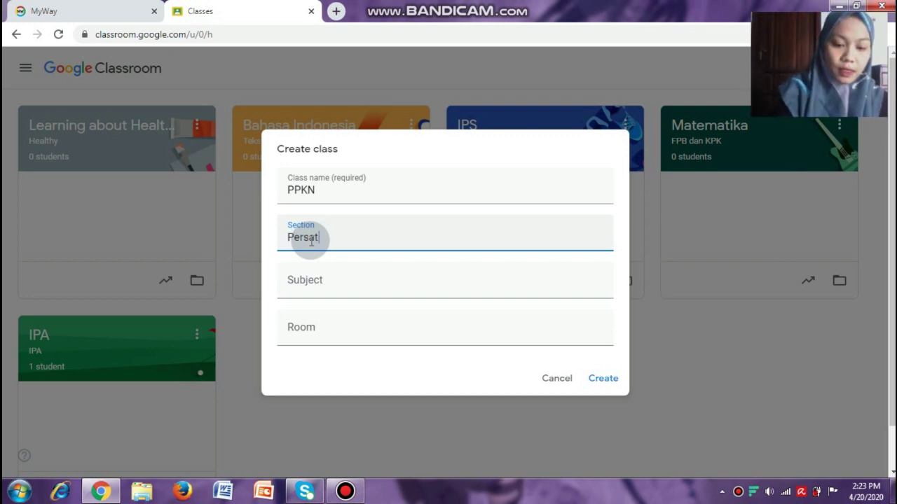
type("uan dan Kesatuan")
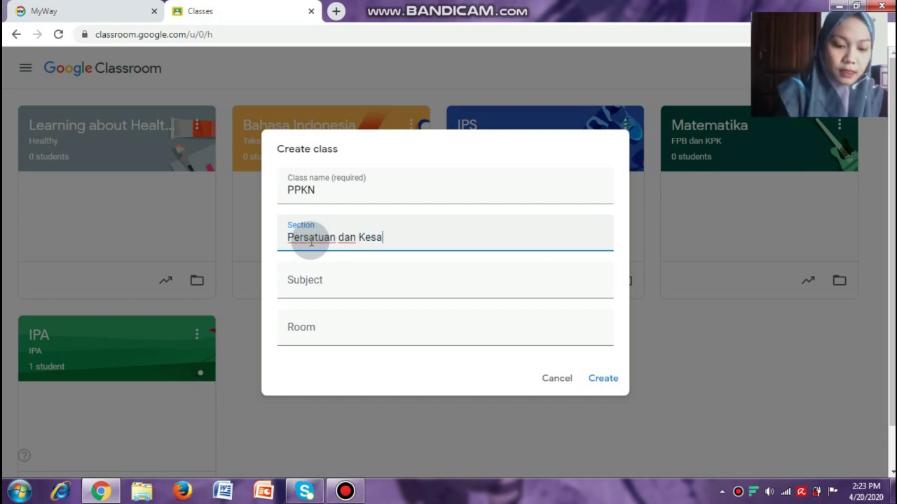
left_click(311, 277)
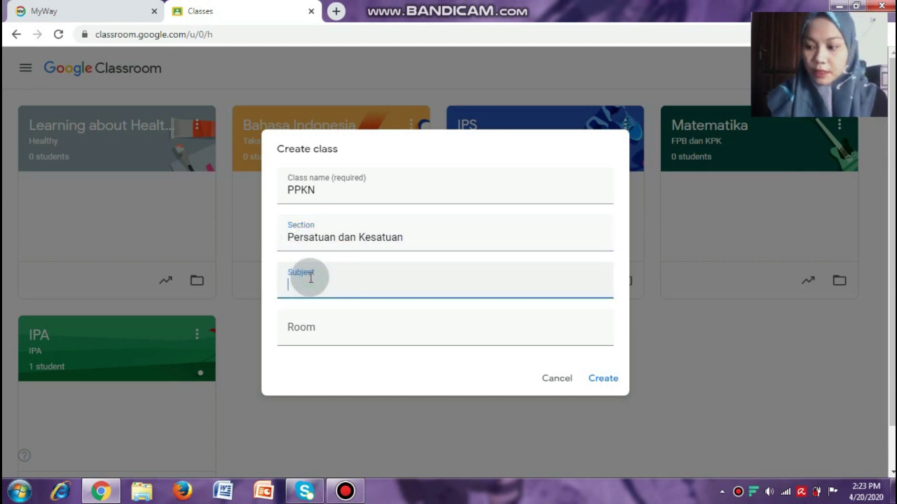
type("Student")
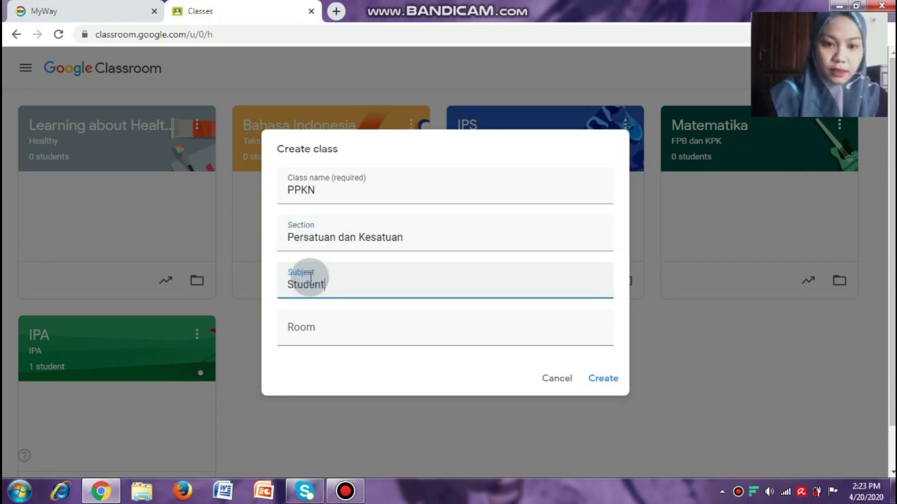
left_click(299, 350)
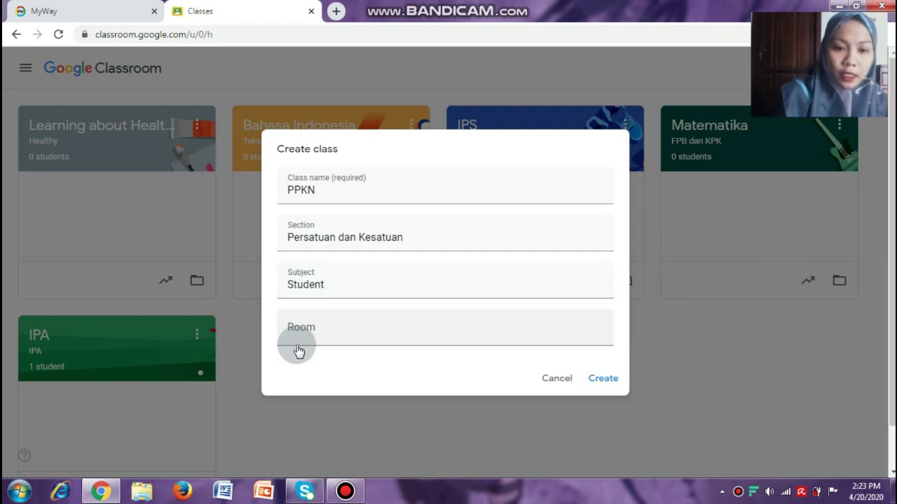
left_click(291, 331)
type("6")
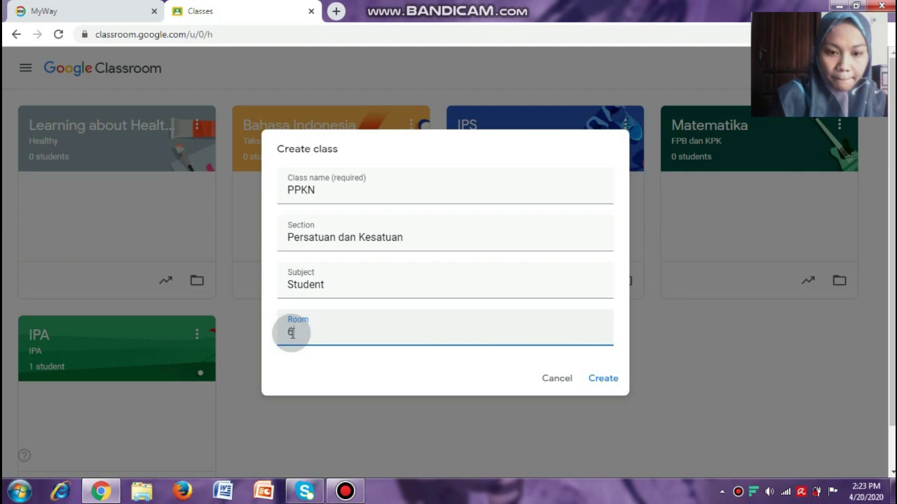
left_click(601, 378)
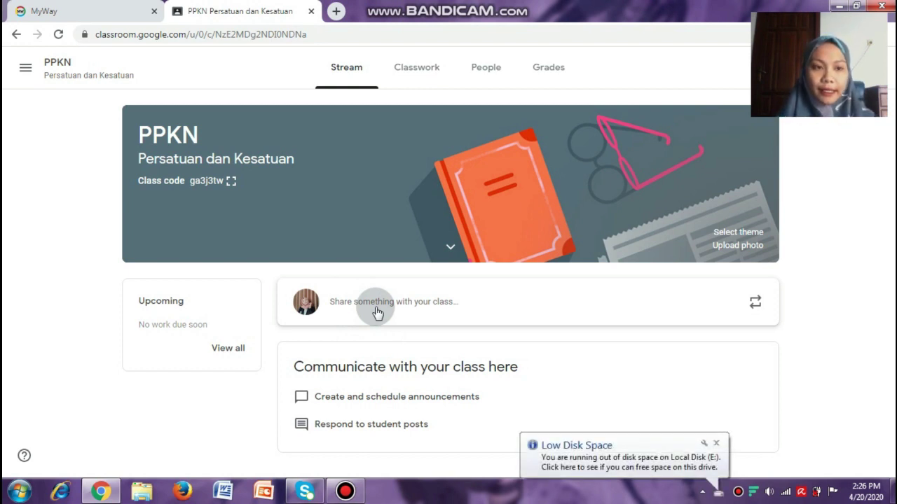
- Open the IPS Keragaman di Indonesia class and start a new announcement in its stream
left_click(25, 70)
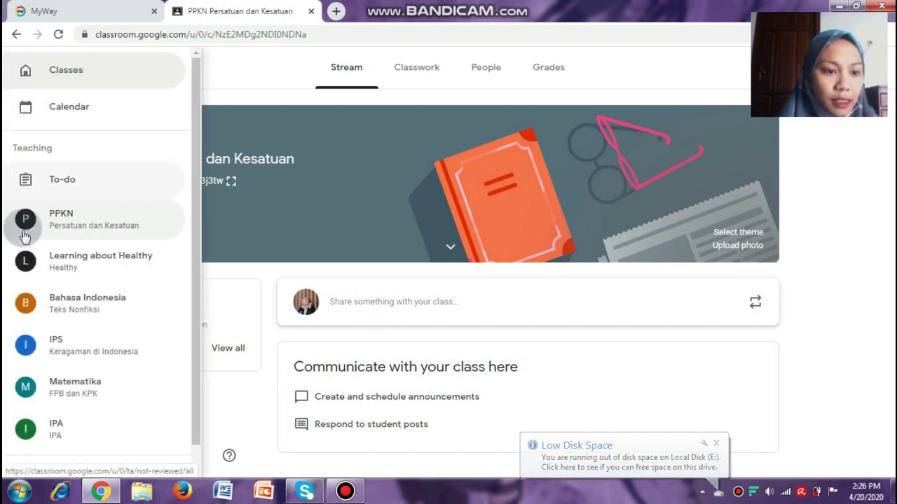
left_click(63, 339)
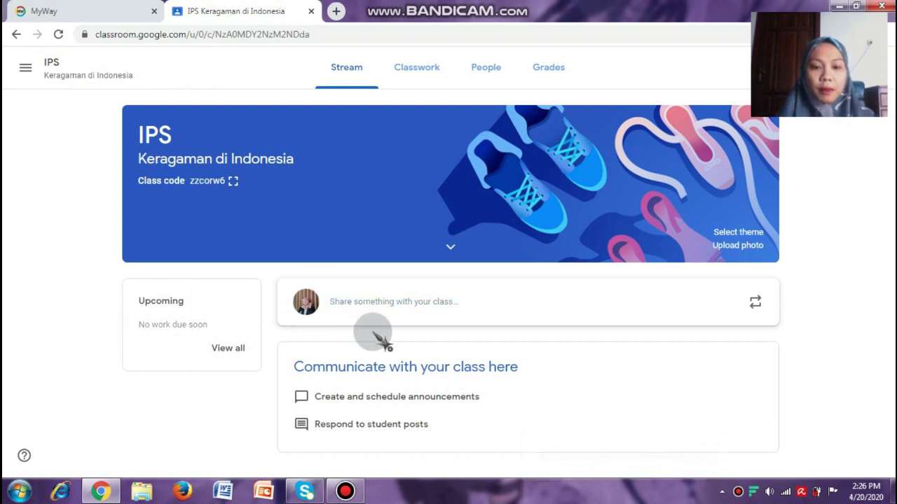
left_click(394, 302)
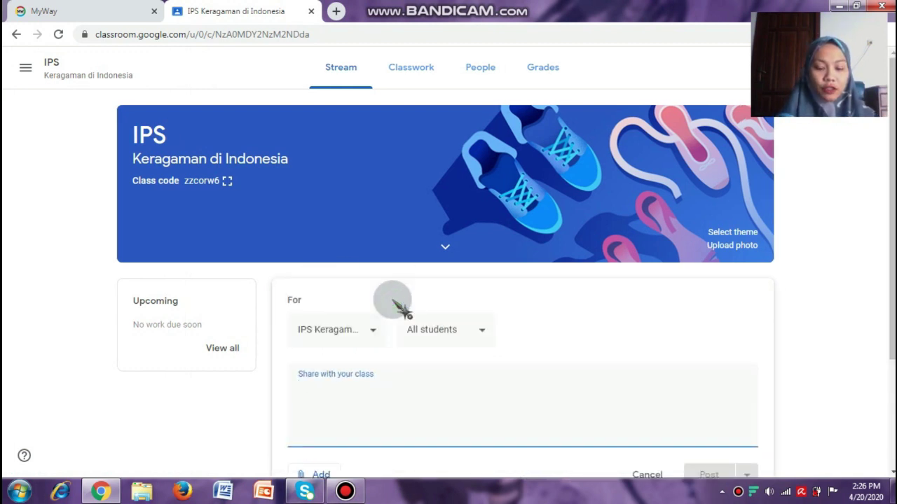
- Begin the announcement with the text "hello.... kali ini kelas akan dipindah pada google classroom..."
type("helo")
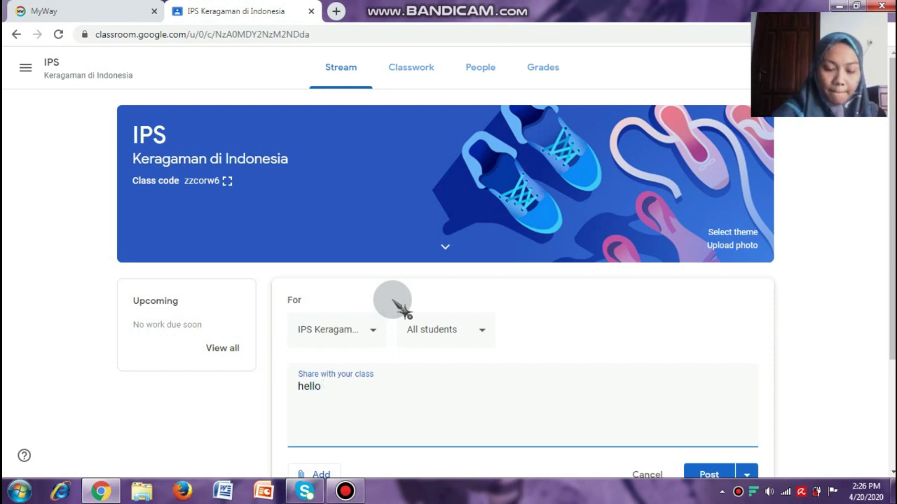
type(".... kali ini kelas a")
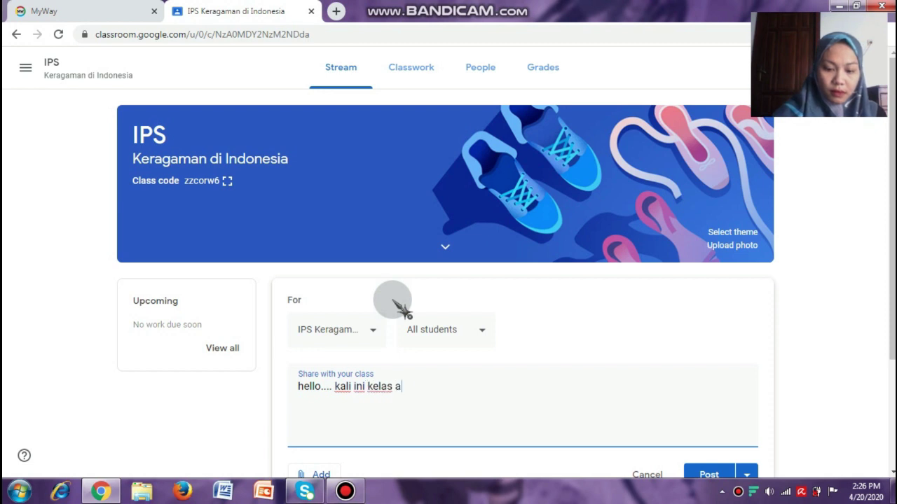
type("kan dipindah ")
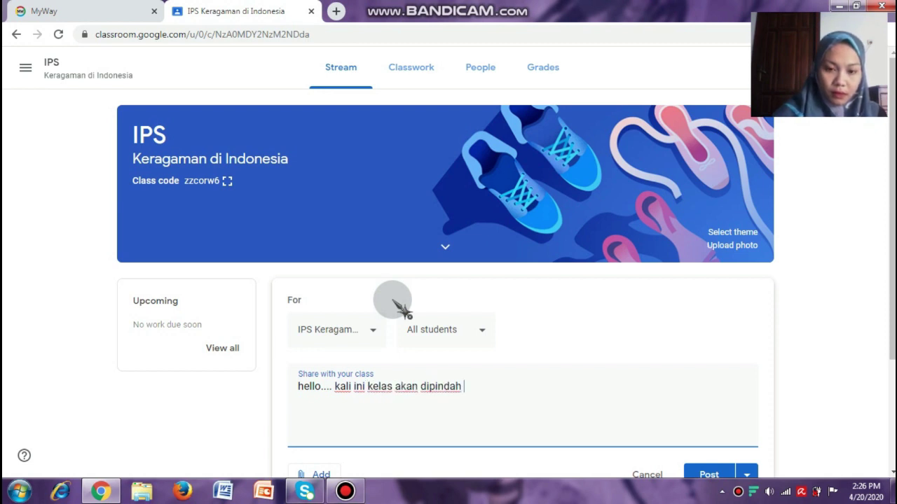
type("pada goo")
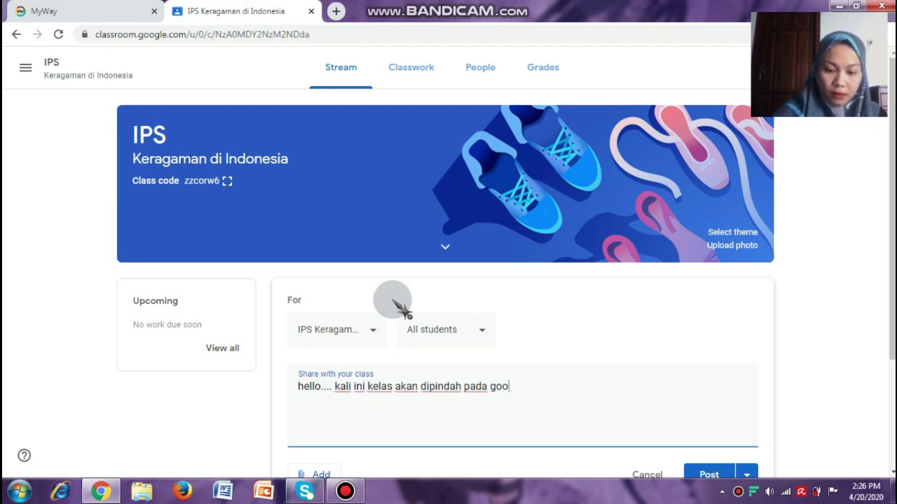
type("gle classroom ")
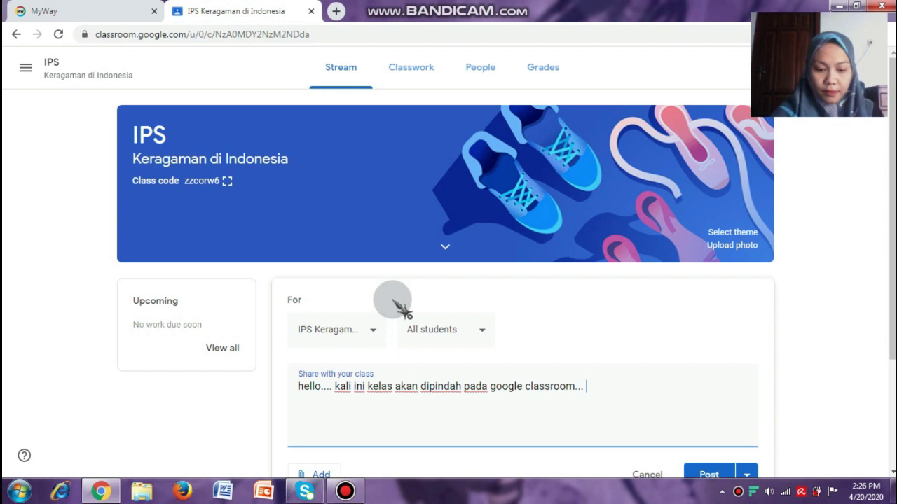
type(".. untuk")
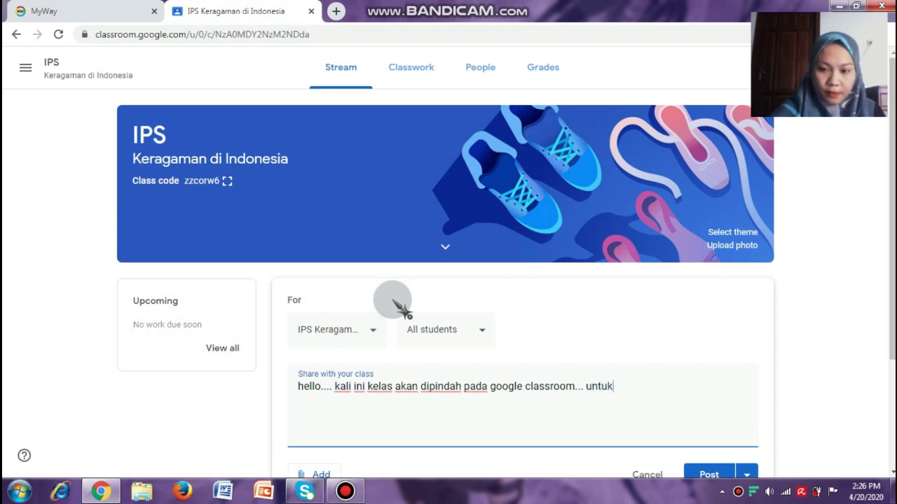
key("BackSpace")
key("BackSpace")
key("BackSpace")
key("BackSpace")
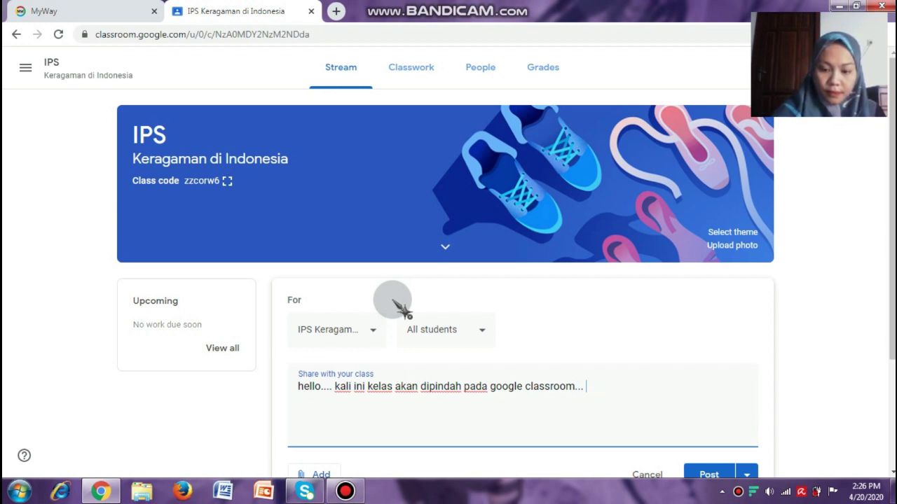
- Continue the announcement with "dikelas ini akan ibu bagikan soal, quiz, pertanyaan dan bahkan materi... selama pandemi covid ini"
type("dikelas ini akan ibu bagikan soal,")
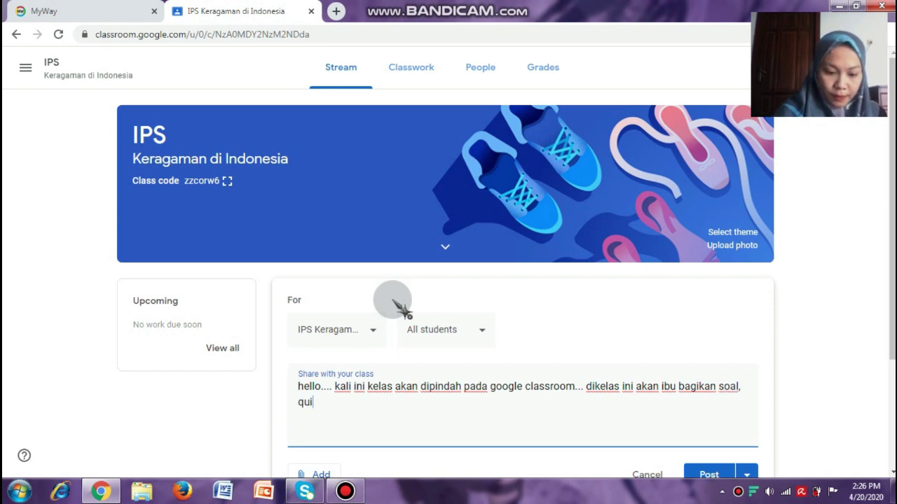
type("quiz, pertanya")
type("an dan ba")
type("hkan mater")
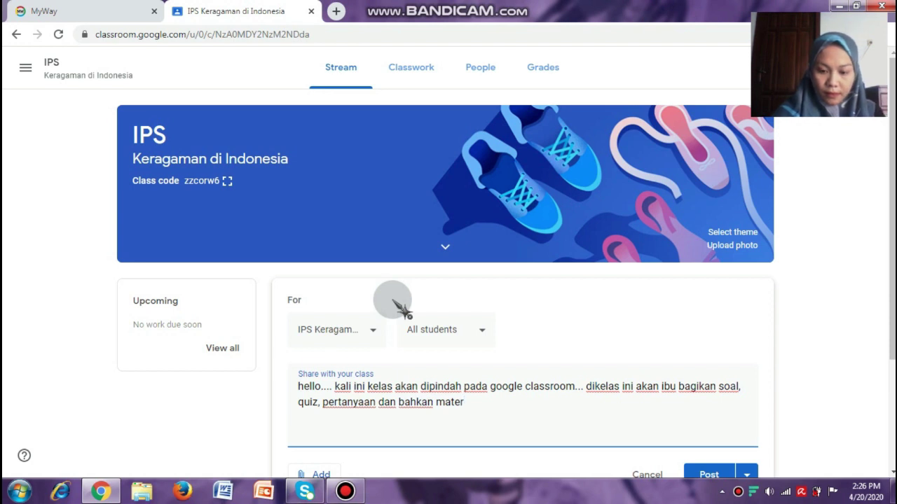
type("i... selama pandemi covid ini")
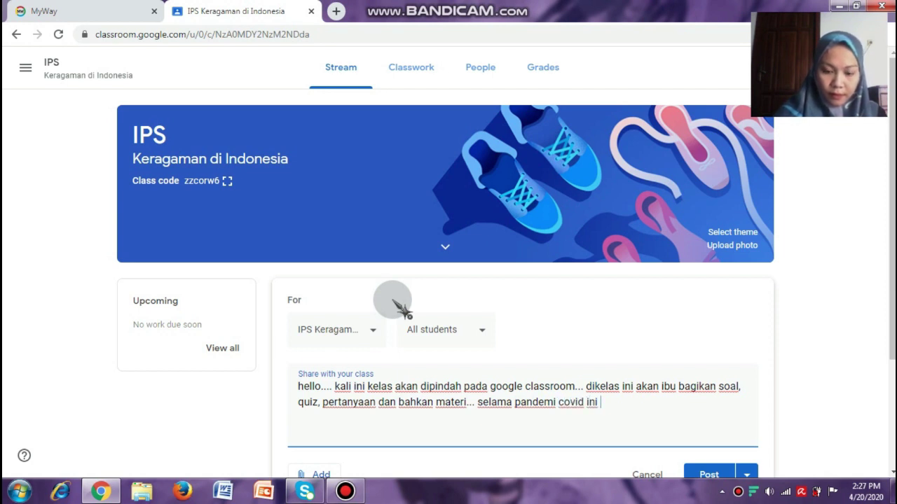
- Finish the announcement text with "diharapkan para siswa untuk tetap menjaga kesehatan...."
type(" diharapka")
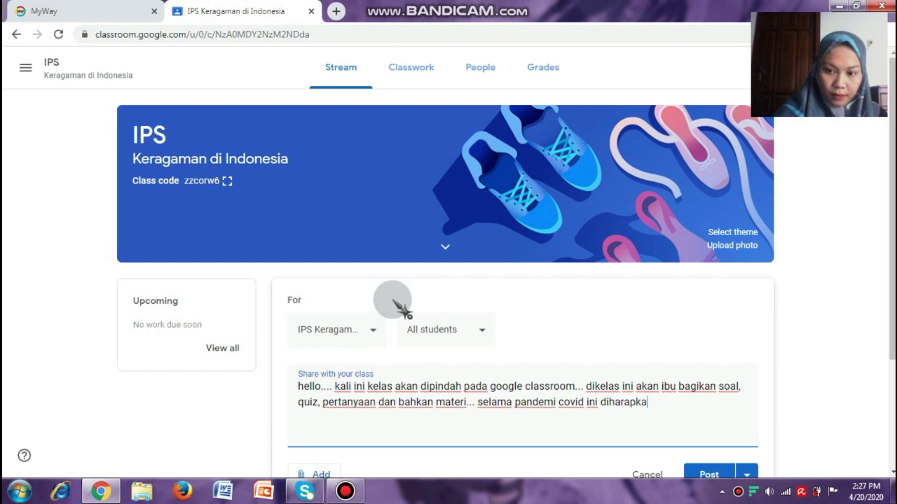
type("n para")
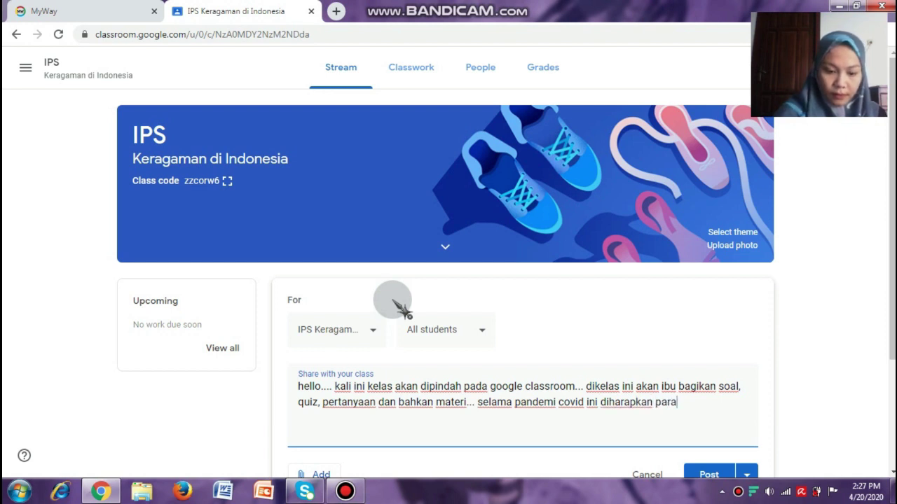
type(" siswa untuk tetap menjah")
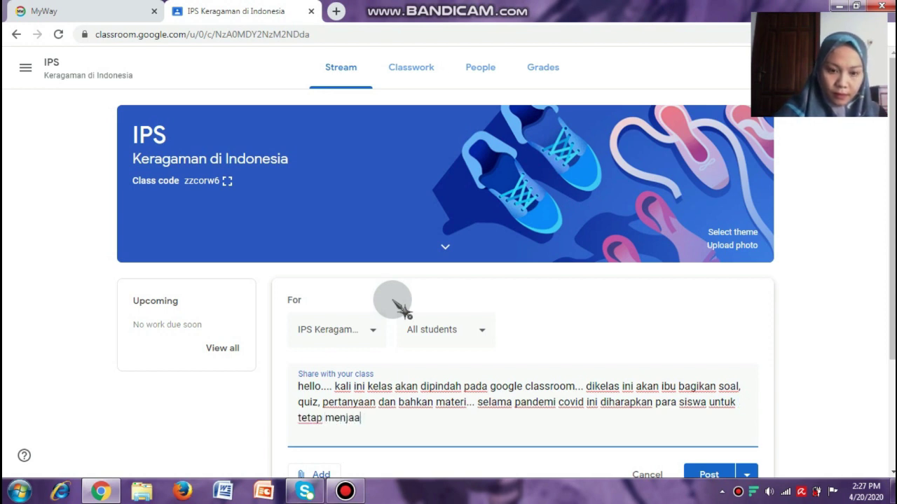
key("BackSpace")
type("ga kes")
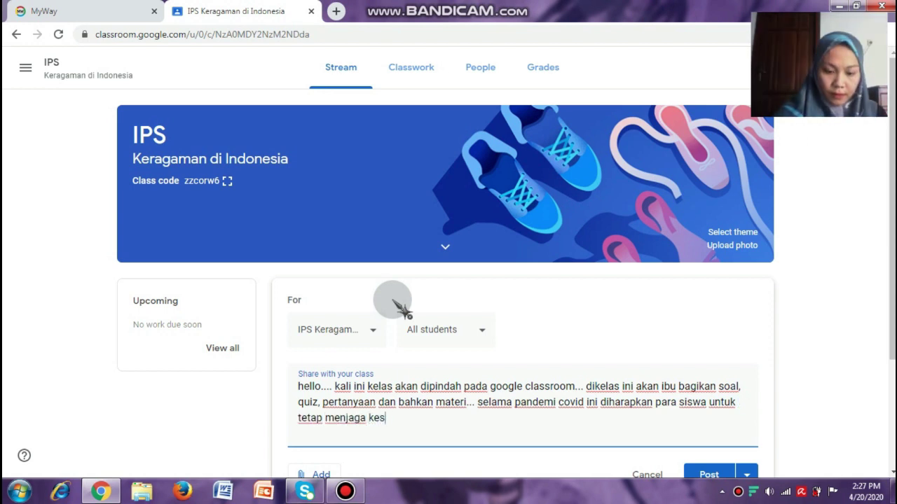
type("ehatan....")
- Show the announcement's attachment options without adding anything, and post the announcement to all students of the IPS class
scroll(886, 210, "down", 1)
left_click_drag(893, 245, 893, 274)
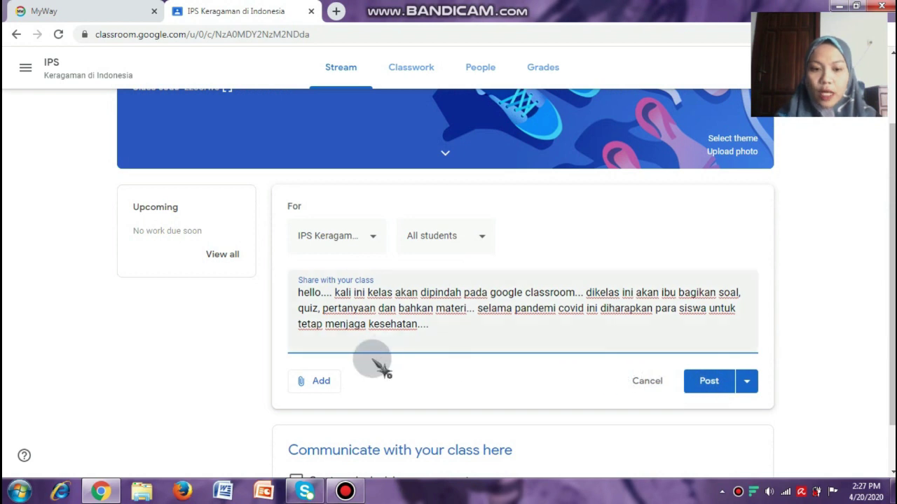
left_click(315, 381)
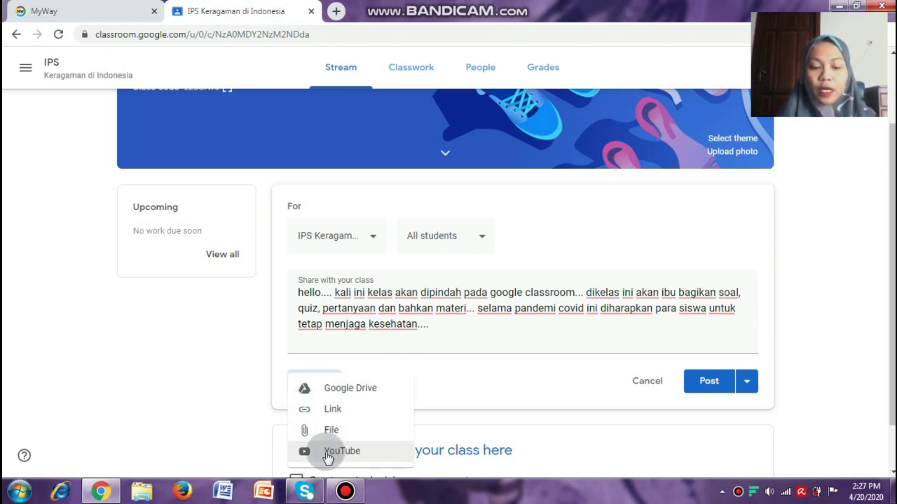
left_click(565, 383)
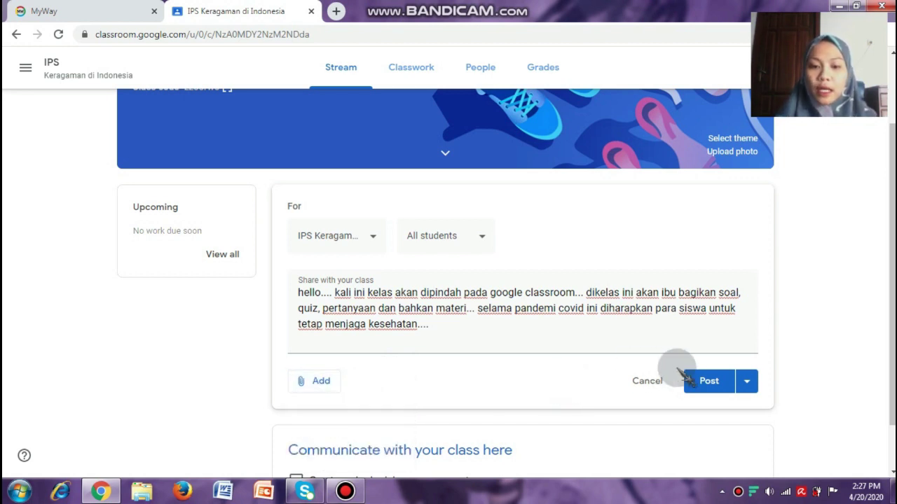
left_click(707, 387)
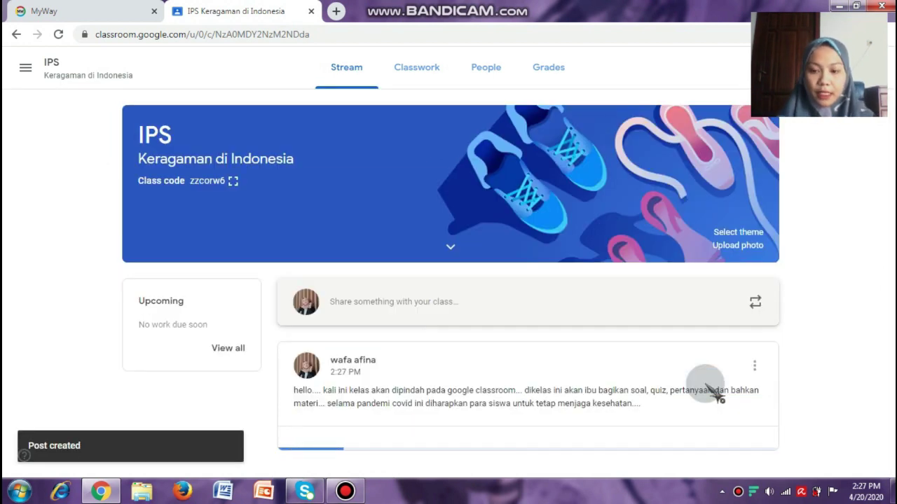
left_click_drag(892, 257, 889, 313)
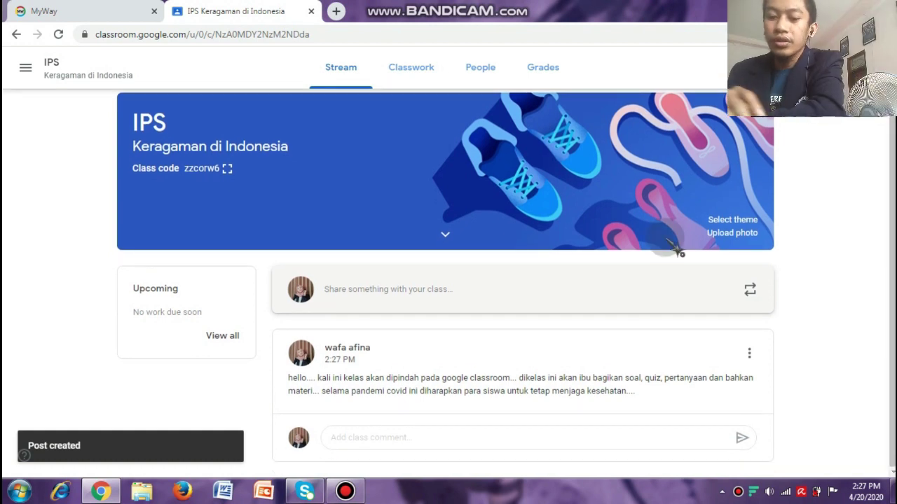
- Start a new classwork material in the IPS class with the title "IPS" and the description "Keragaman di Indonesia"
left_click(414, 73)
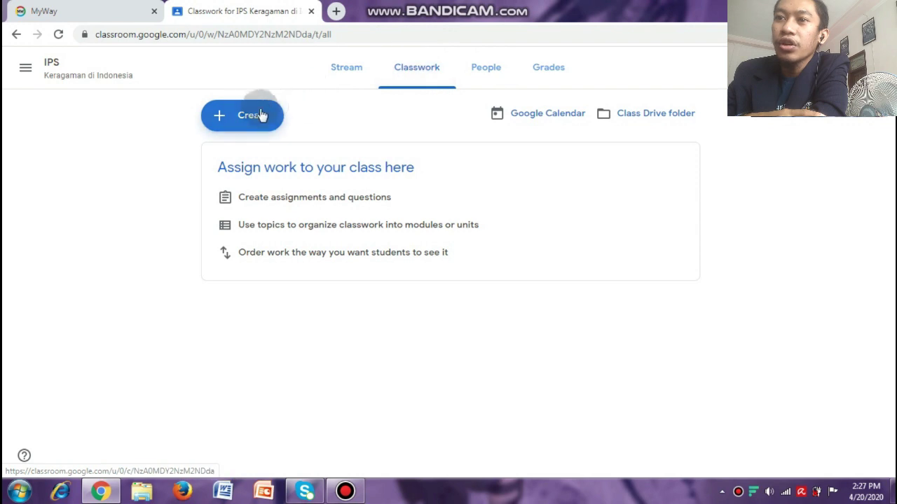
left_click(223, 119)
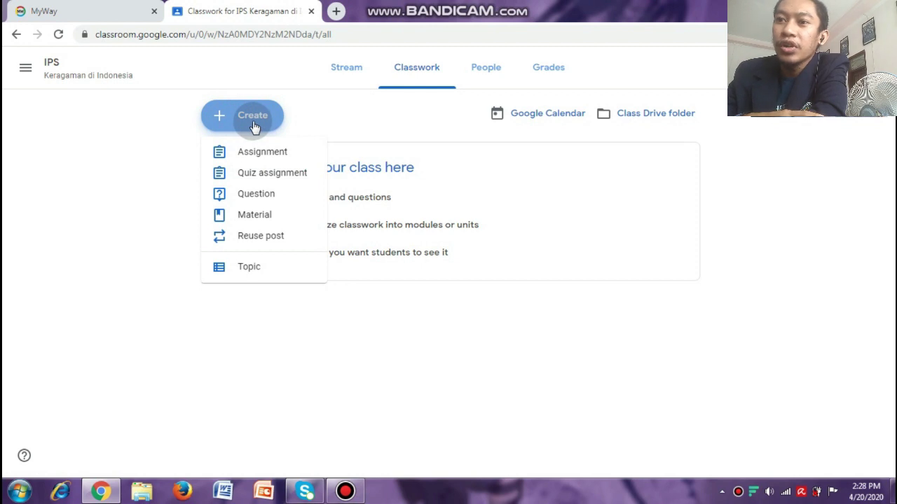
left_click(247, 217)
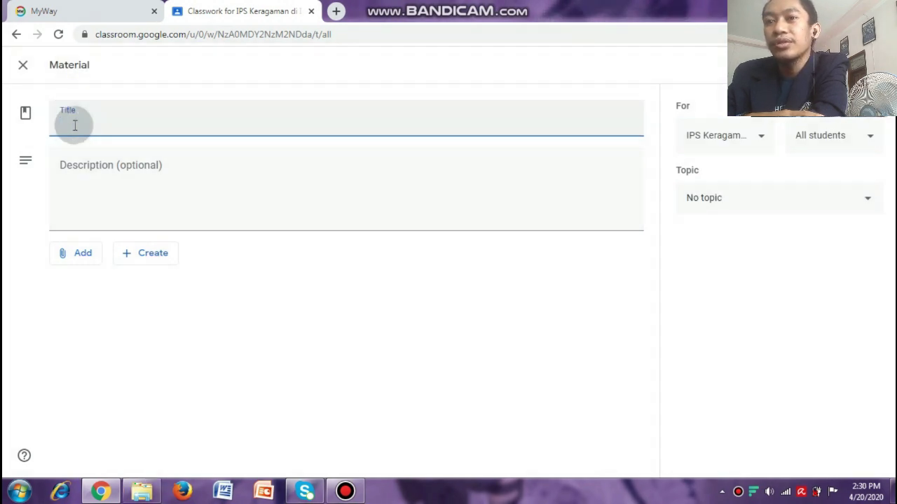
left_click(65, 166)
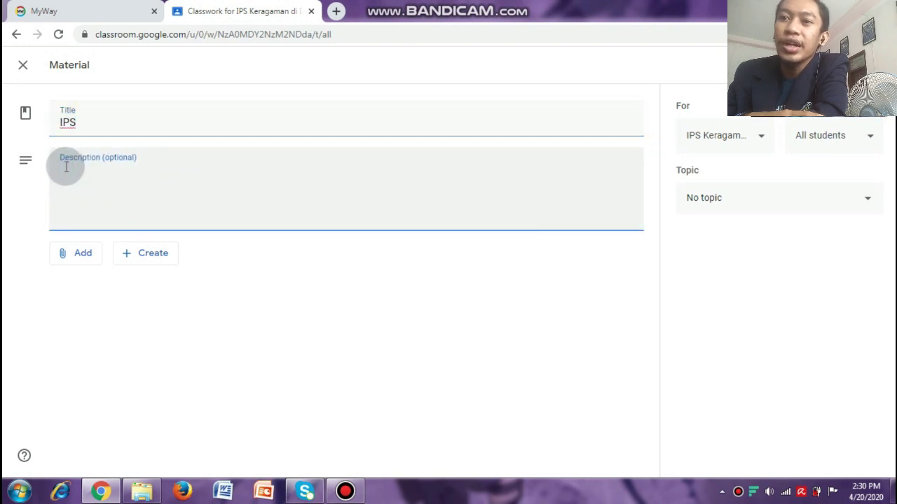
type("Keraga")
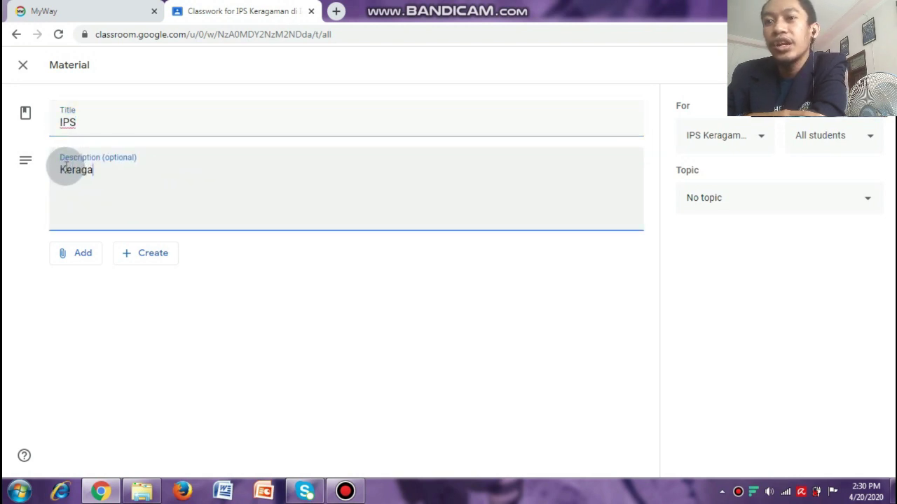
type("man do")
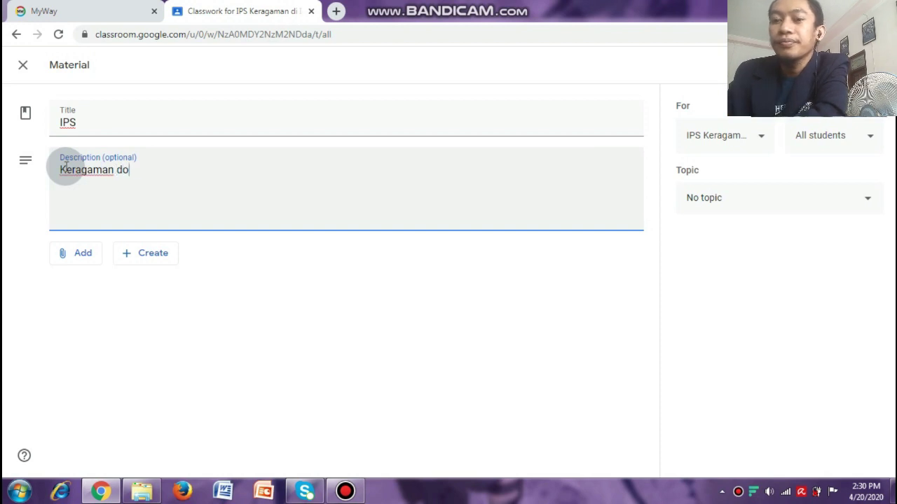
key("BackSpace")
type("i Indonesia")
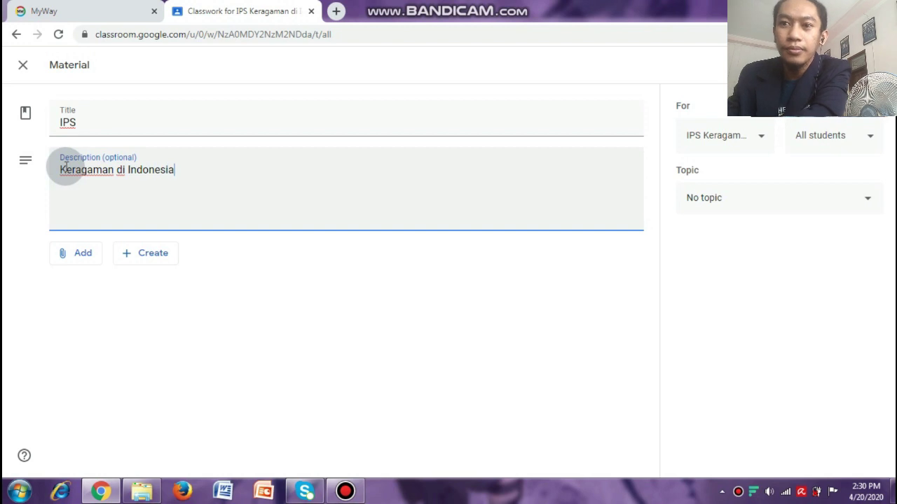
- Attach the file "Materi IPS untuk difusi inovasi.docx" to the material by uploading it from the google classromm materi folder
left_click(83, 254)
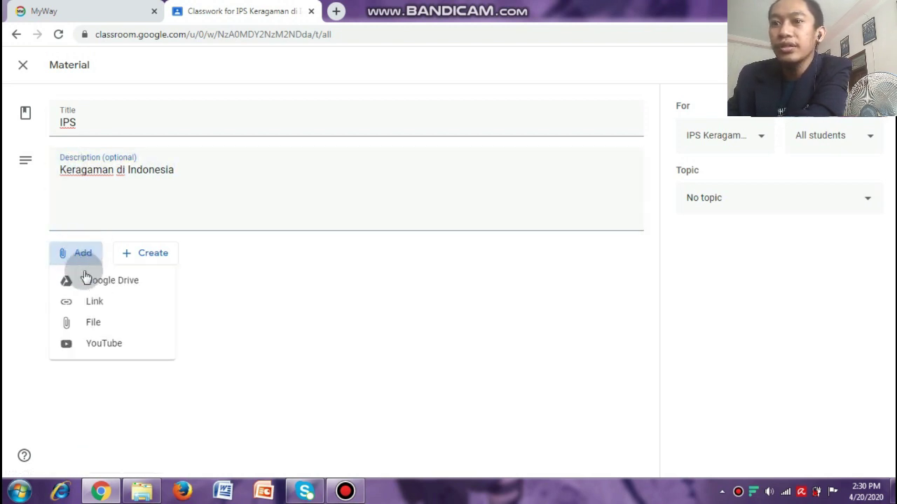
left_click(91, 323)
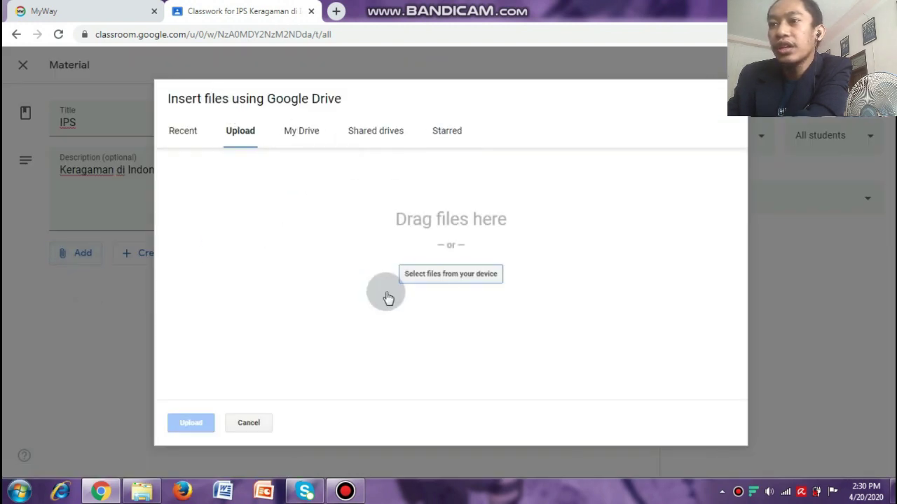
left_click(442, 280)
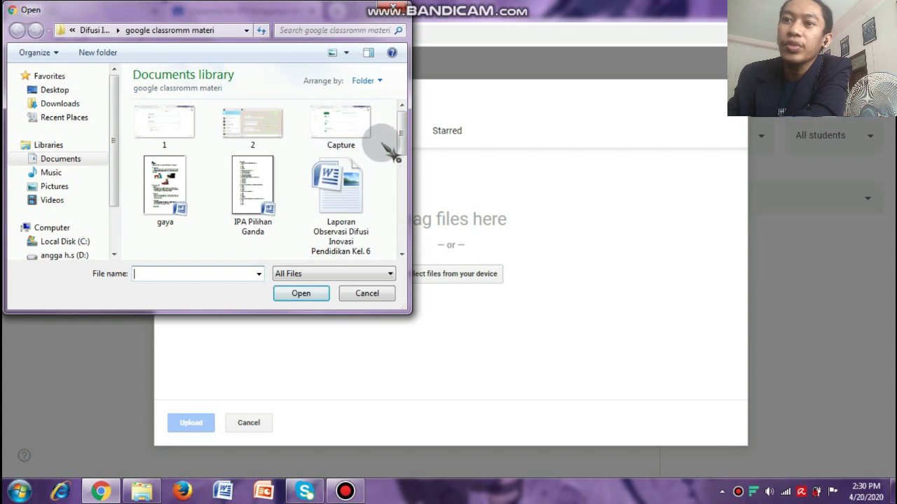
left_click_drag(400, 127, 412, 182)
left_click(186, 152)
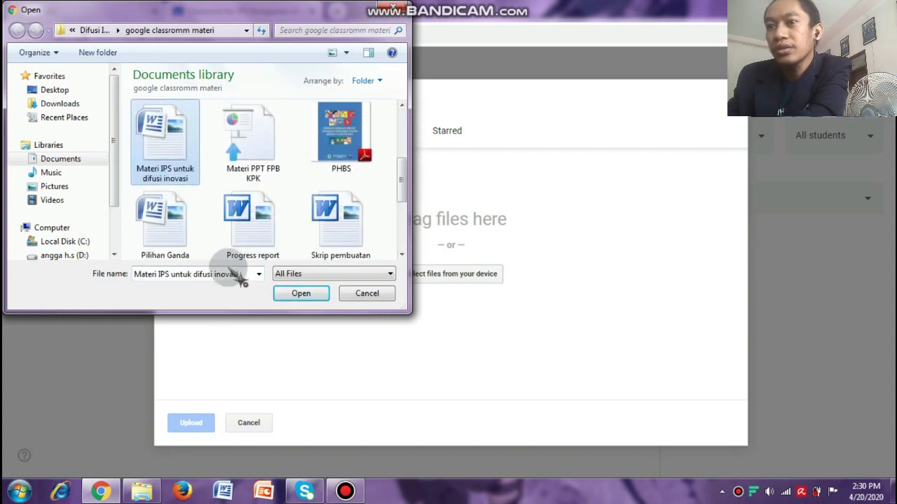
left_click(300, 294)
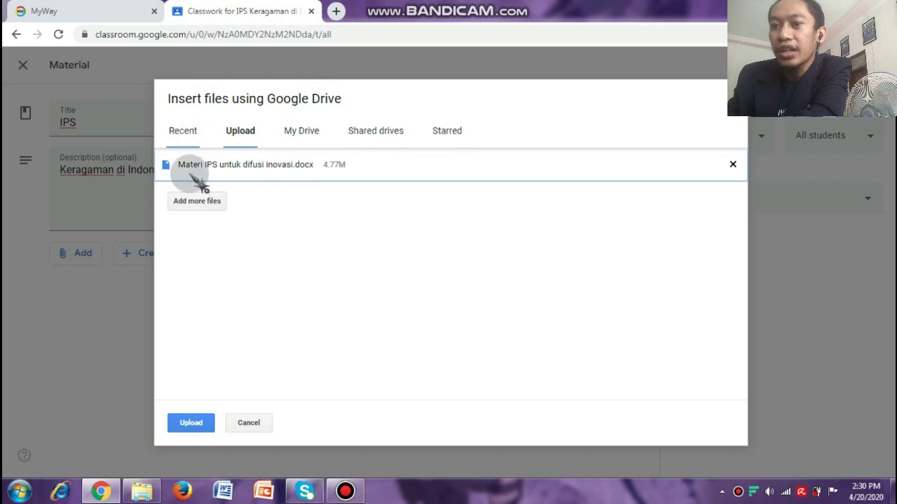
left_click(204, 426)
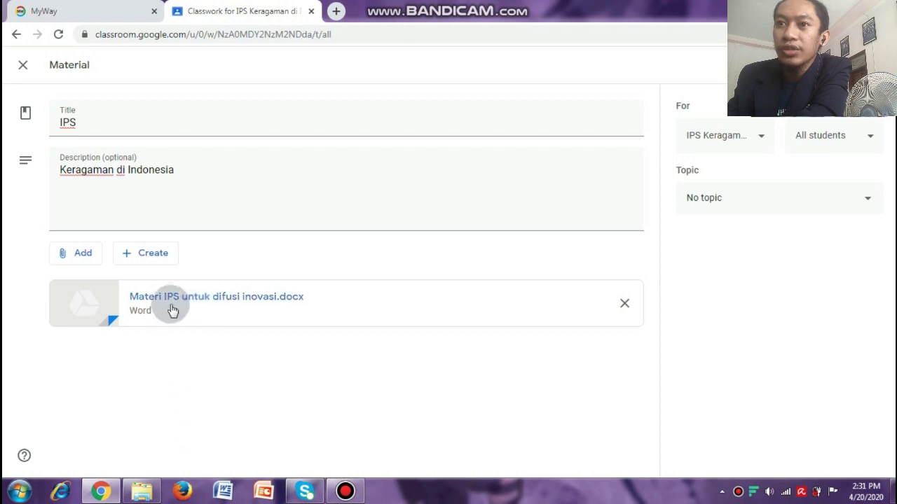
- Create the topic "Keberagaman di Indonesia" for the IPS material and post the material to all students
left_click_drag(184, 295, 270, 294)
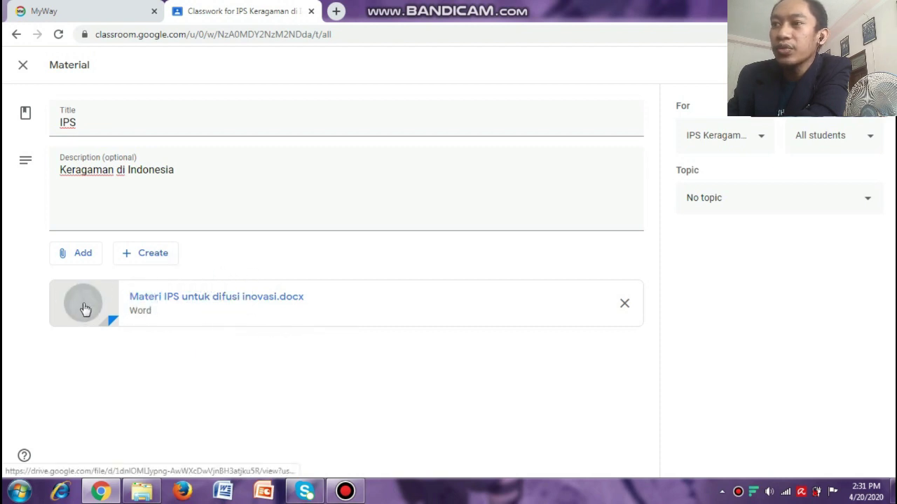
left_click(704, 203)
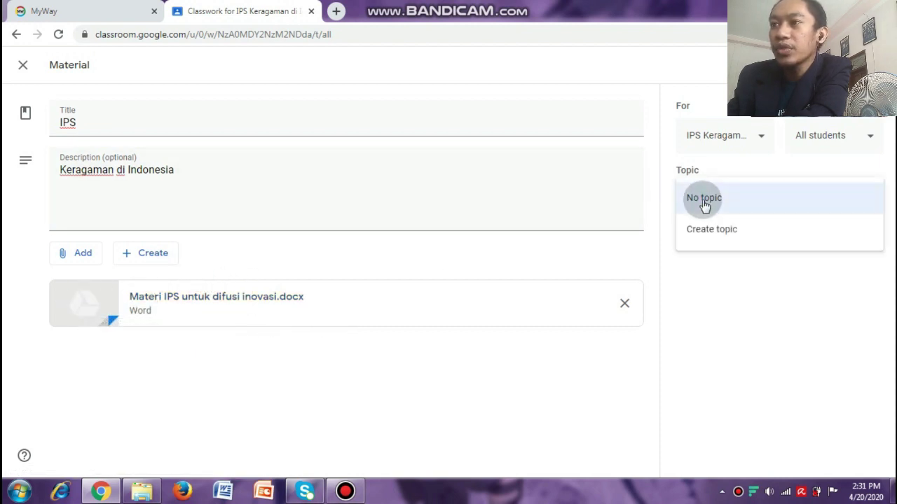
left_click(703, 232)
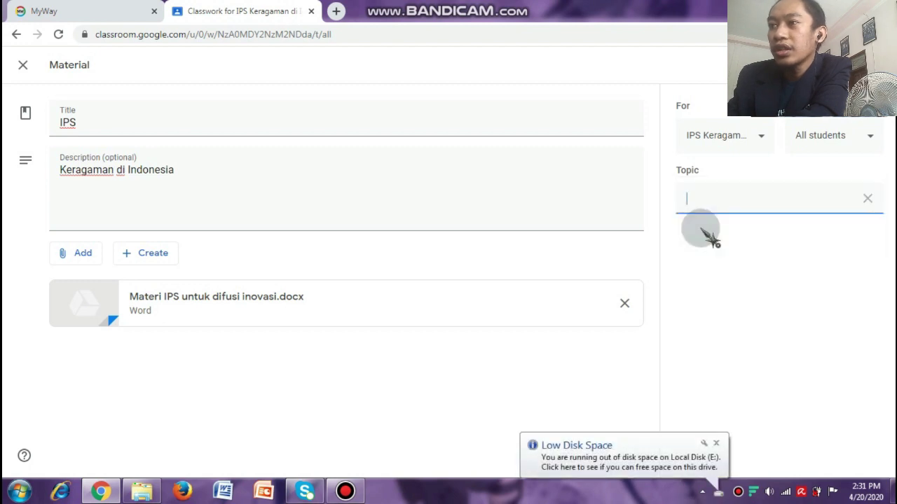
type("Keberagaman di Indonesia")
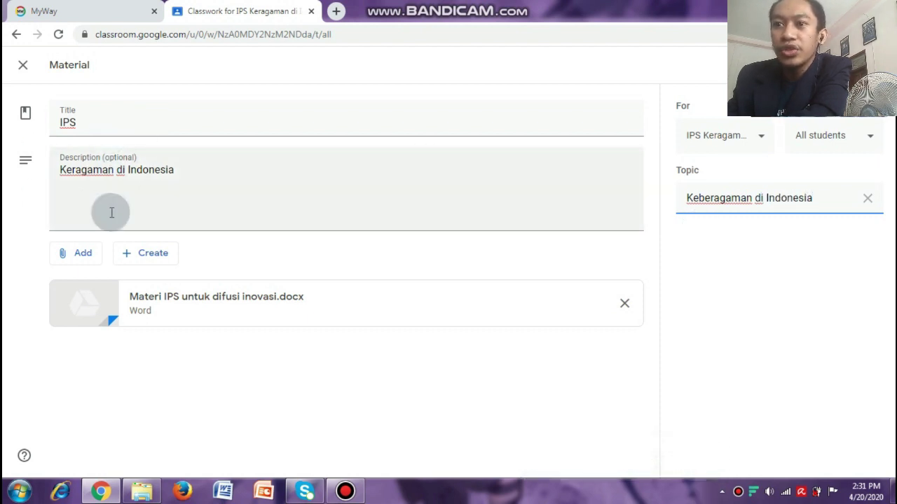
left_click(179, 175)
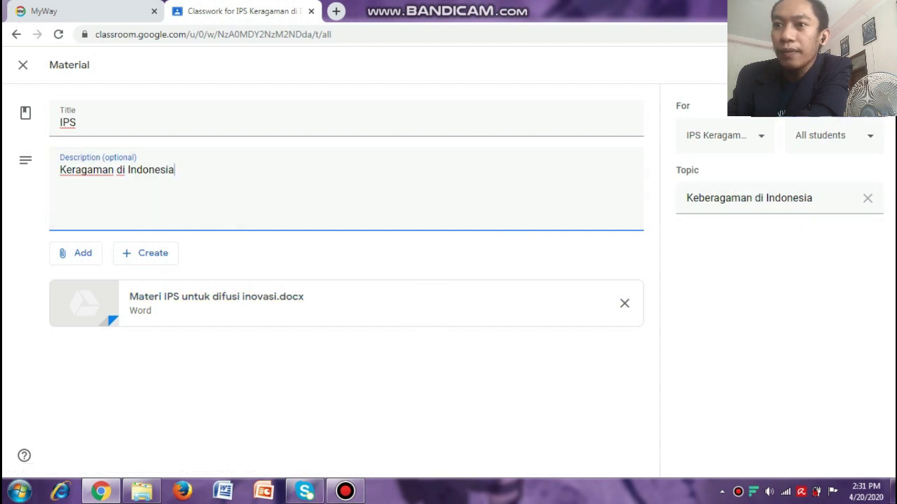
left_click(830, 65)
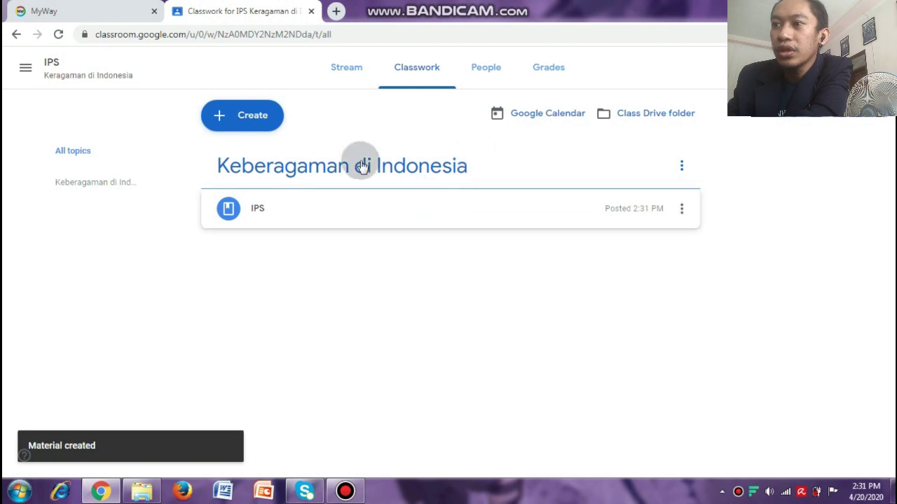
- Examine the rename, delete and copy link options of the "Keberagaman di Indonesia" topic without changing it
left_click(684, 168)
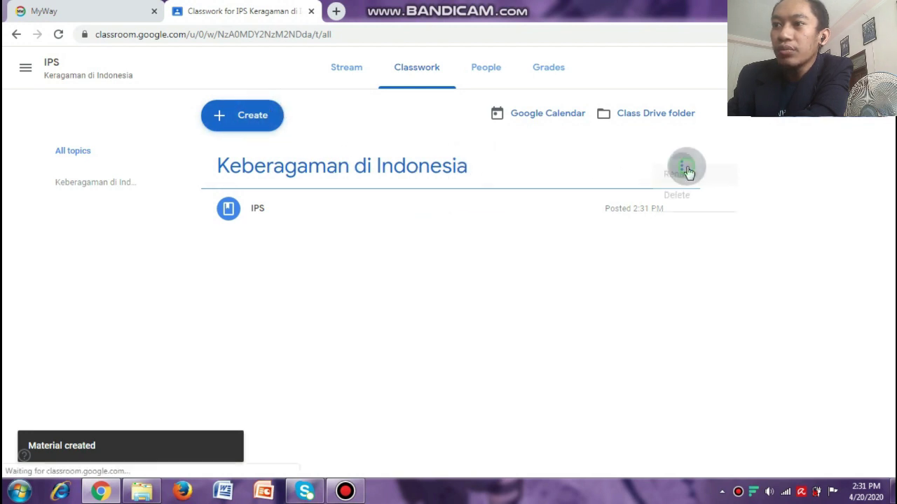
left_click(633, 198)
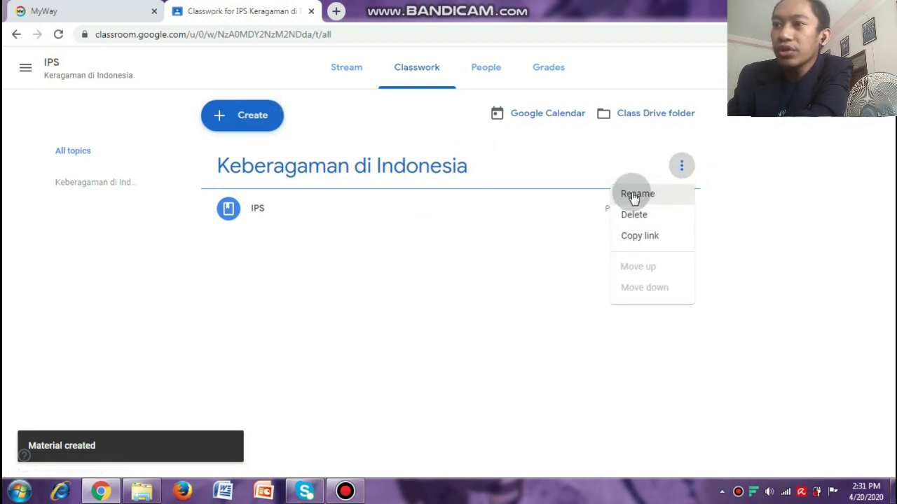
left_click(631, 216)
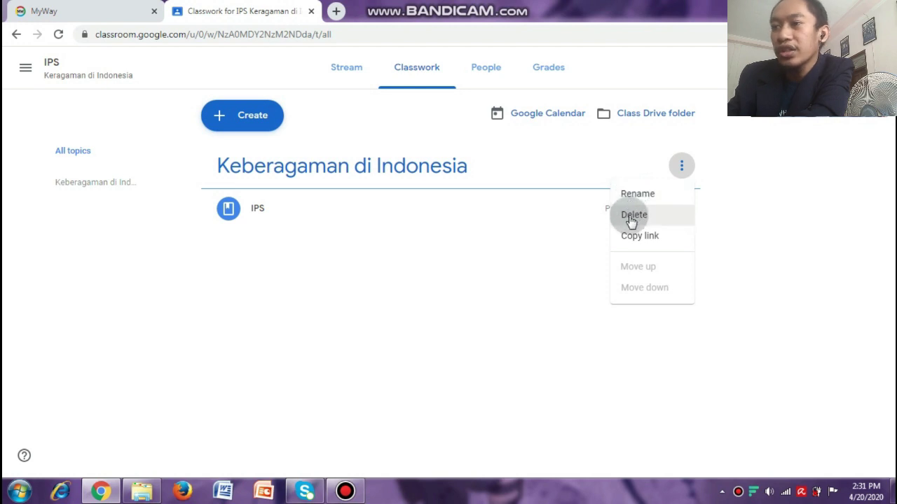
left_click(557, 275)
left_click(329, 148)
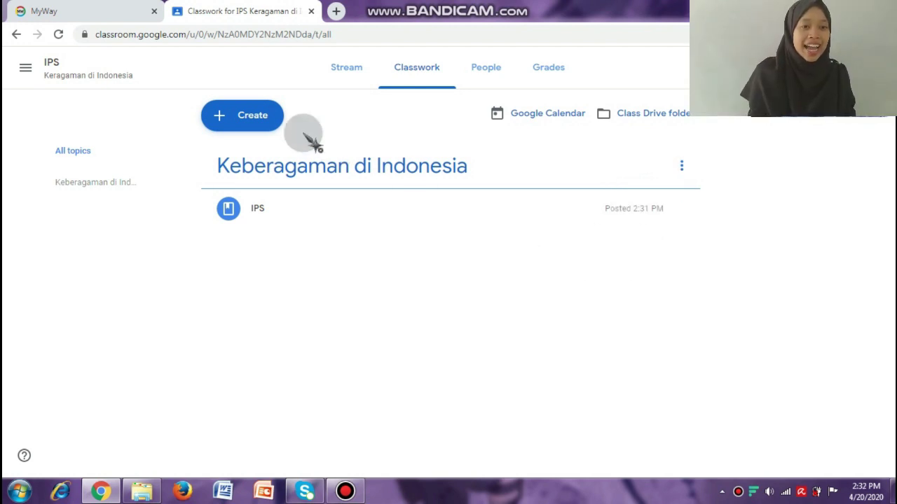
- Start a new classwork assignment in the IPS class and show its title and instructions fields
left_click(241, 117)
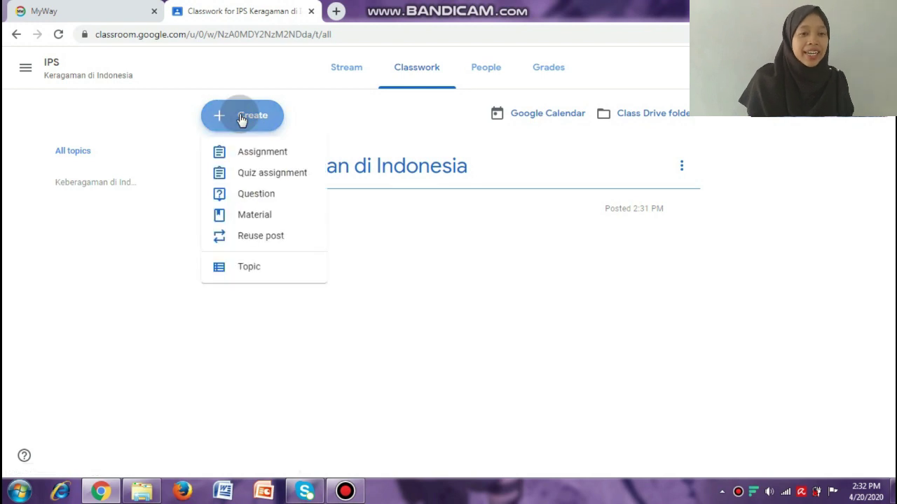
left_click(243, 153)
left_click(70, 125)
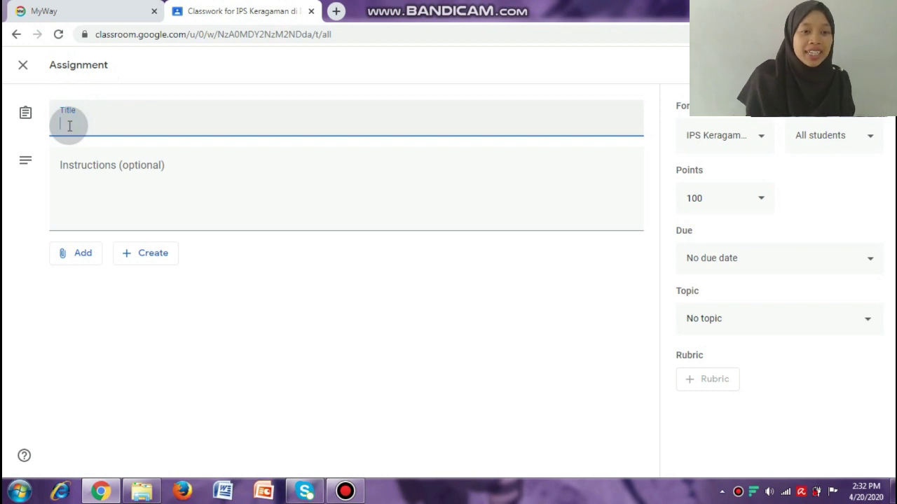
left_click(70, 167)
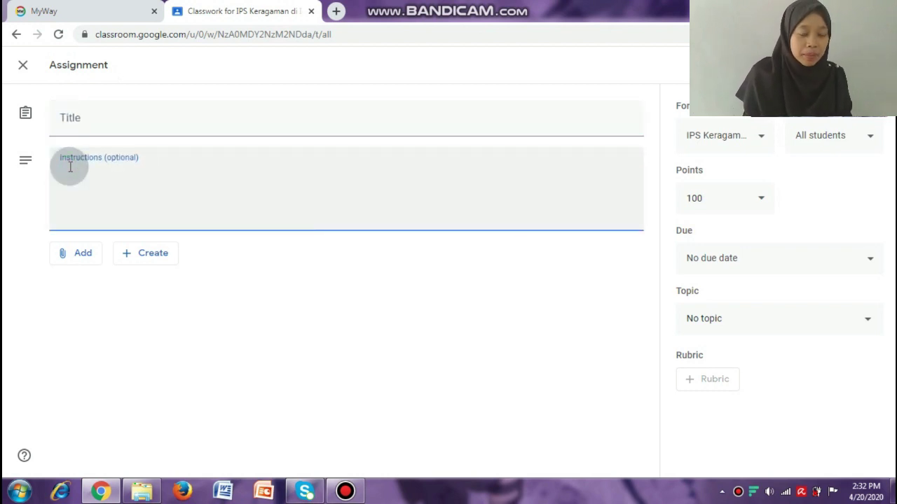
- Examine the assignment's attachment sources and the file types that can be created for it, without adding anything
left_click(83, 255)
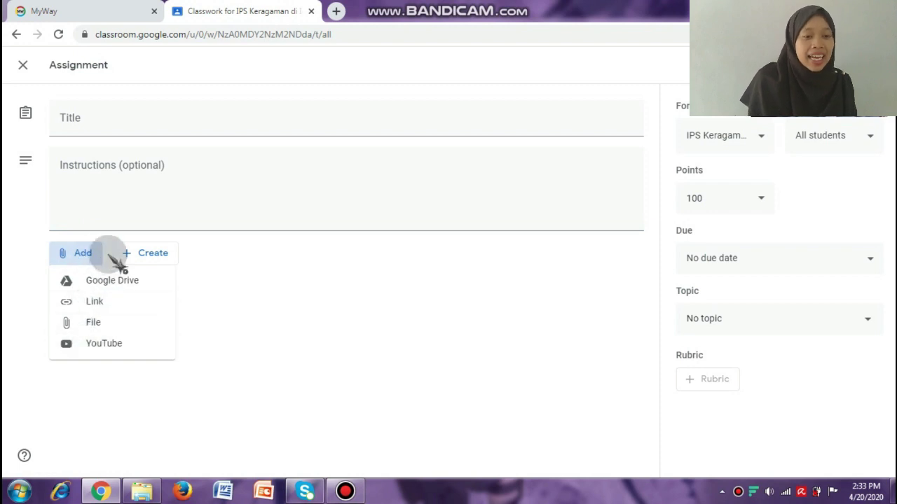
left_click(147, 256)
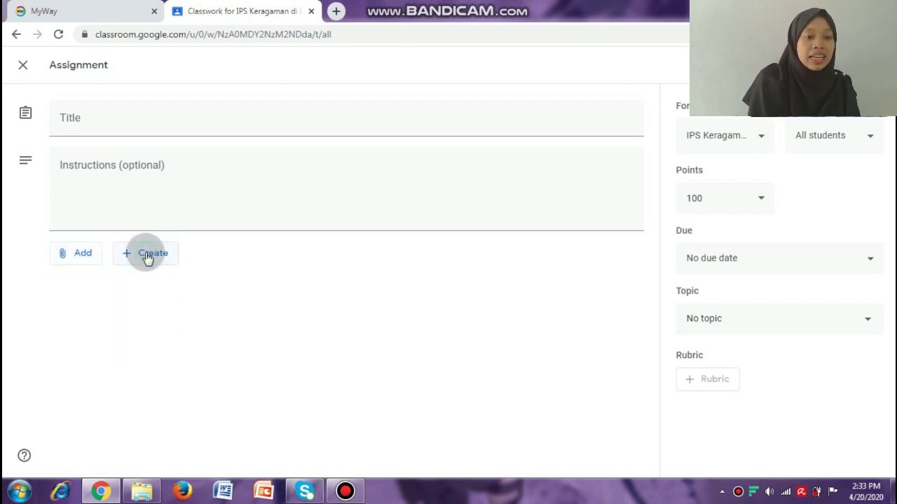
left_click(147, 256)
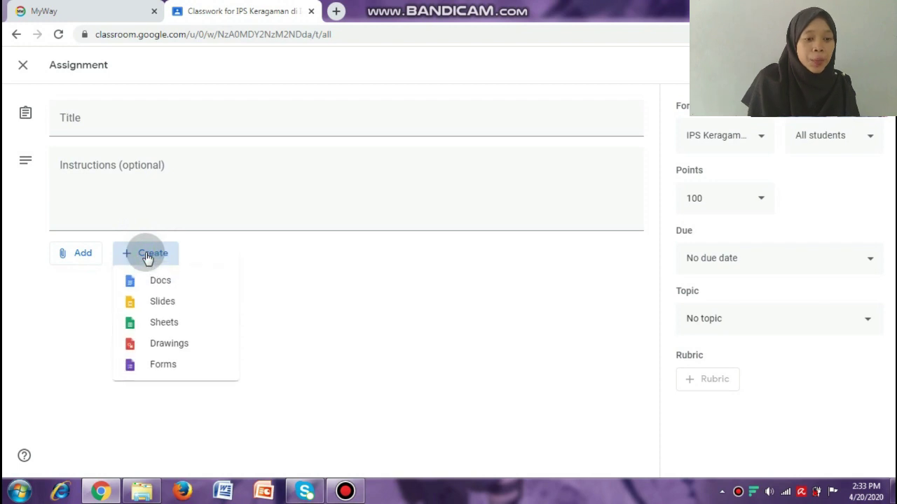
left_click(174, 306)
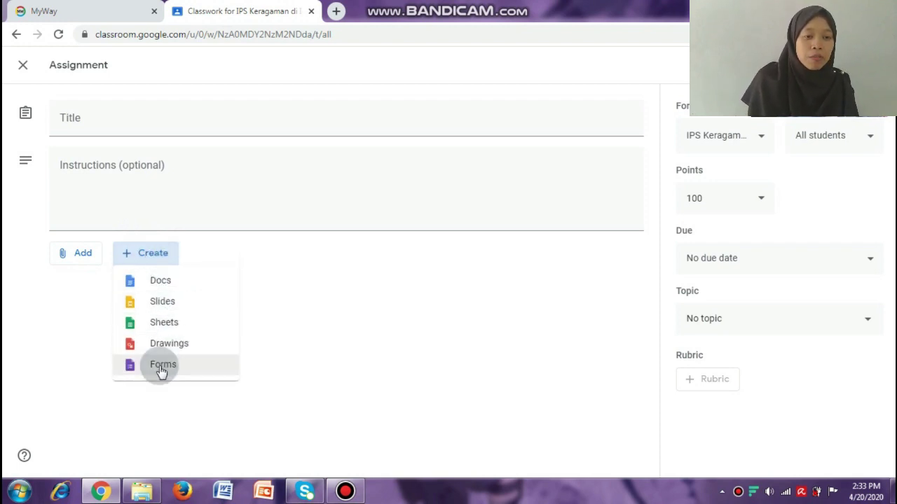
left_click(306, 341)
left_click(139, 255)
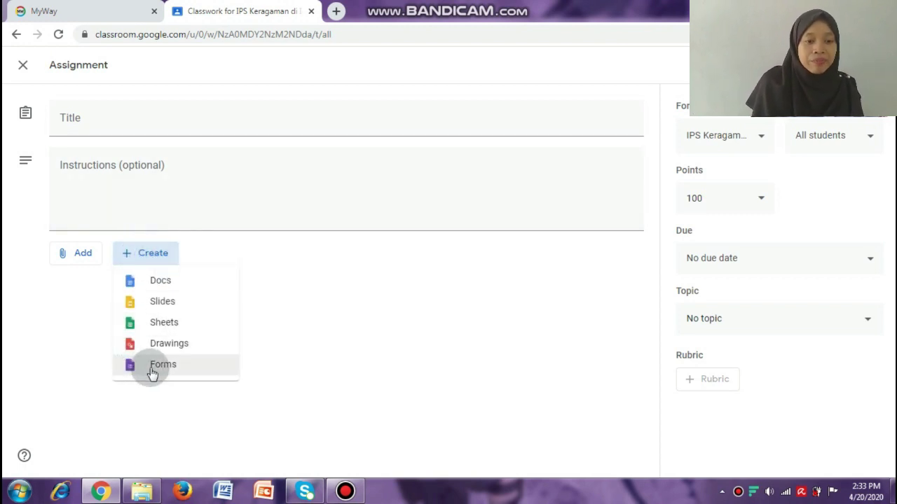
left_click(257, 413)
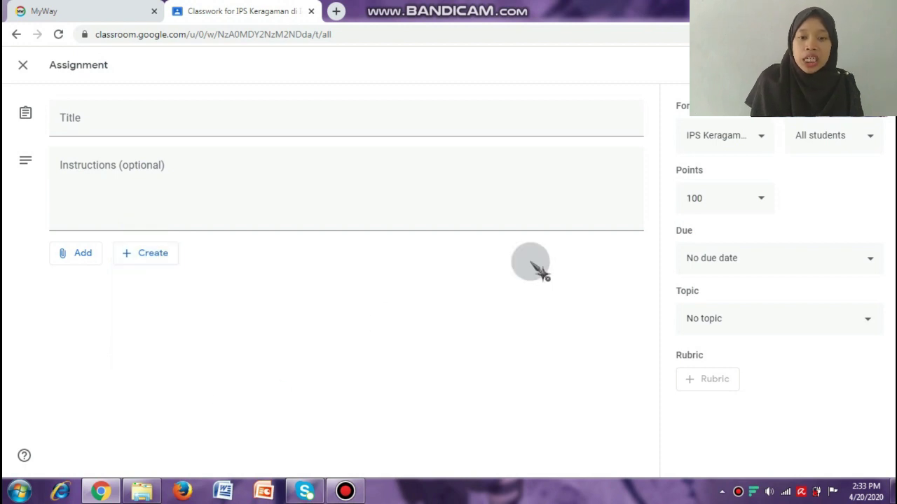
- Set the assignment's due date to Apr 22, 2020 and show the optional due time
left_click(731, 266)
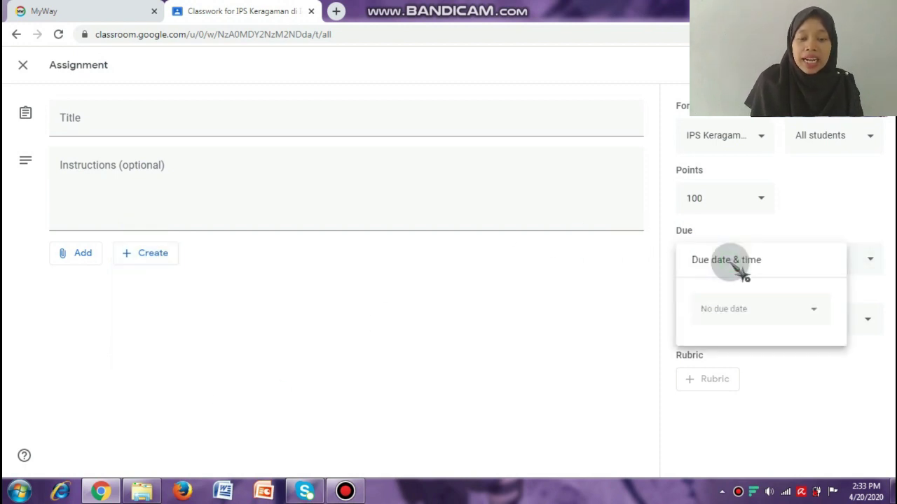
left_click(736, 314)
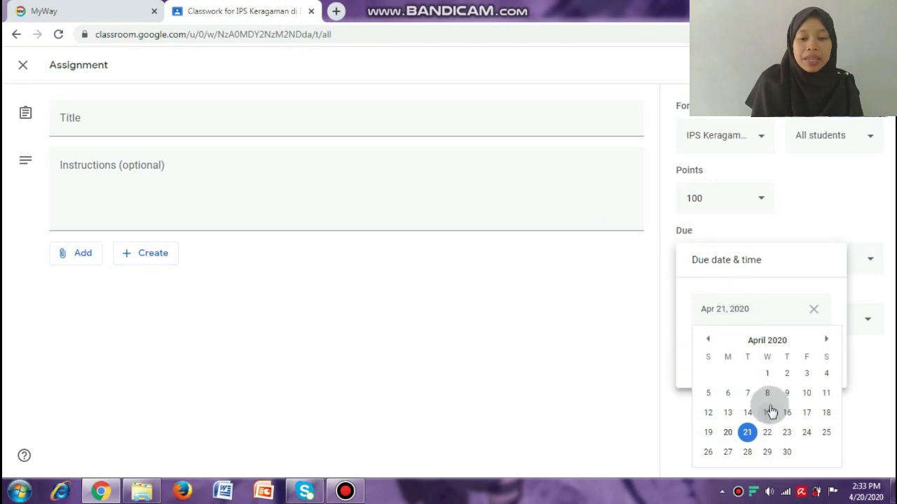
left_click(767, 433)
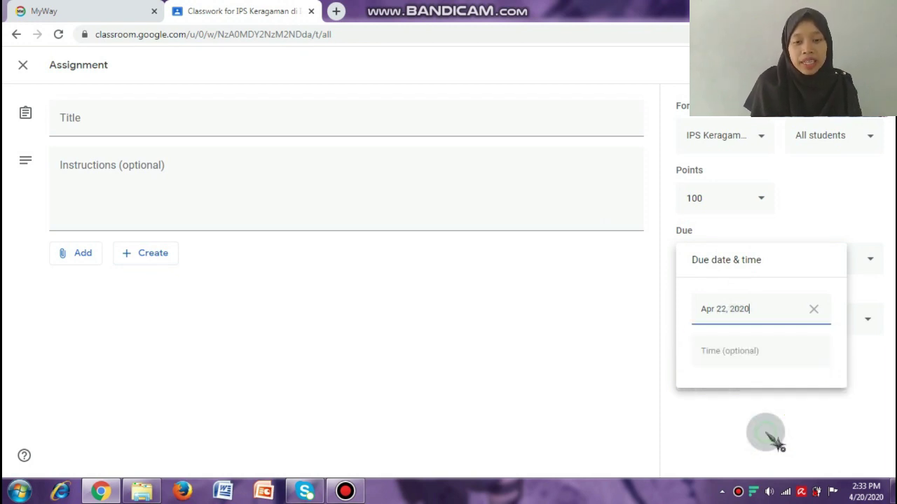
left_click(747, 350)
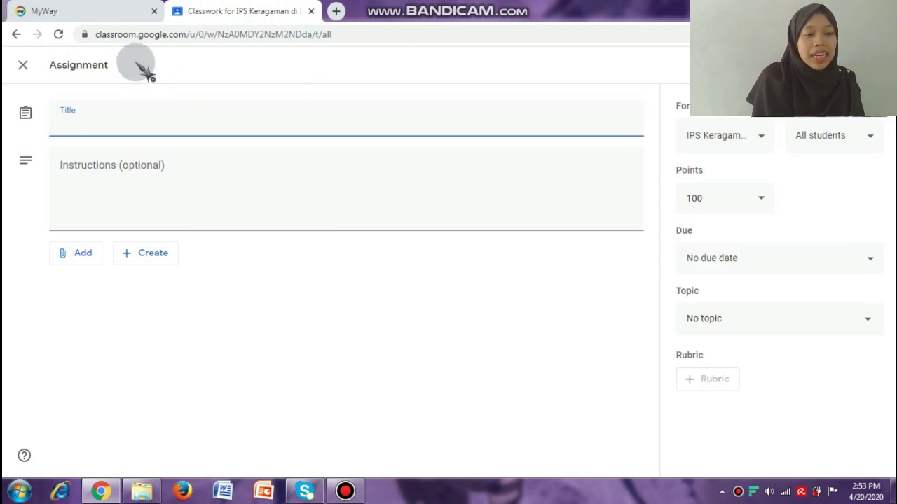
- Title the assignment "IPS" and begin its instructions with "keberagaman yang ada di indonesia tidak memepengaruhi perpecahan yang ada di Indonesia.. jadi"
left_click(63, 125)
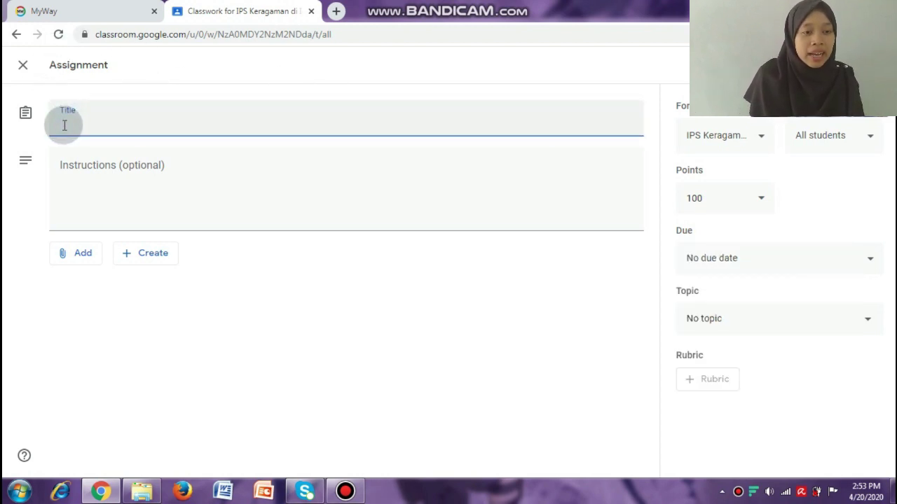
type("IPS")
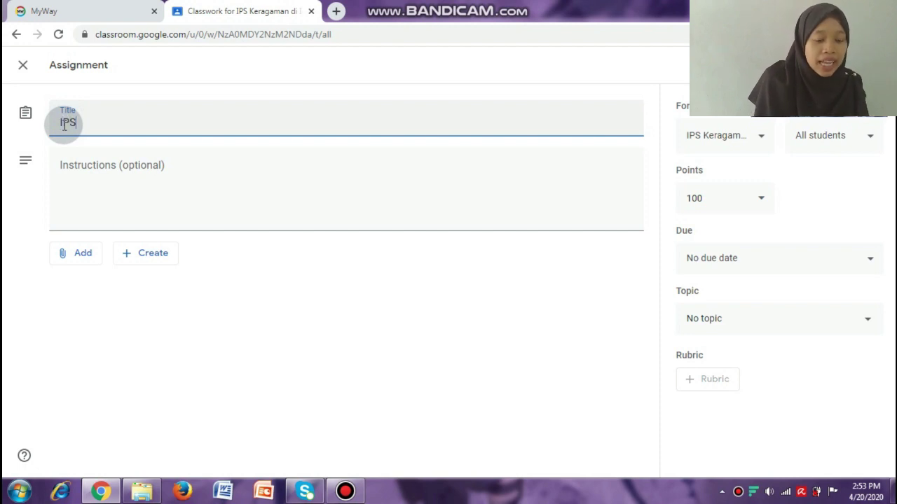
left_click(72, 168)
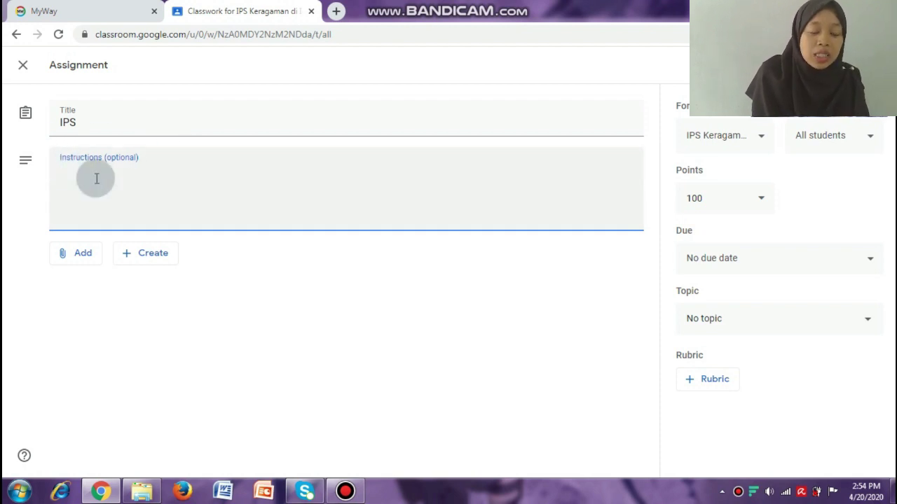
type("eberagaman ")
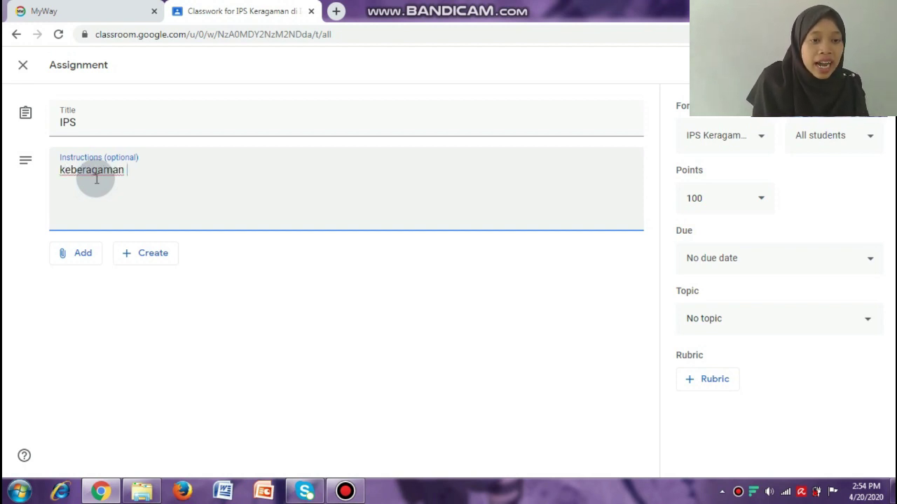
type("yang ada di indonesia tidak memepengaruhi perpecahan yang ada")
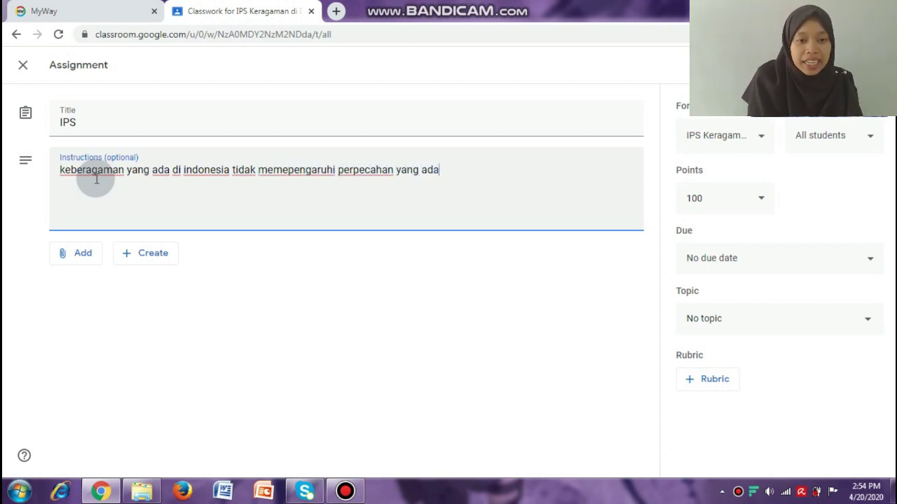
type(" di Indonesia.. jadi k")
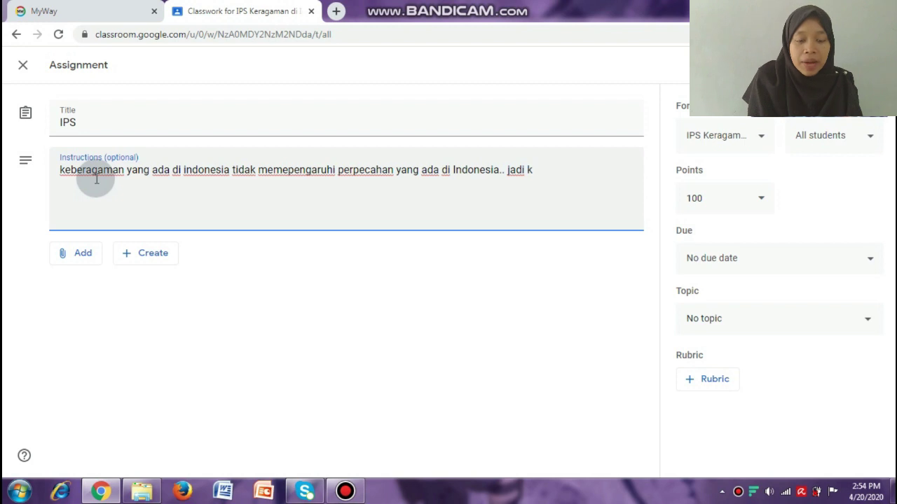
- Continue the assignment instructions with "sebagai warga negara kita harus tetap menajaga persatuan dan kesatuan yang ada di Indonesia..."
key("BackSpace")
type("sebagai")
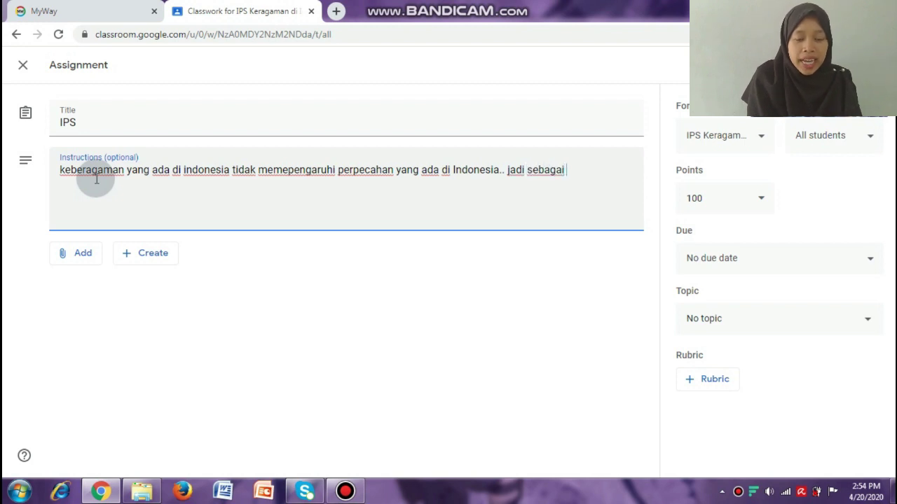
type(" warga engara")
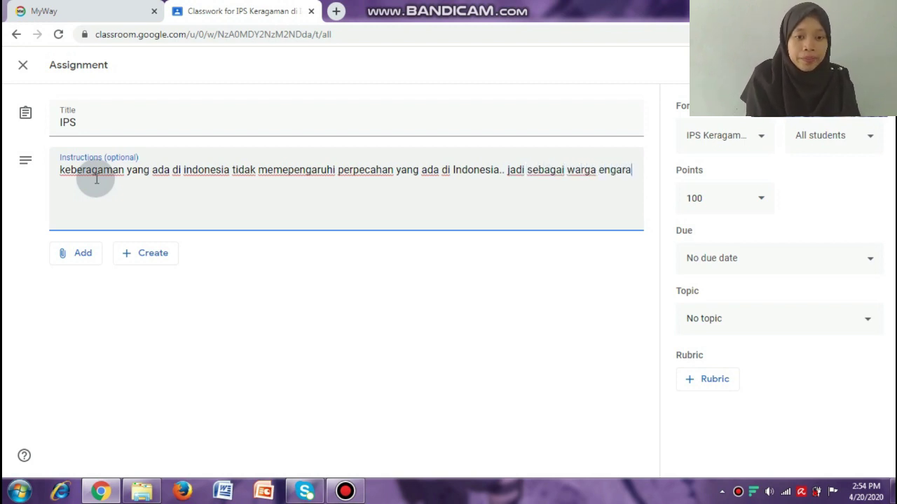
key("BackSpace")
key("BackSpace")
key("BackSpace")
key("BackSpace")
key("BackSpace")
key("BackSpace")
type("neg")
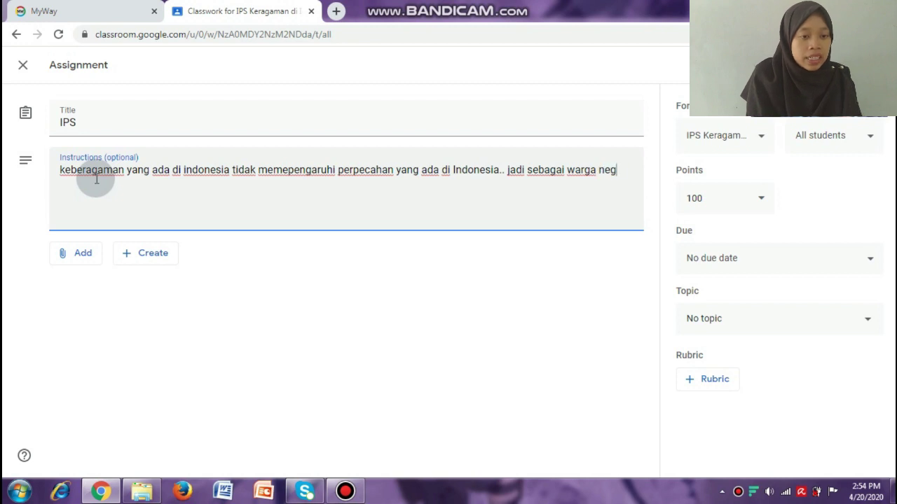
type("ara kita")
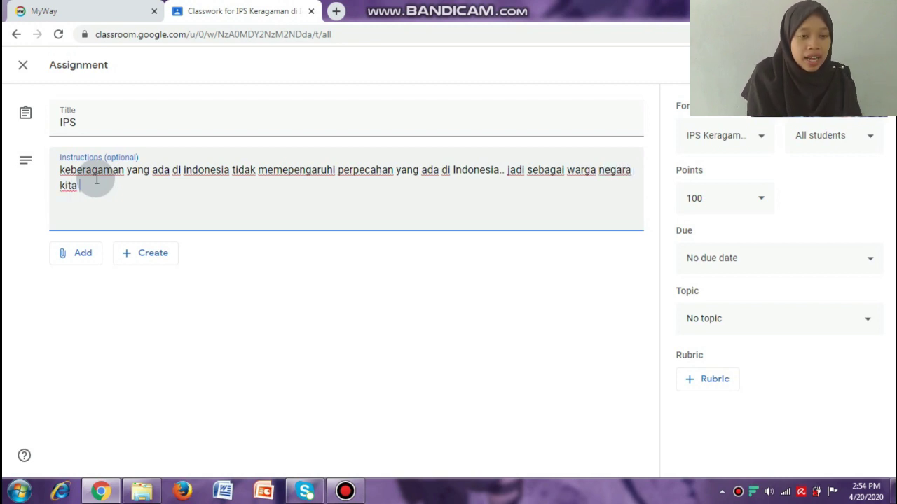
type(" harus tetap me")
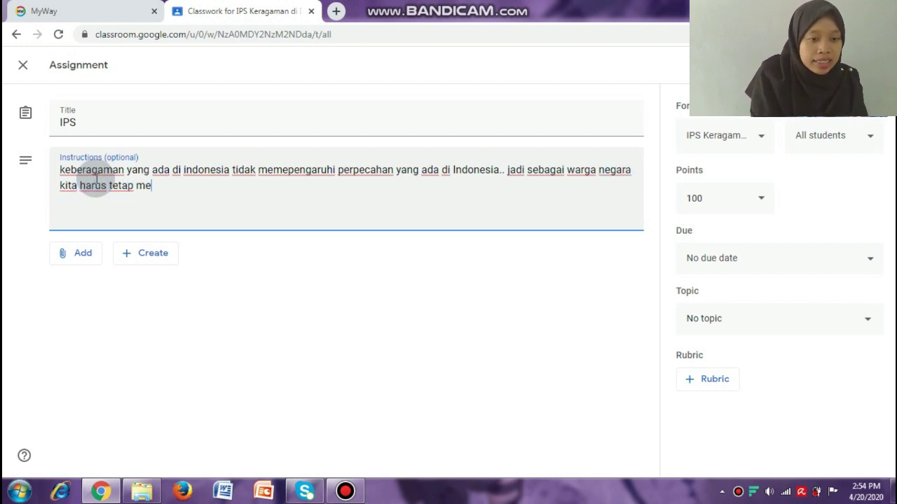
type("najaga persatyau")
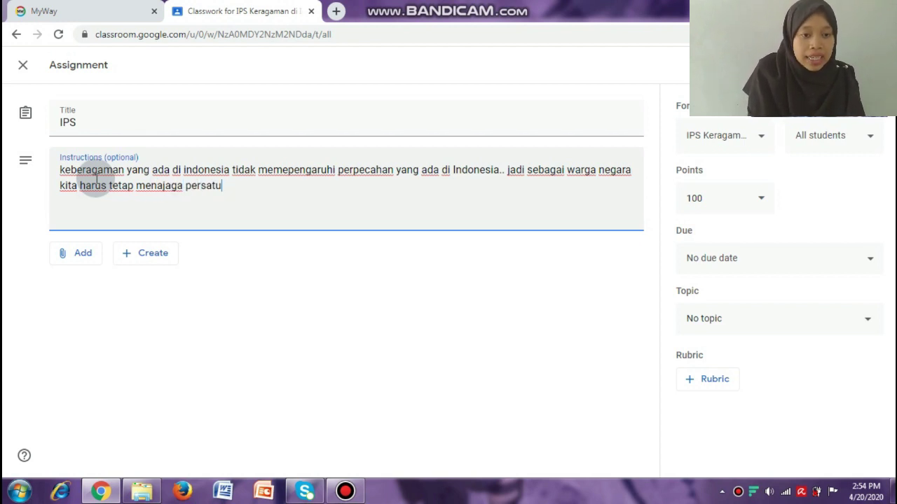
type("an dan kesatuan yang ada di")
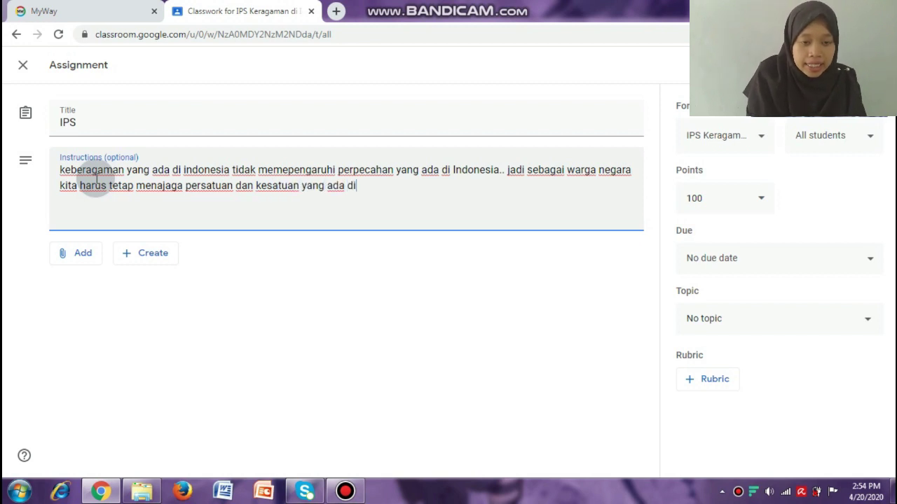
type(" Indonesia...")
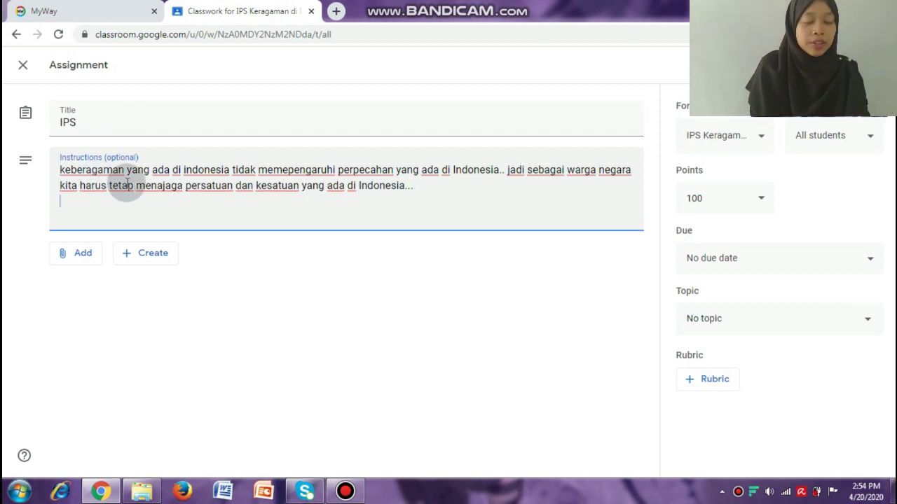
- Add the line "Jawablah pertanyaan berikut dengan benar!" at the end of the assignment instructions
type("Jawablah")
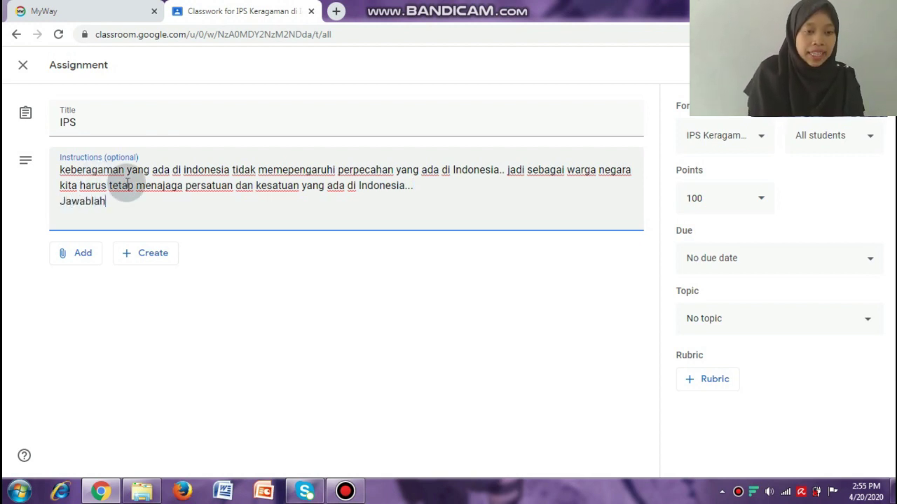
type(" pertay")
type("nyaan be")
type("rikut den")
type("gan benar!")
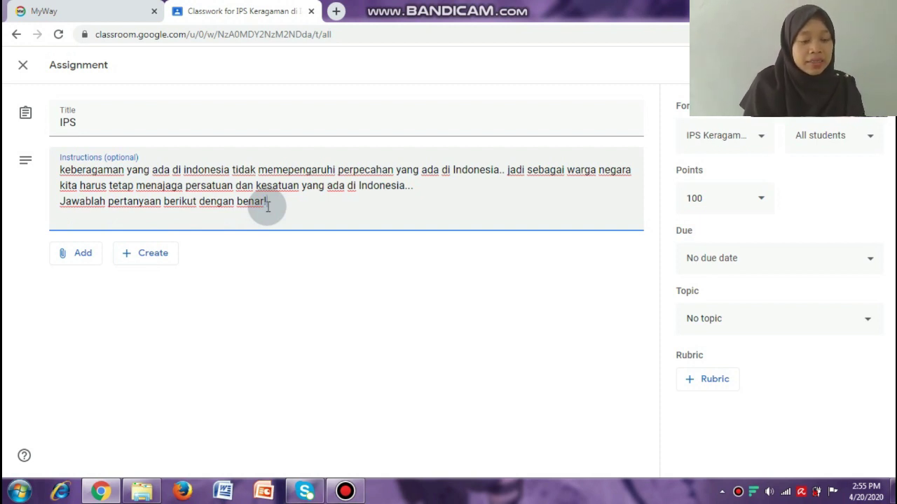
- Upload the Word file "Materi IPS untuk difusi inovasi" from the google classromm materi folder and attach it to the assignment
left_click(77, 257)
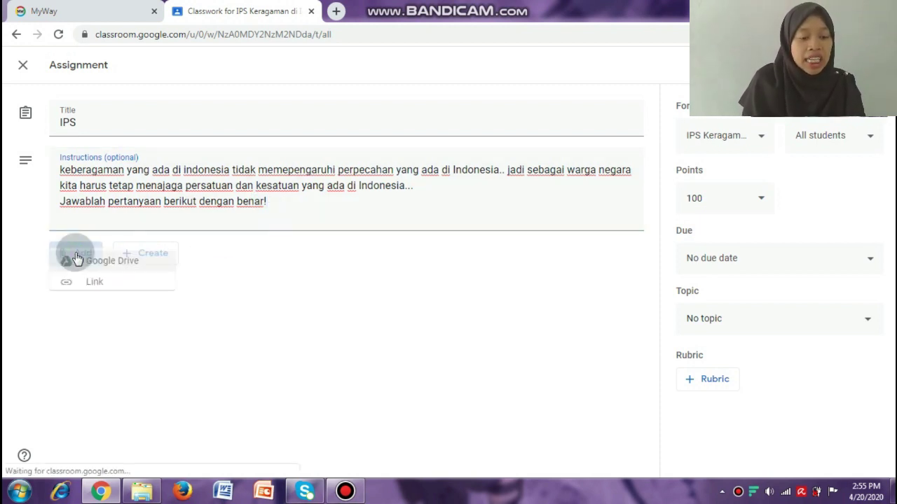
left_click(95, 325)
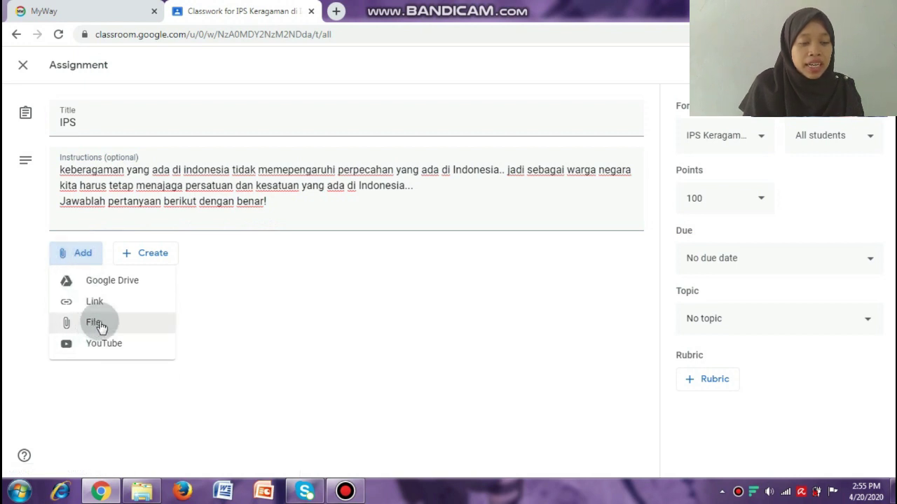
left_click(155, 257)
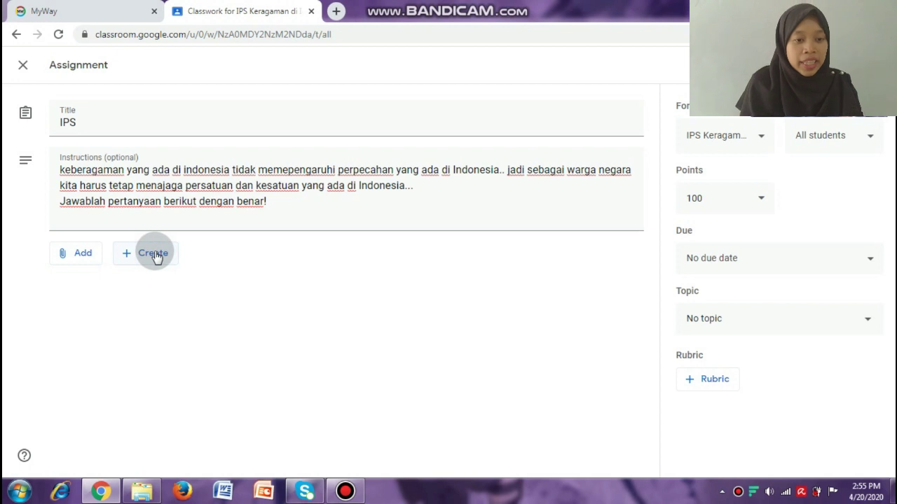
left_click(151, 256)
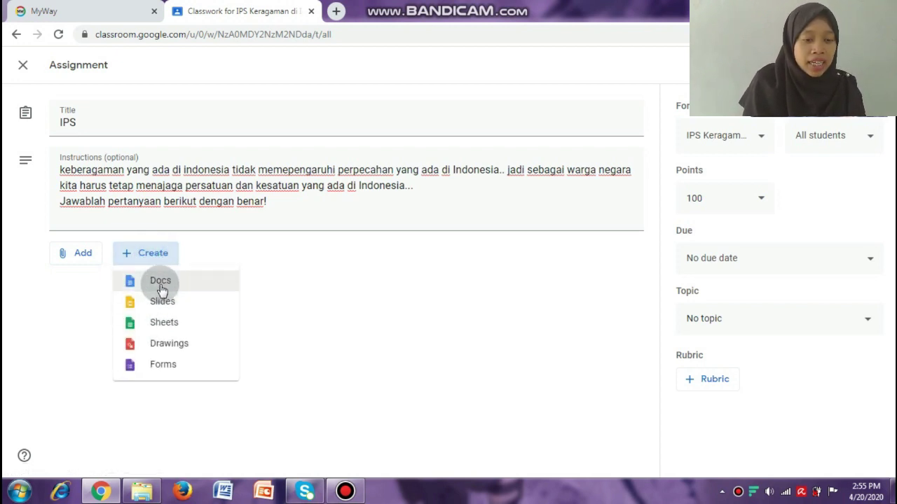
left_click(73, 255)
left_click(73, 256)
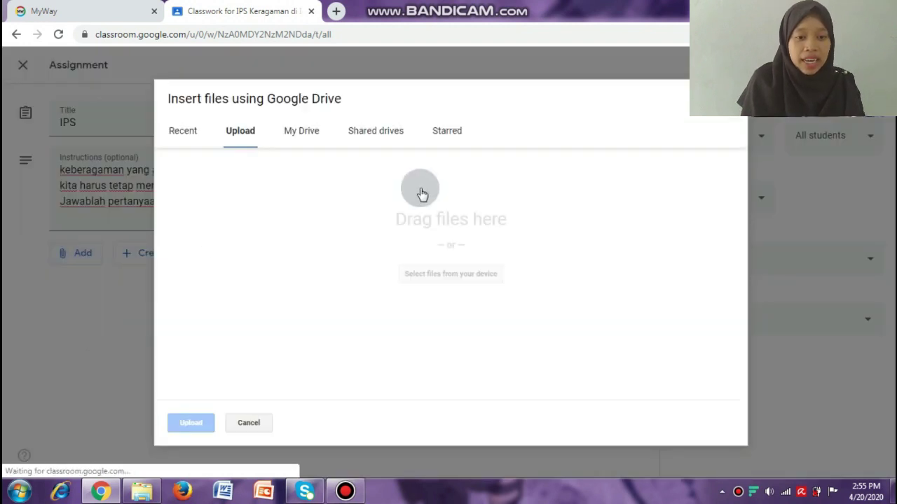
left_click(432, 277)
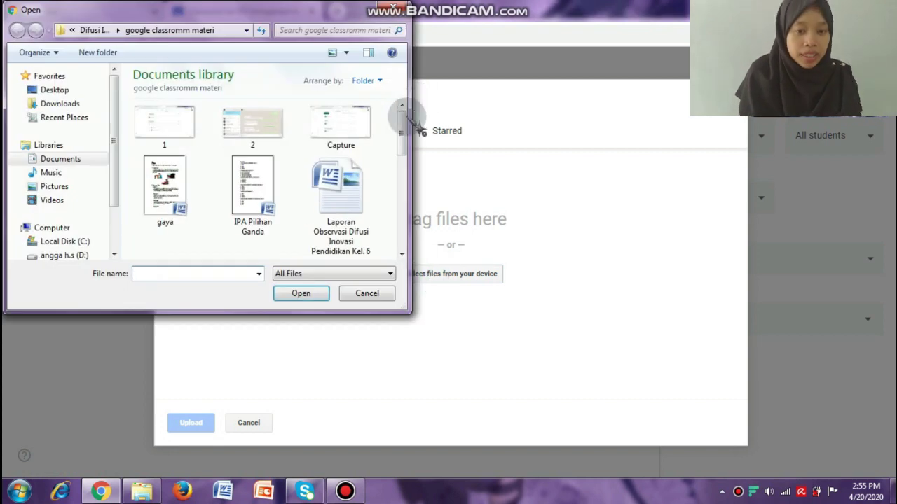
left_click_drag(400, 124, 400, 180)
left_click(183, 126)
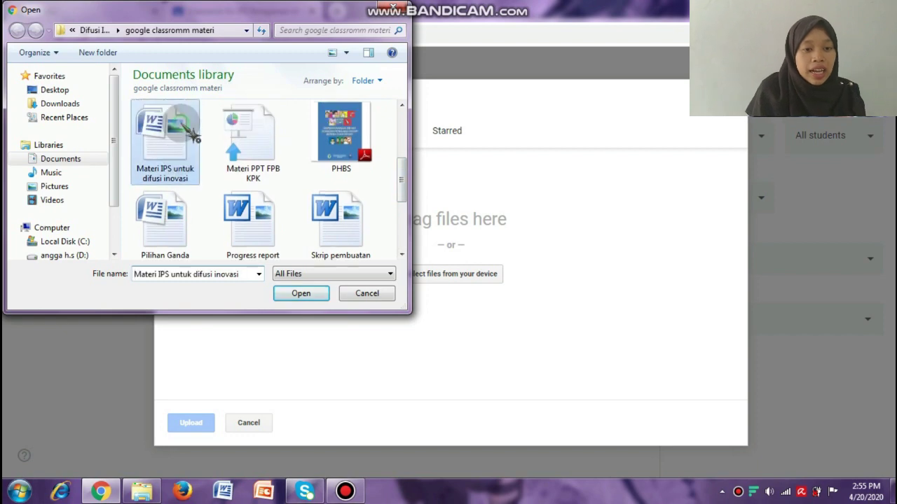
left_click(301, 294)
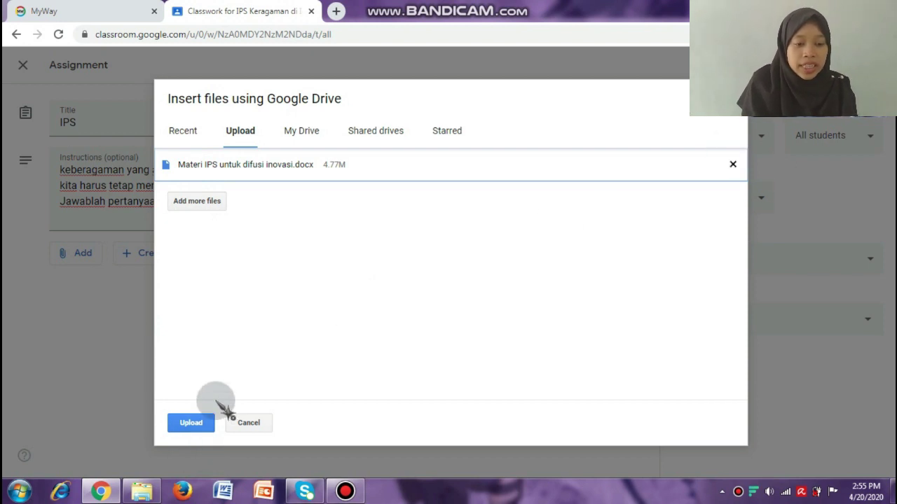
left_click(193, 425)
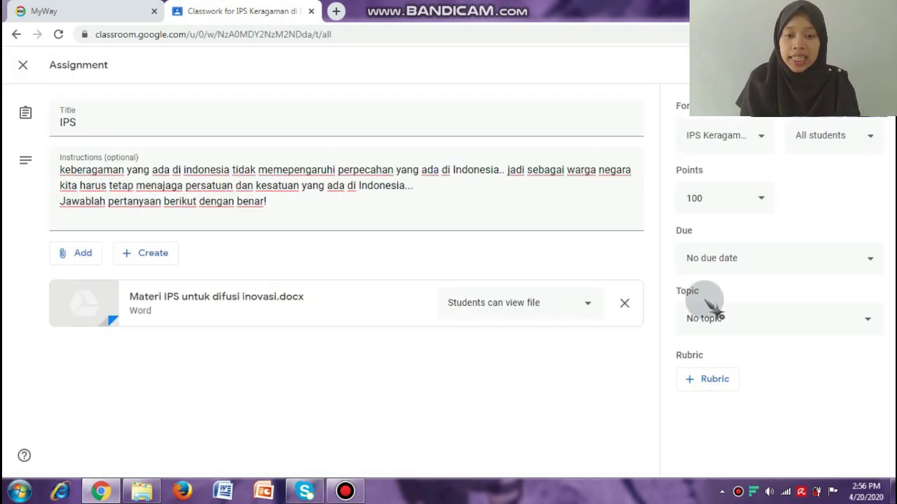
- Set the assignment's due date to Apr 22, 2020 and its due time to 10:00 AM
left_click(725, 255)
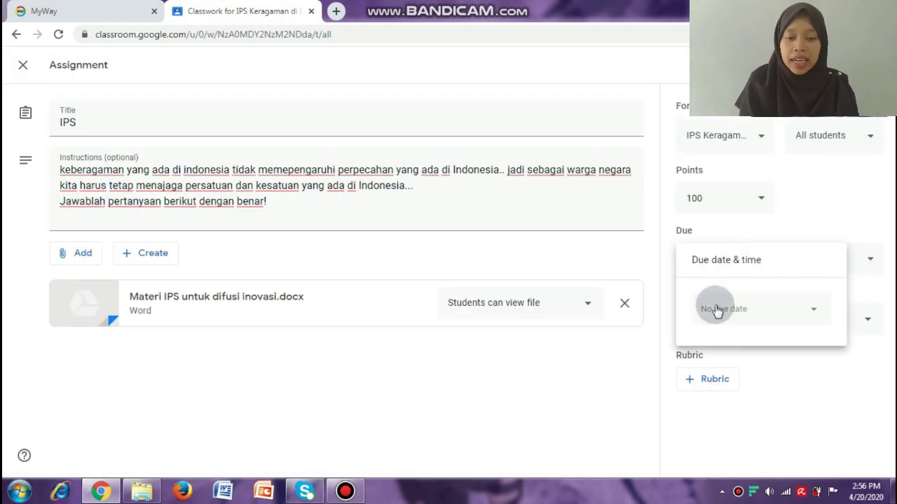
left_click(763, 315)
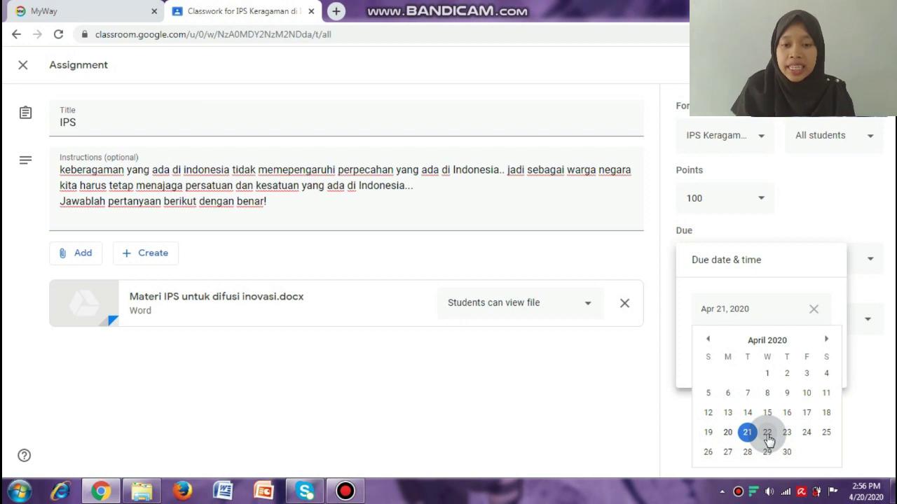
left_click(768, 434)
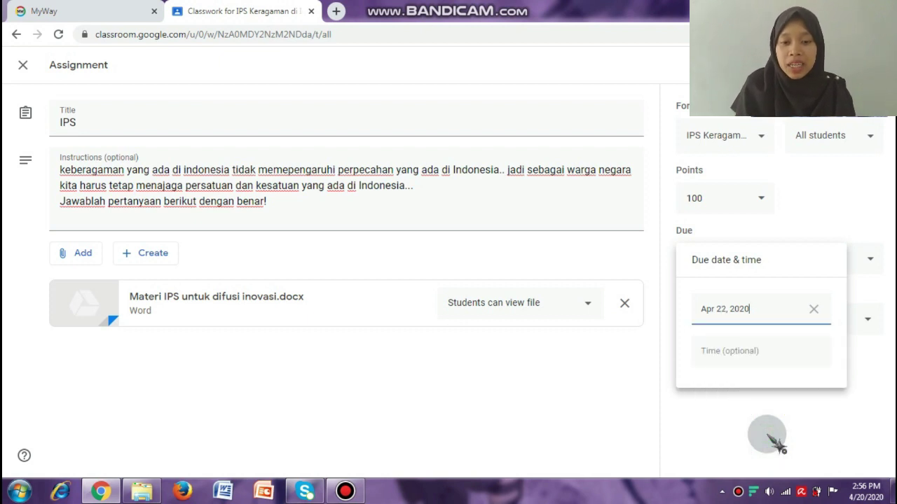
left_click(756, 355)
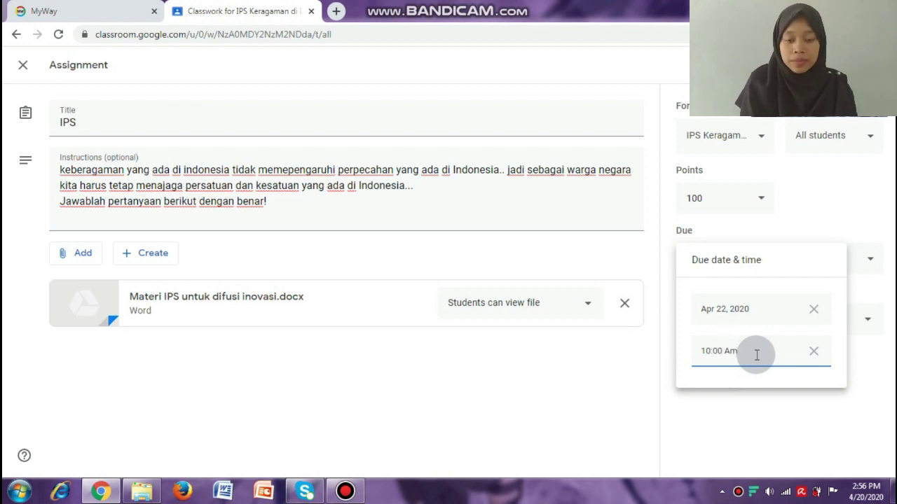
left_click(735, 412)
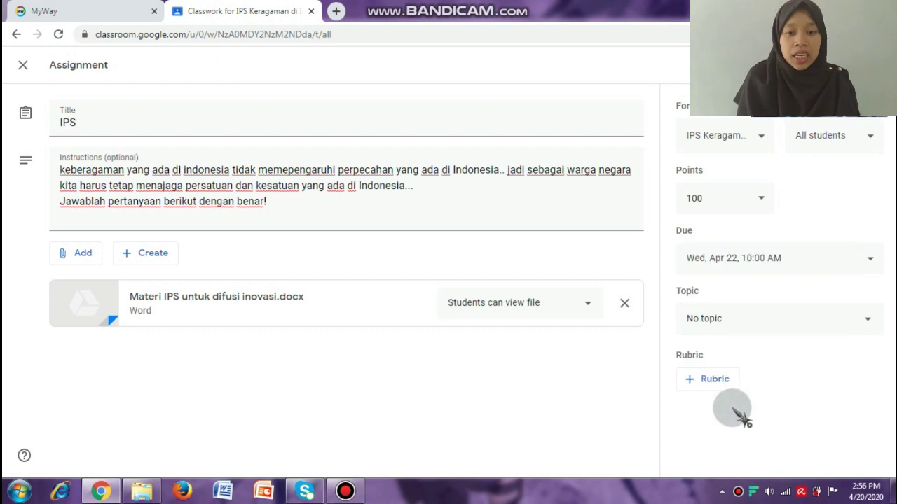
- Assign the topic "Keberagaman di Indonesia" to the assignment and start creating a new rubric for it
left_click(721, 337)
left_click(703, 395)
left_click(714, 386)
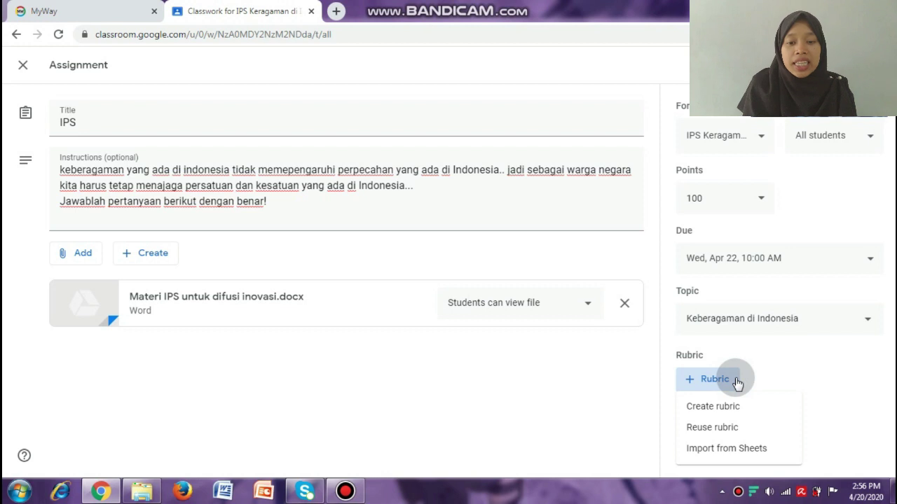
left_click(711, 408)
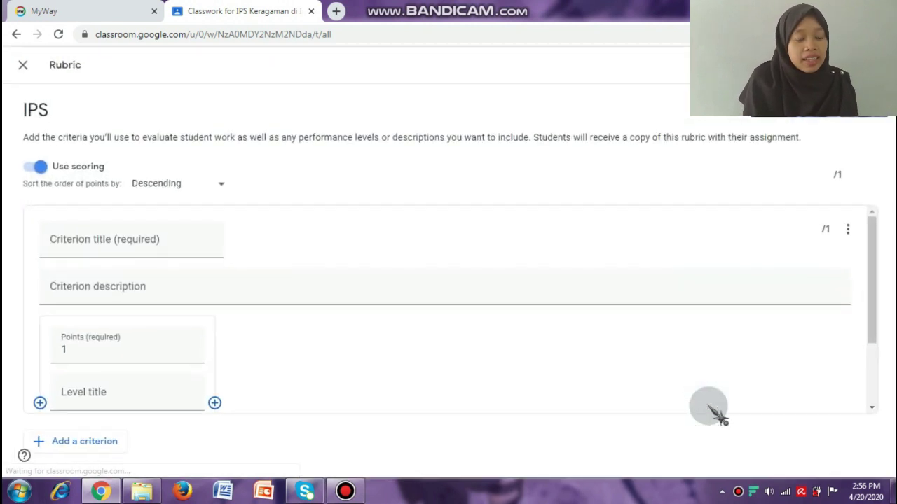
- Show the rubric criterion's title and description fields and set its first level to 5 points
left_click(86, 243)
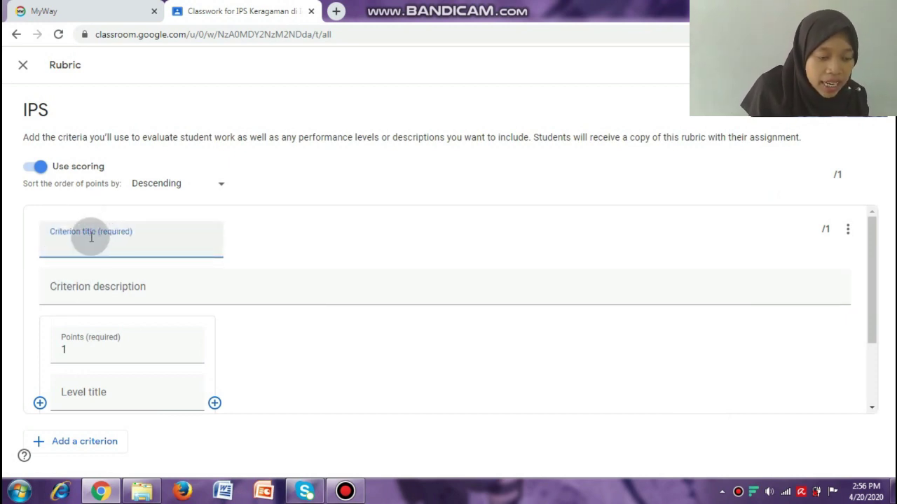
left_click(76, 279)
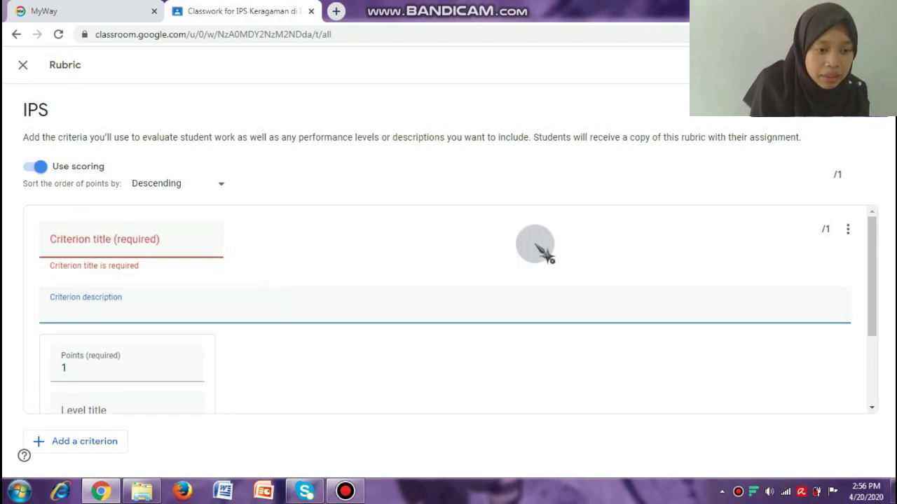
left_click_drag(875, 266, 872, 317)
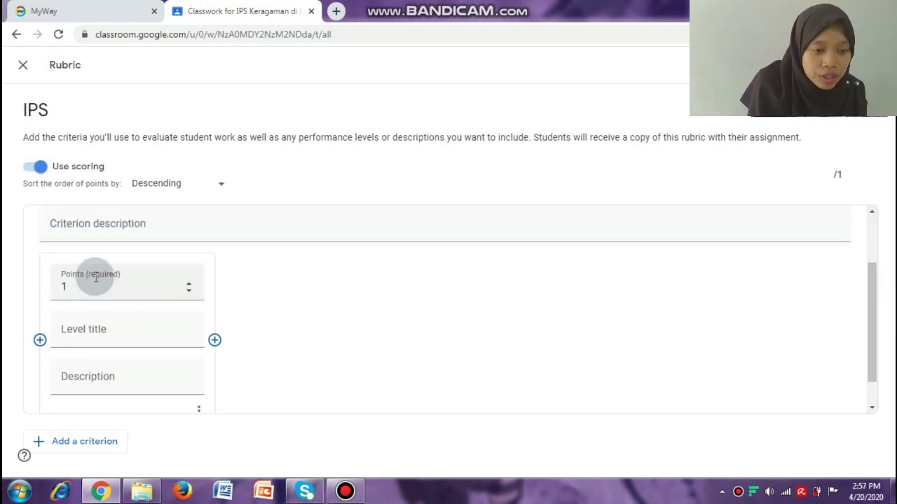
left_click(66, 293)
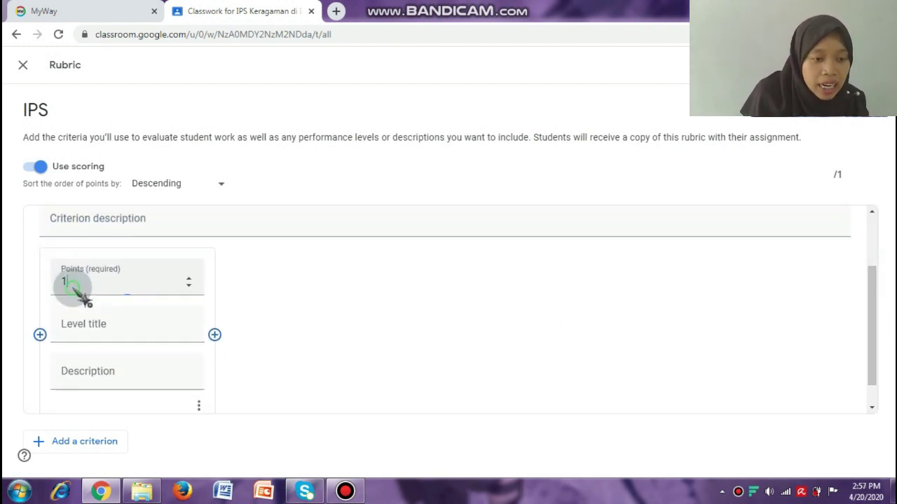
left_click(188, 270)
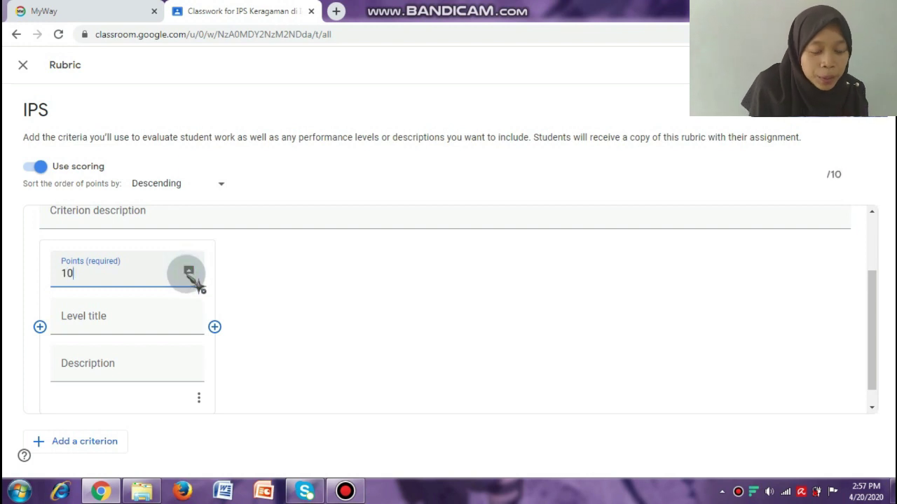
left_click(189, 278)
left_click(124, 314)
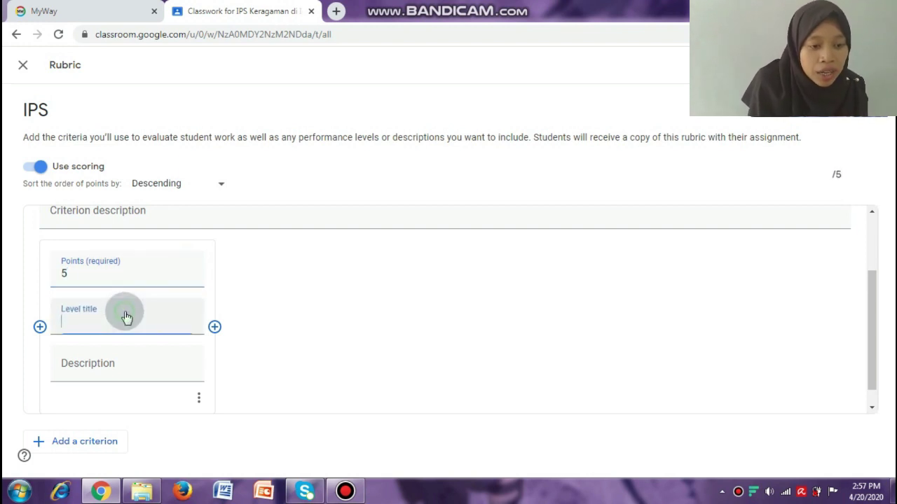
- Try adding another level to the rubric criterion and delete the 5-point level
left_click(214, 326)
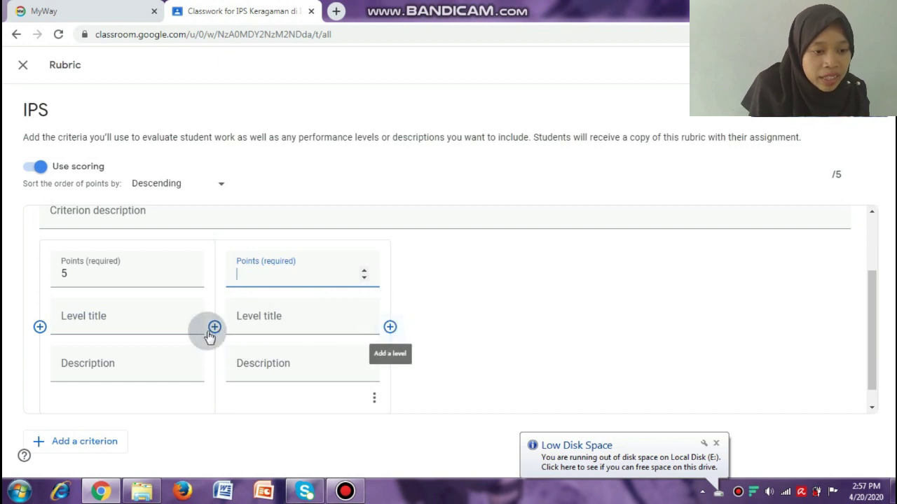
left_click(70, 316)
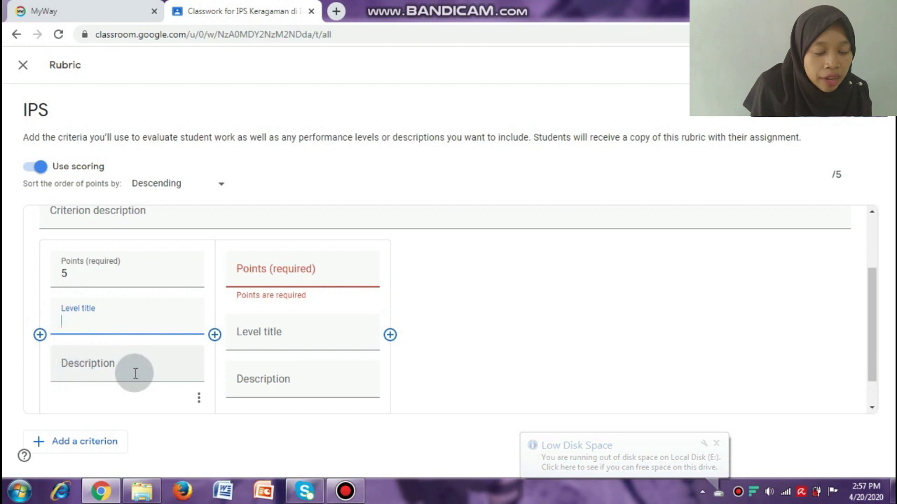
left_click(200, 398)
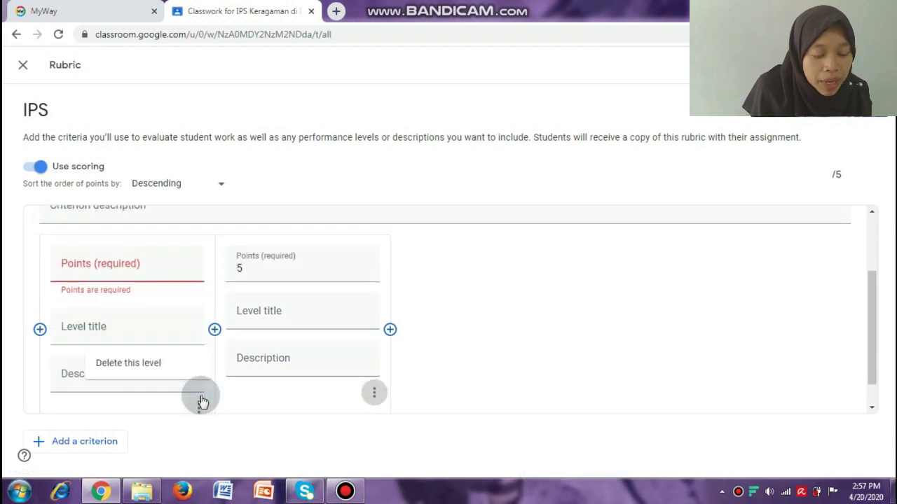
left_click(156, 371)
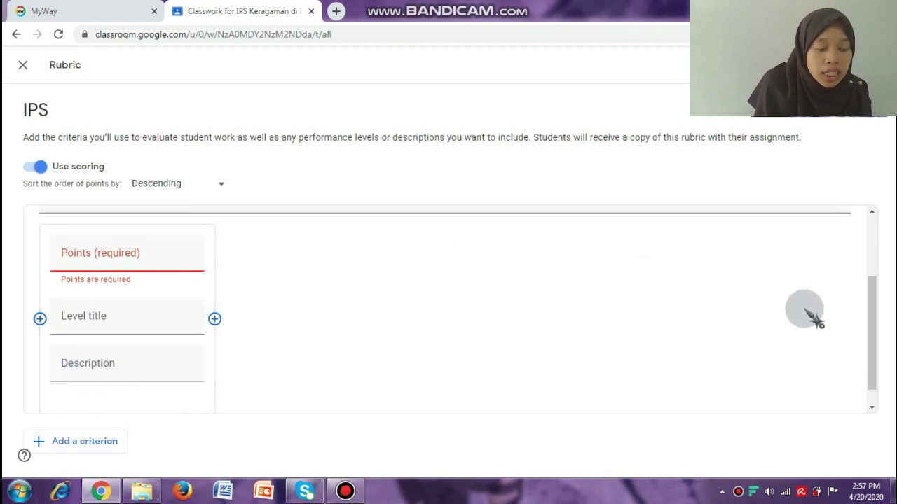
mouse_move(875, 334)
left_mouse_down()
mouse_move(875, 268)
mouse_move(875, 344)
left_mouse_up()
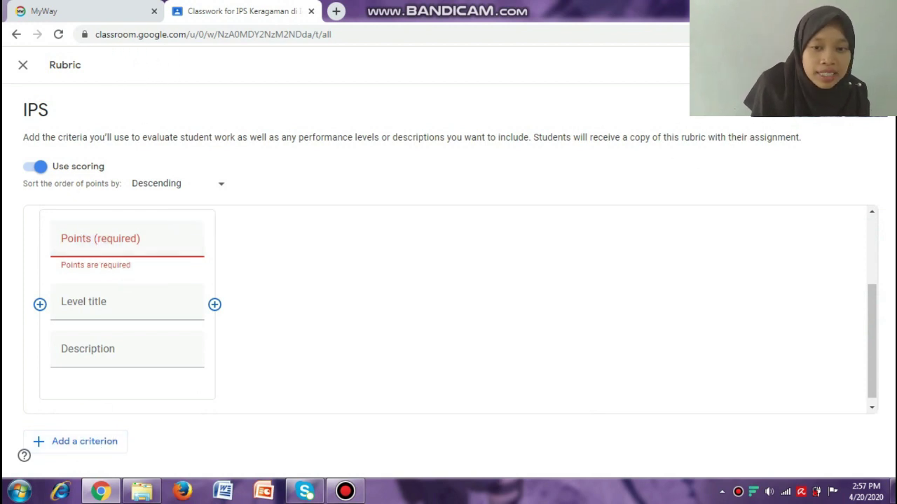
- Discard the unfinished rubric and publish the IPS assignment without it
left_click(851, 65)
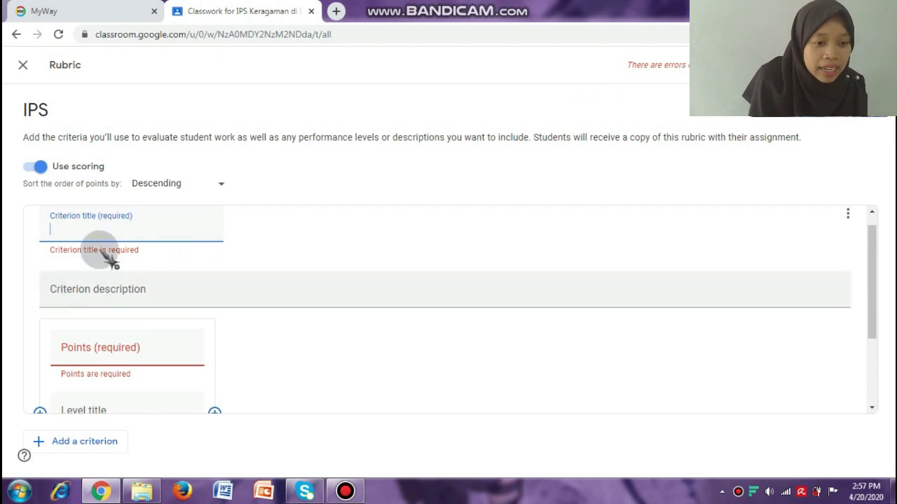
left_click(24, 65)
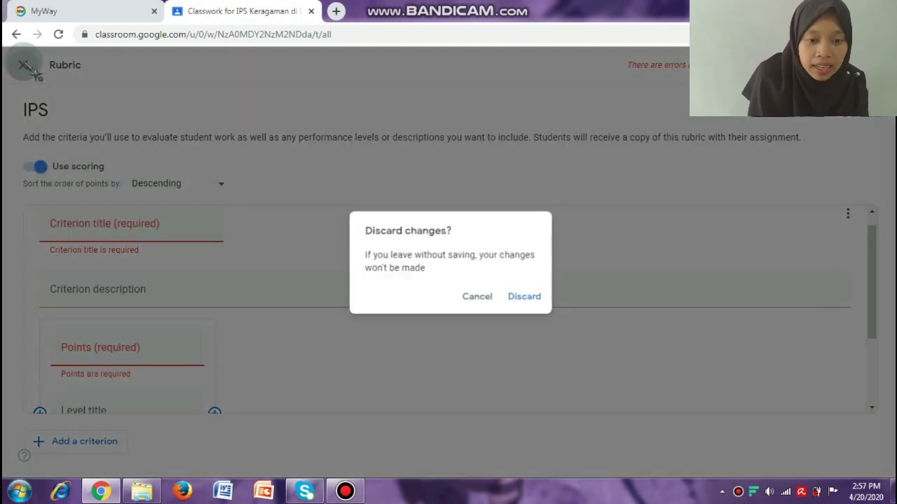
left_click(515, 298)
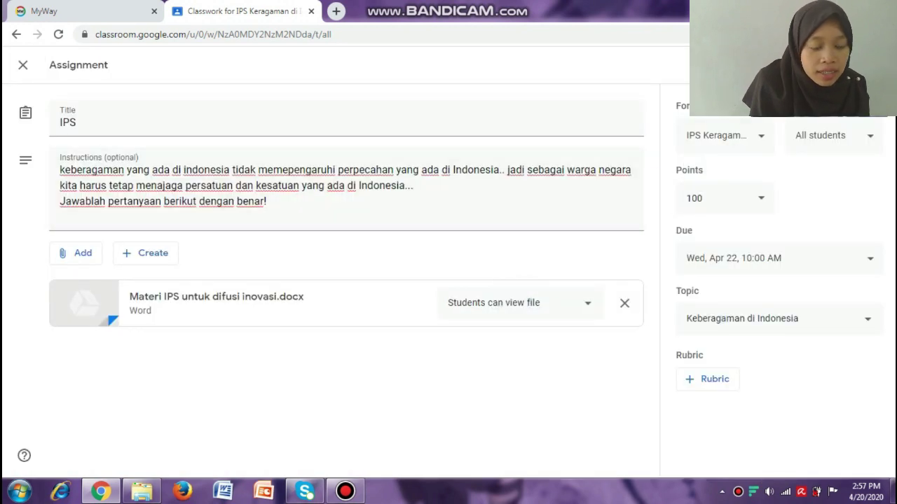
left_click(819, 65)
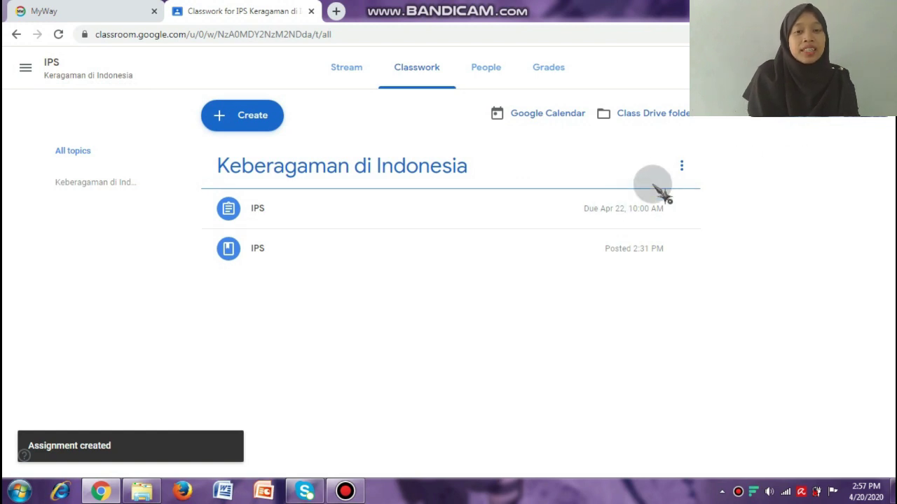
- Examine the options of the topic "Keberagaman di Indonesia" and the posted details of the IPS assignment
left_click(685, 173)
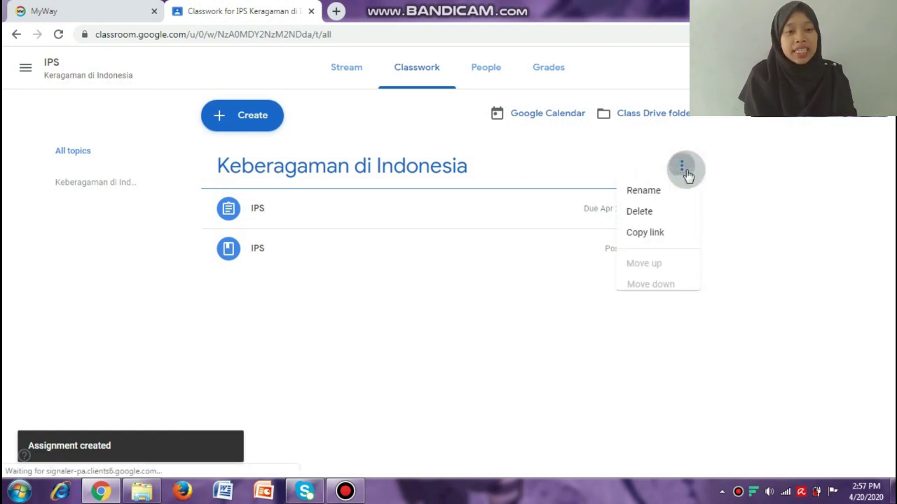
left_click(584, 160)
left_click(285, 214)
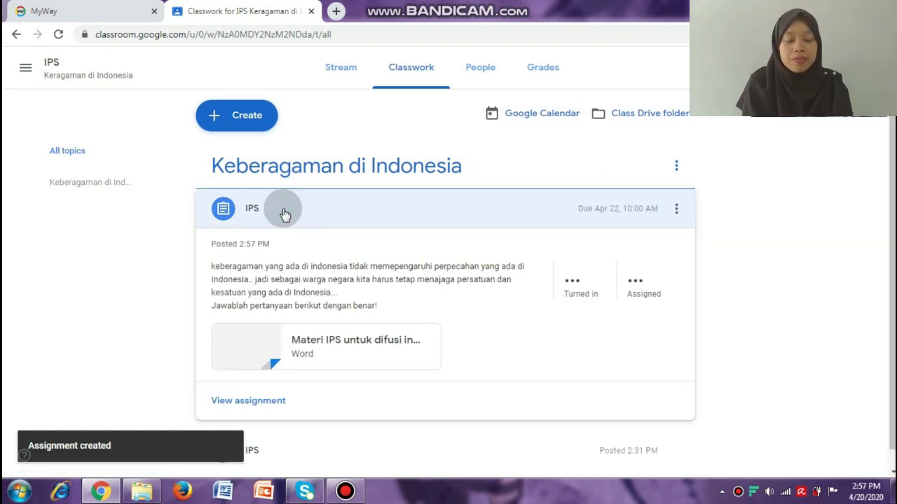
left_click(285, 214)
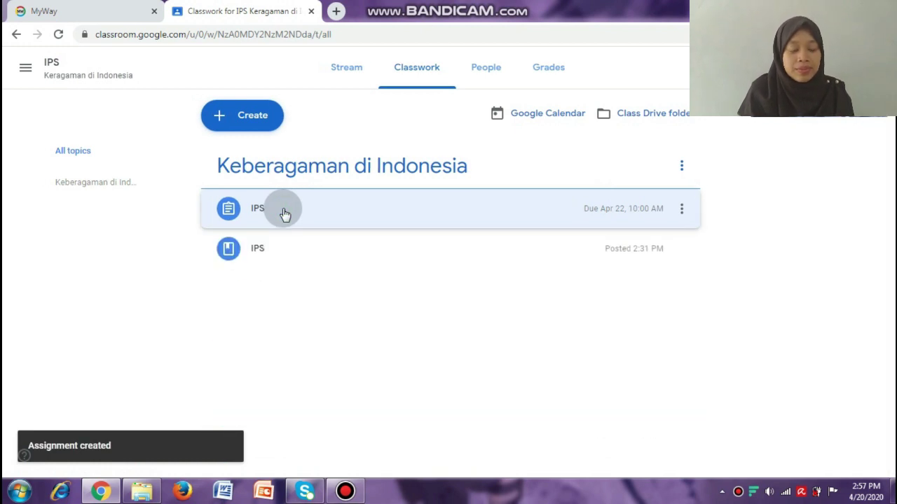
left_click(285, 214)
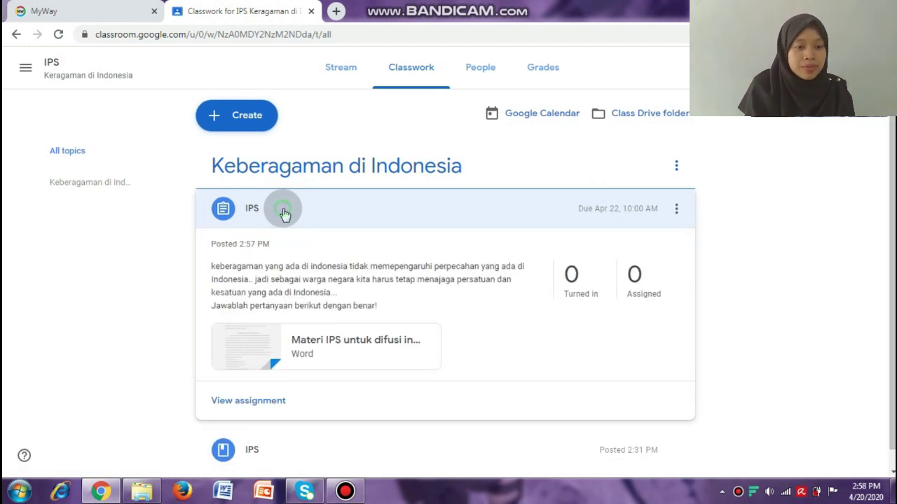
left_click(284, 214)
- Create a new quiz assignment in the class and open its attached Blank Quiz form for editing
left_click(231, 119)
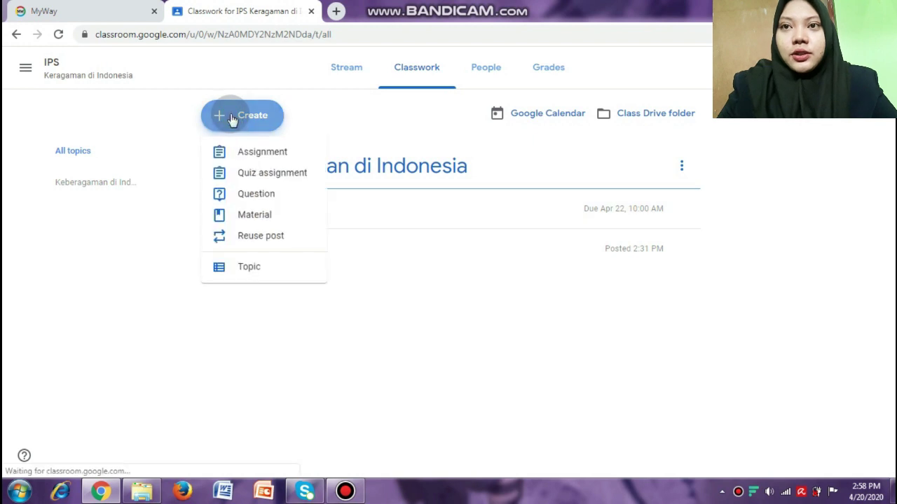
left_click(250, 176)
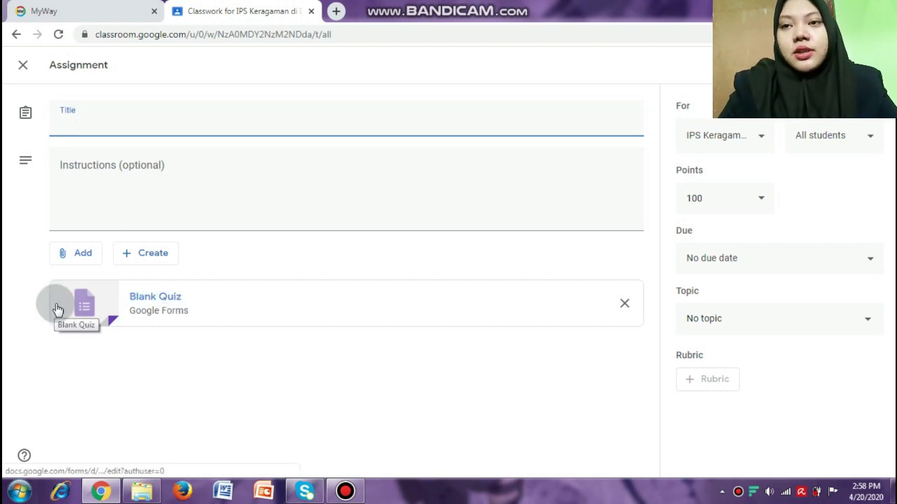
left_click(169, 320)
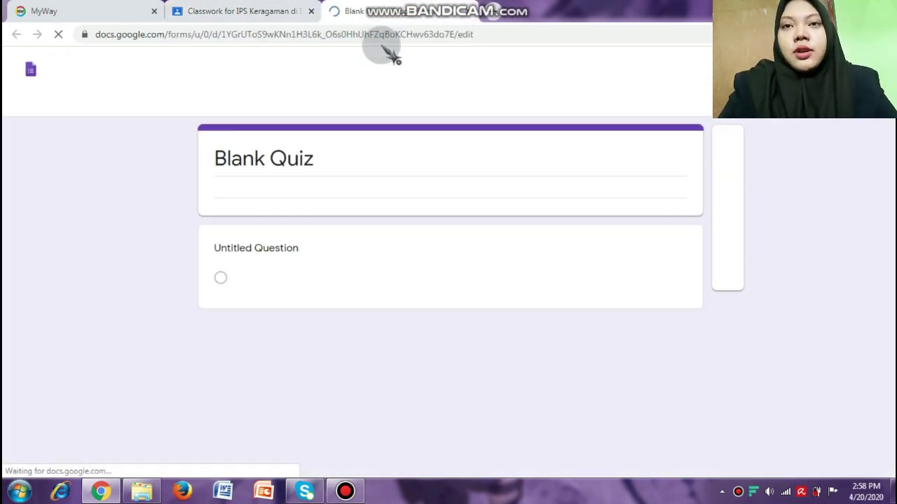
- Enter "keberagaman di Indonesia" as the description of the Blank Quiz form
left_click(255, 191)
type("Jawab")
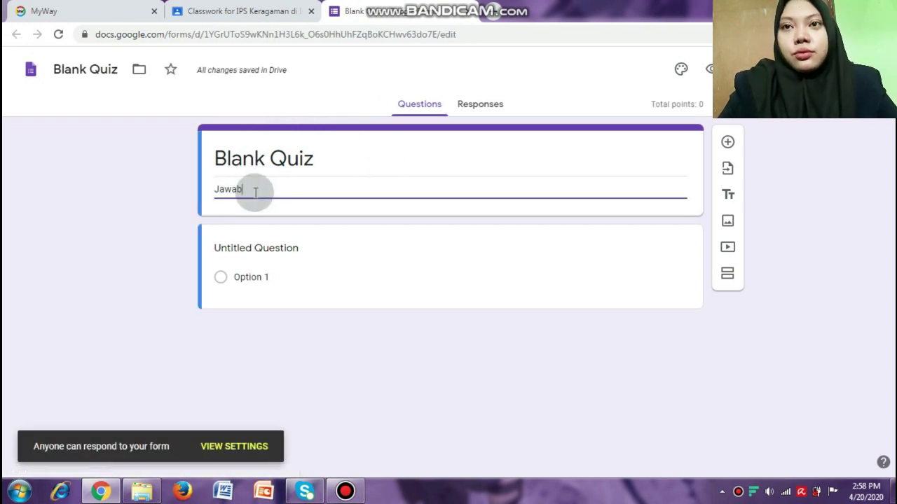
key("BackSpace")
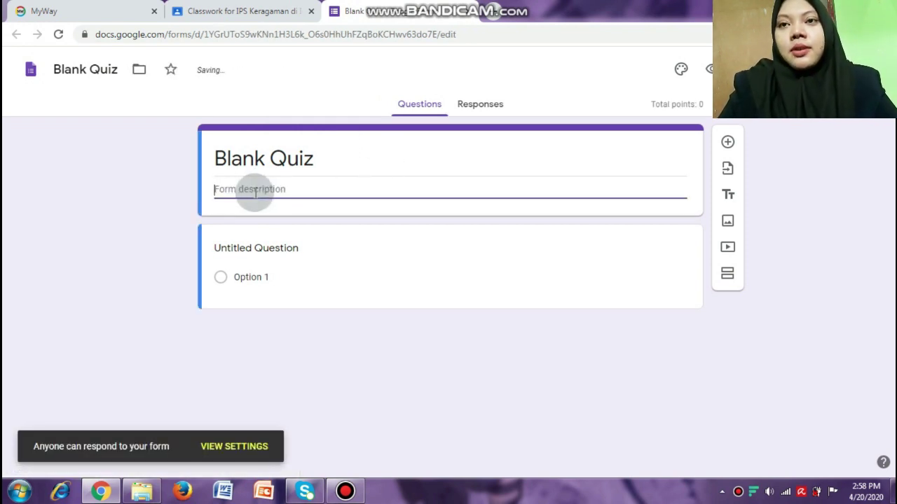
type("keberagaman di Indonesia")
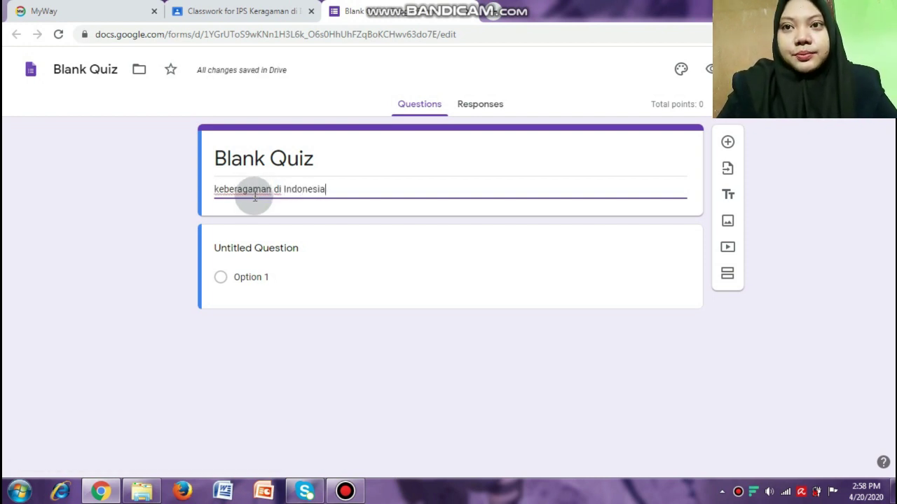
- Replace the untitled question's text with "suku yang ada di jawa antara lain, kecuali"
left_click(228, 248)
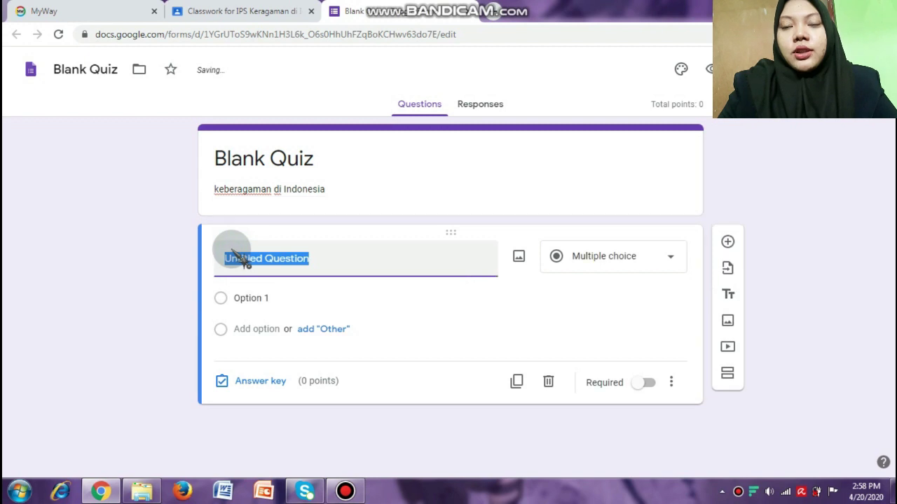
type("satu ")
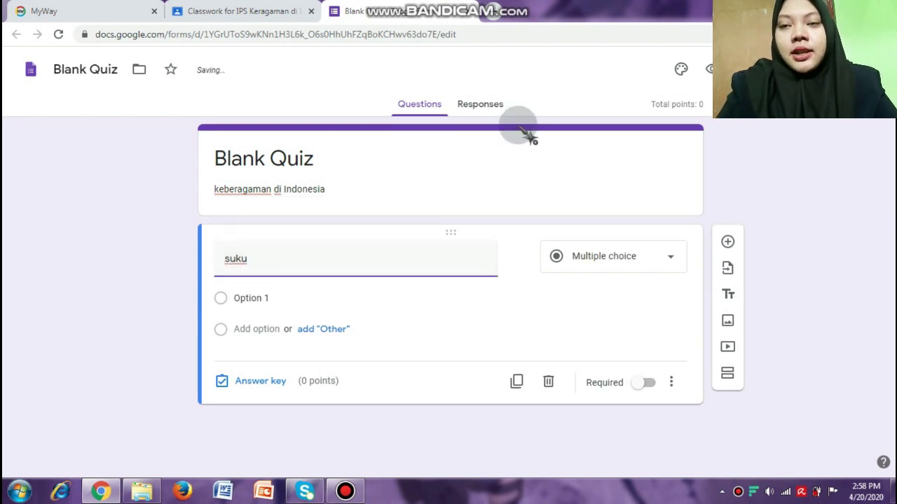
type("yang ada di jawa antara lain.")
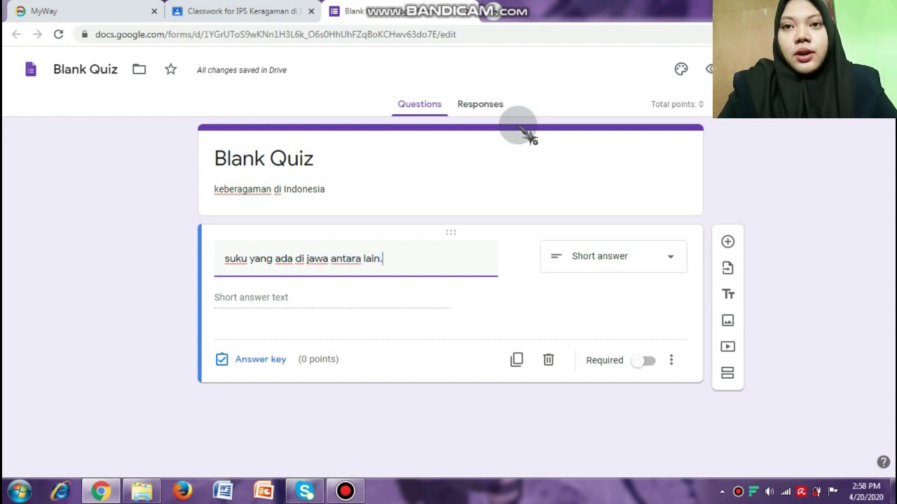
key("BackSpace")
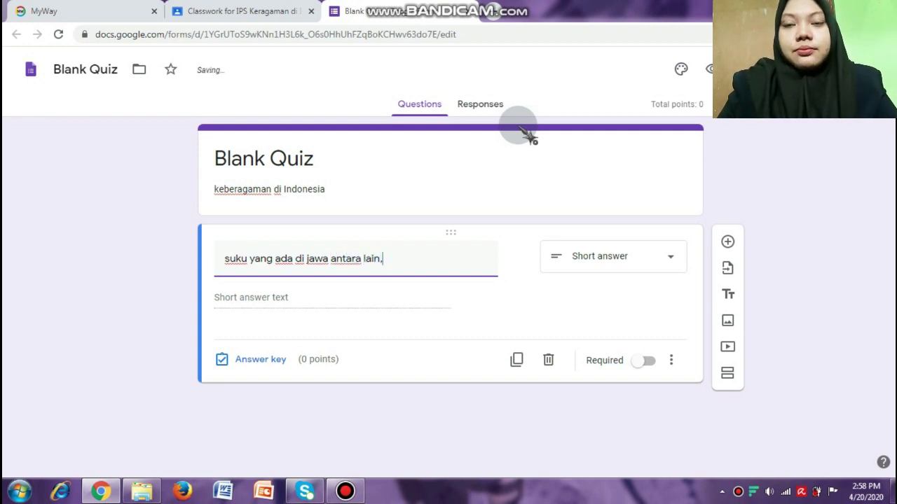
key("BackSpace")
key("BackSpace")
key("BackSpace")
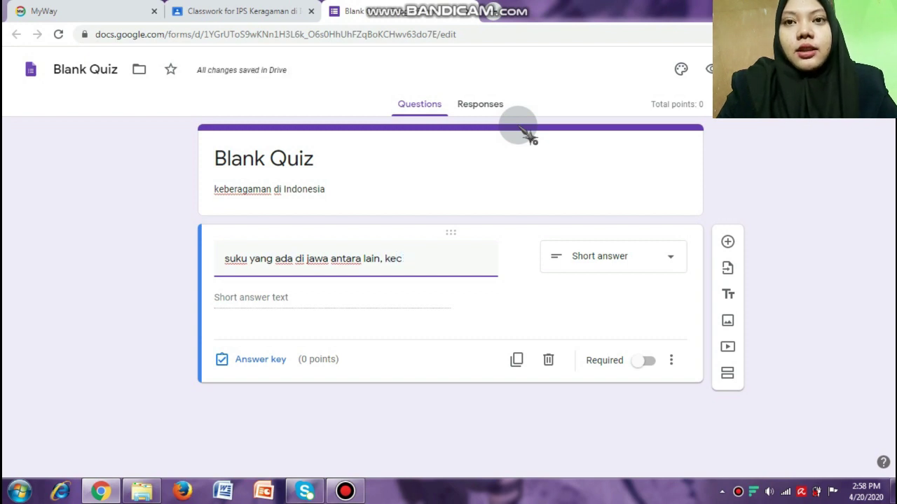
type("i")
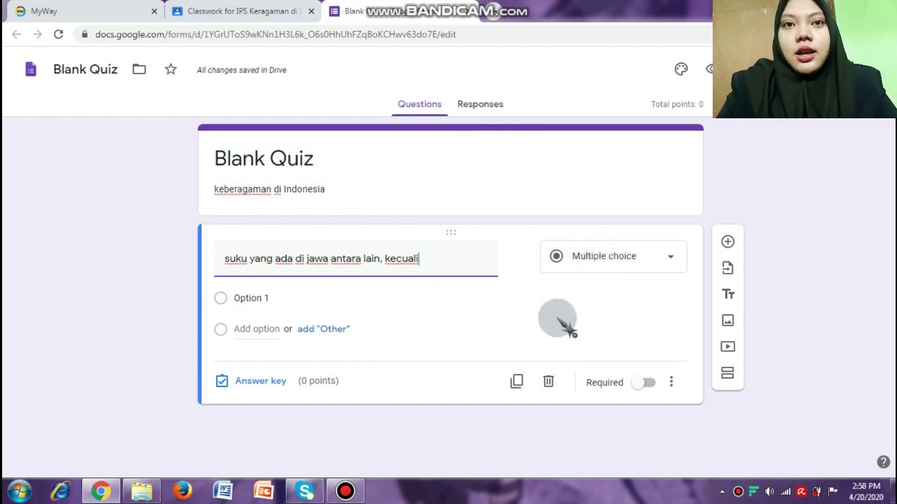
- Try the Time answer type on the question and return it to Multiple choice
left_click(669, 257)
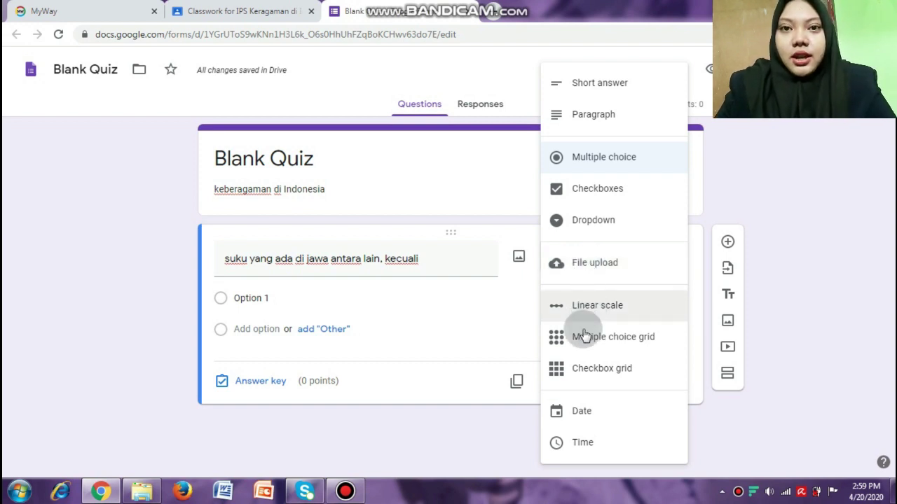
left_click(582, 443)
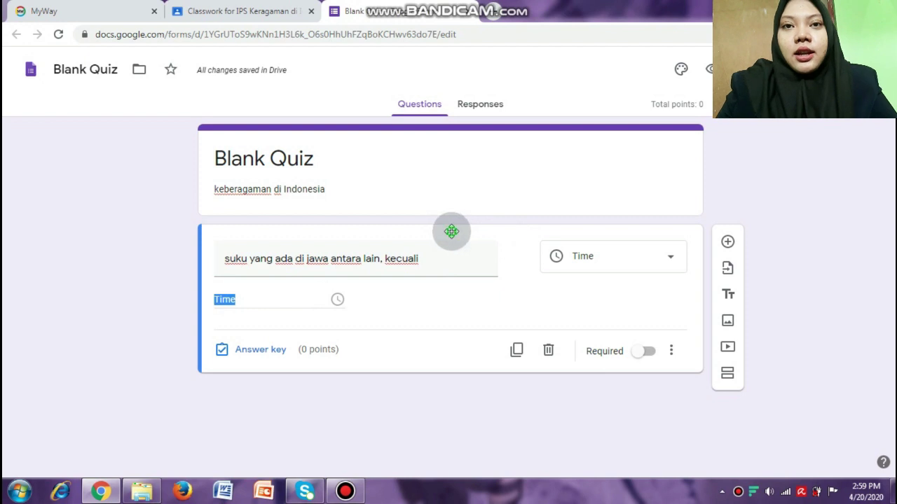
left_click(651, 257)
left_click(621, 156)
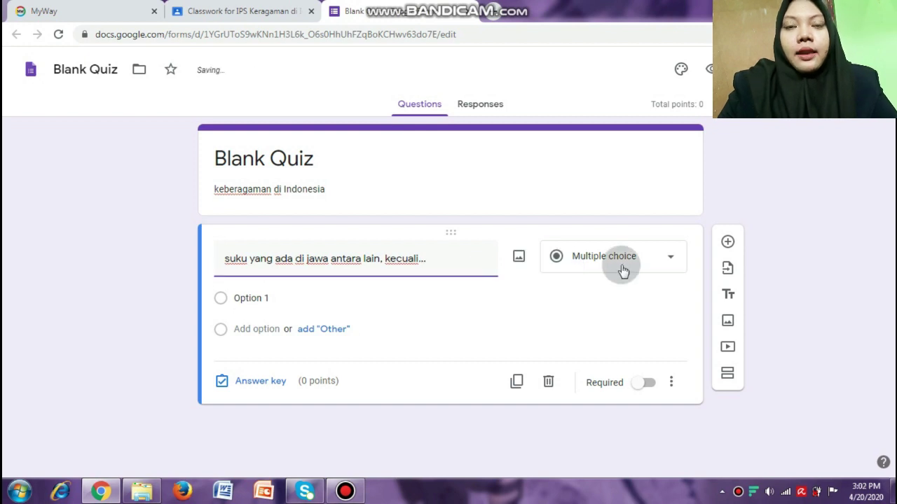
left_click(623, 271)
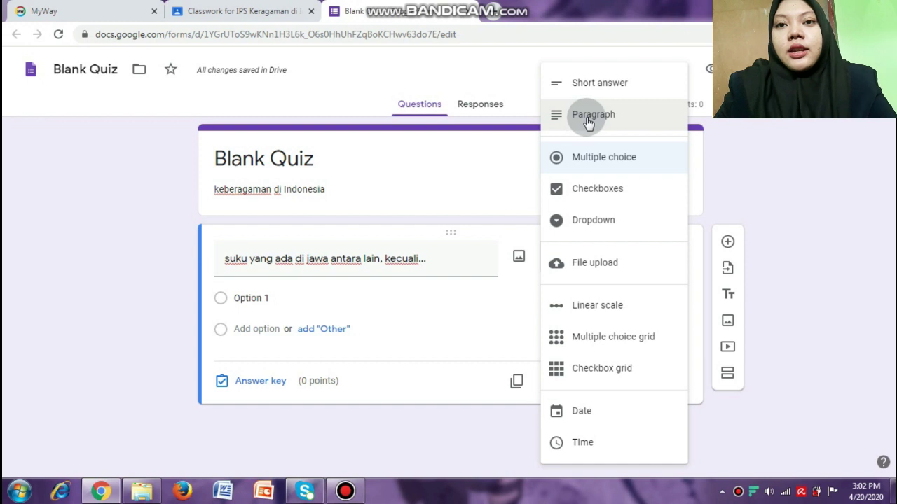
left_click(584, 159)
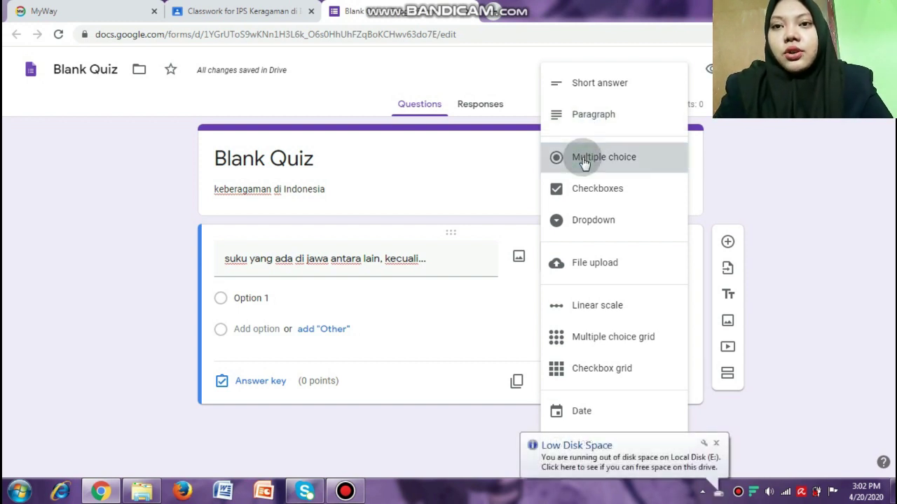
- Enter the answer options "sunda", "bali", "batak" and "madura" for the multiple-choice question about ethnic groups in Java
left_click(254, 298)
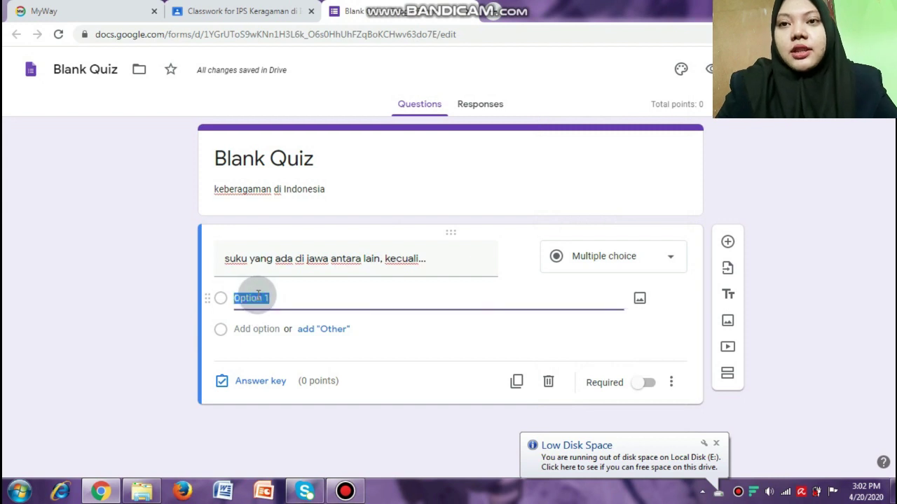
type("sunda")
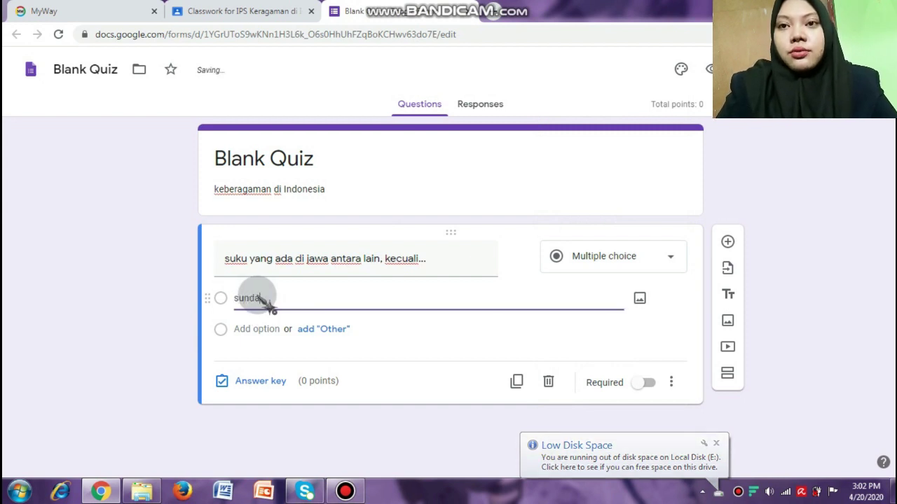
left_click(251, 329)
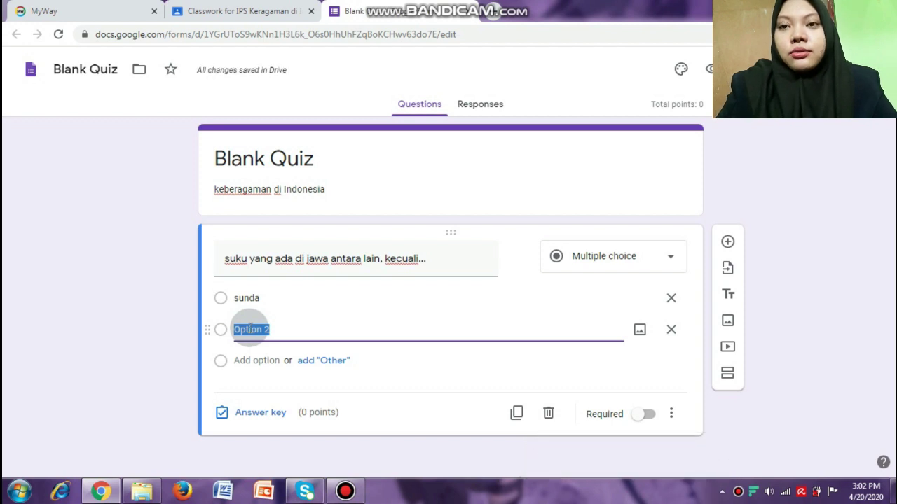
type("Tengger")
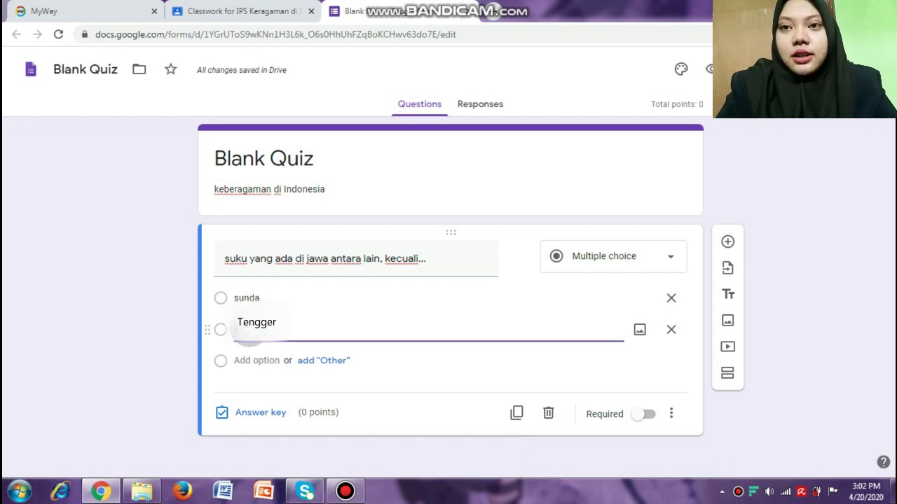
left_click(242, 360)
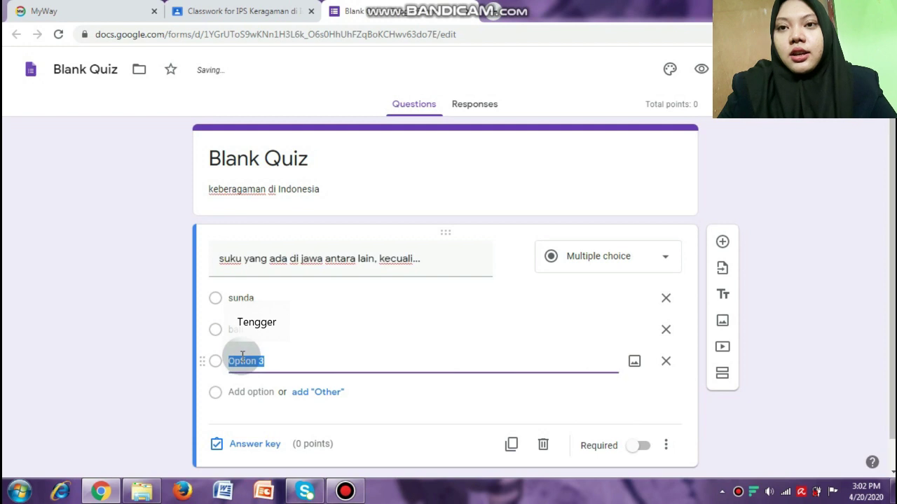
left_click(242, 392)
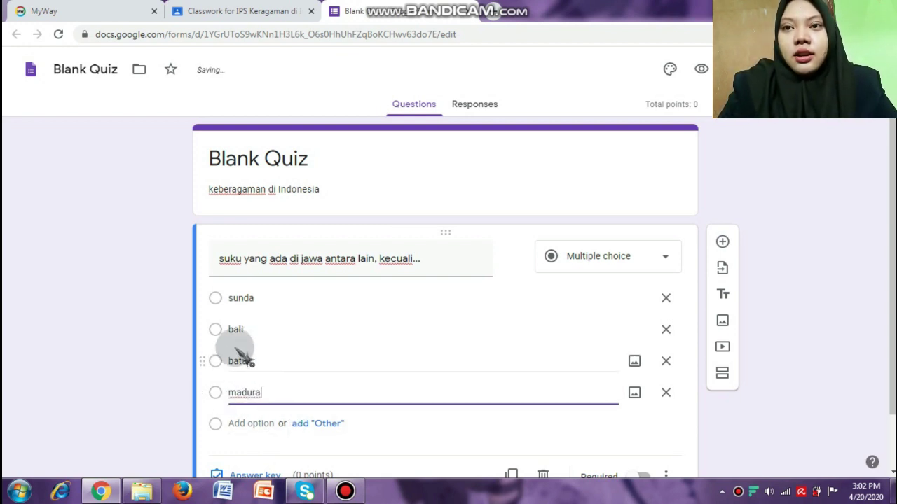
scroll(885, 210, "down", 2)
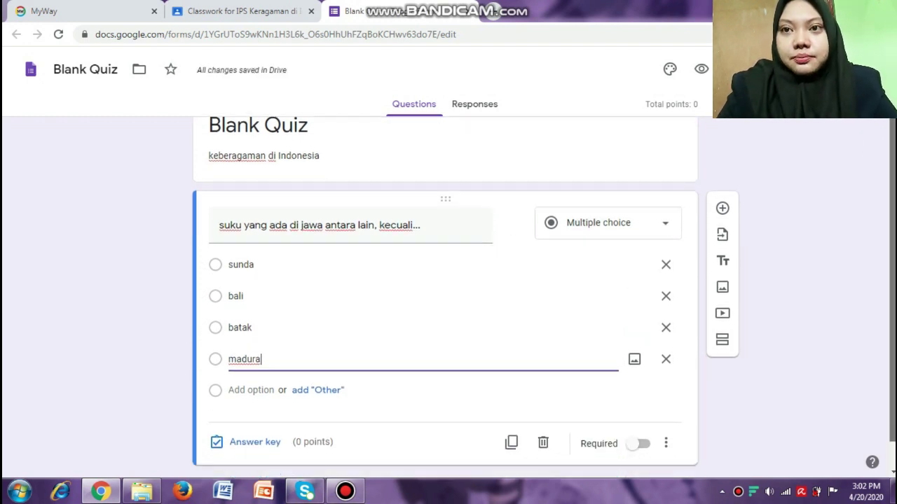
left_click(223, 300)
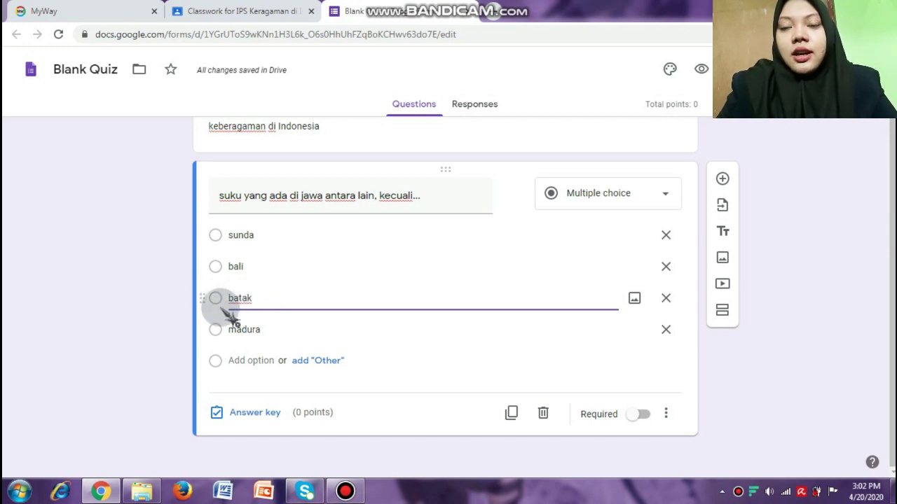
- Mark "batak" as the correct answer in the question's answer key and assign it 10 points
left_click(252, 414)
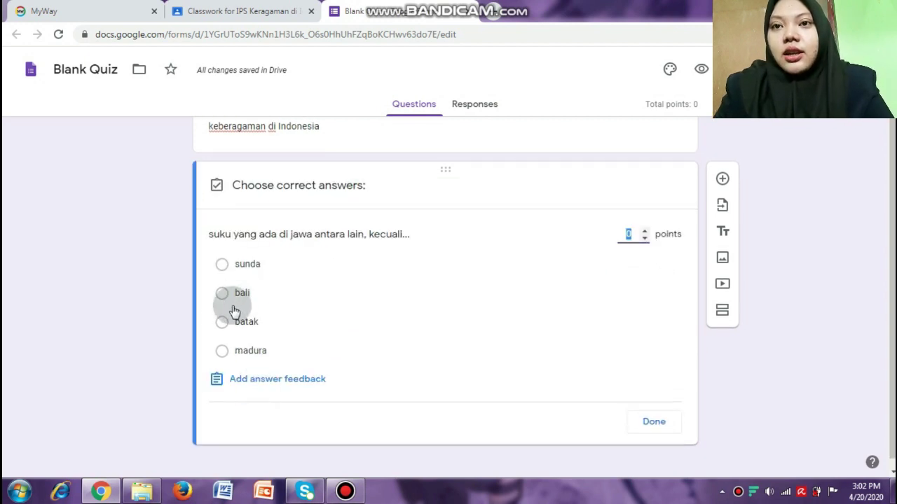
left_click(222, 324)
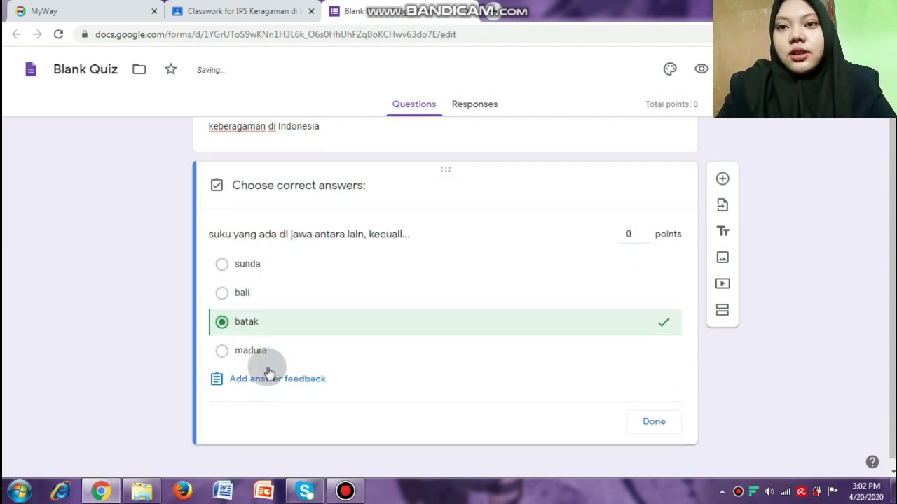
left_click(254, 389)
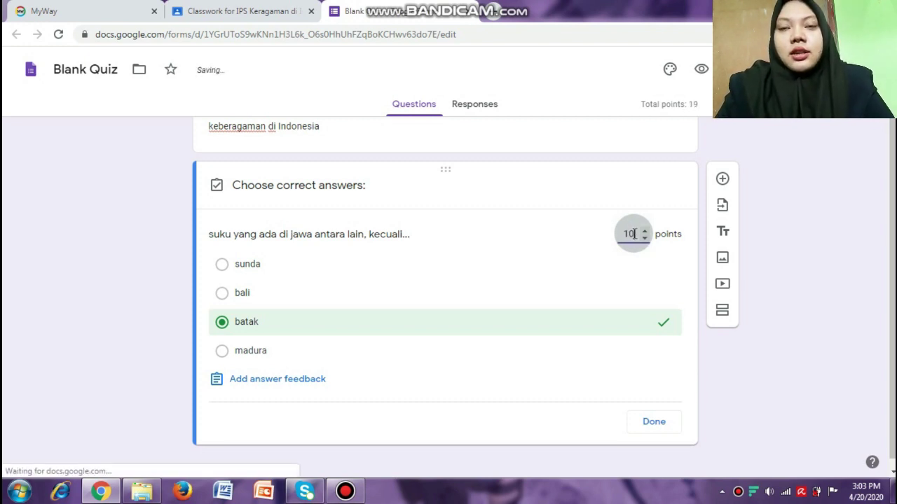
type("0")
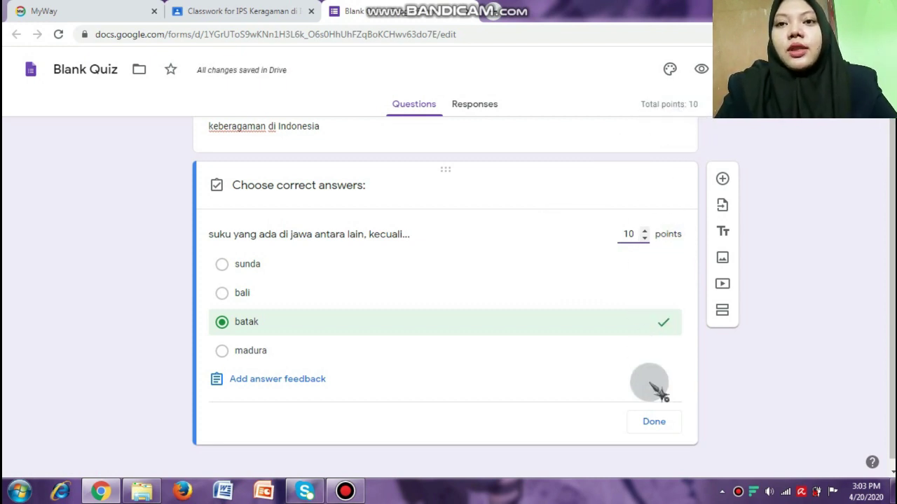
left_click(653, 423)
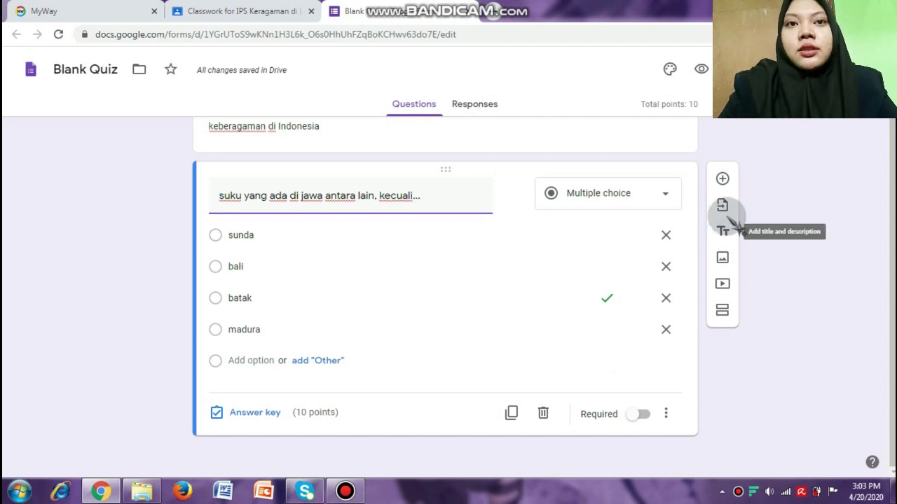
- Add a second, empty multiple-choice question below the first one and review the quiz from its beginning
left_click(724, 184)
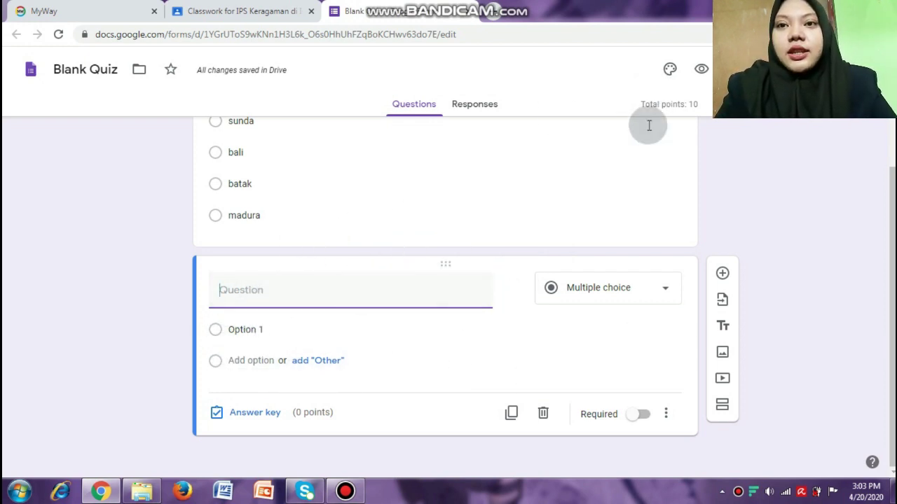
left_click_drag(892, 180, 893, 69)
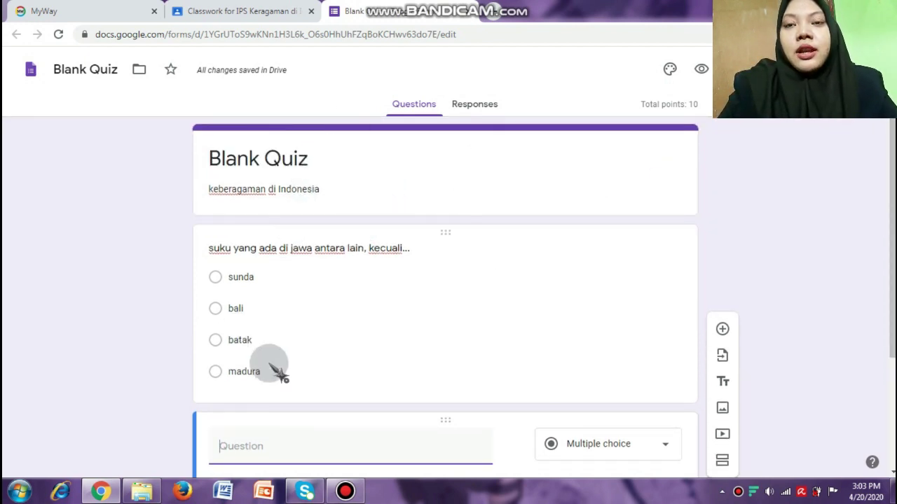
left_click(262, 12)
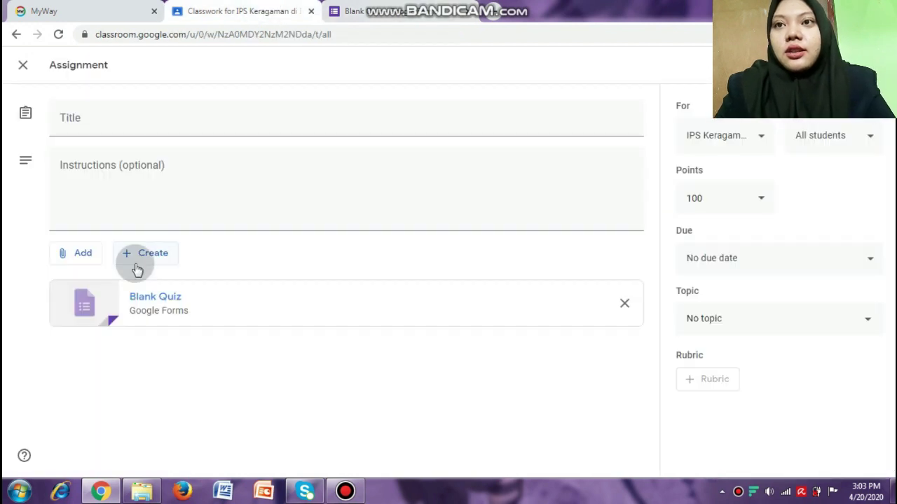
left_click(359, 14)
- Send the quiz by email to the recipient's address, with email address collection enabled and the form included in the email
left_click(784, 68)
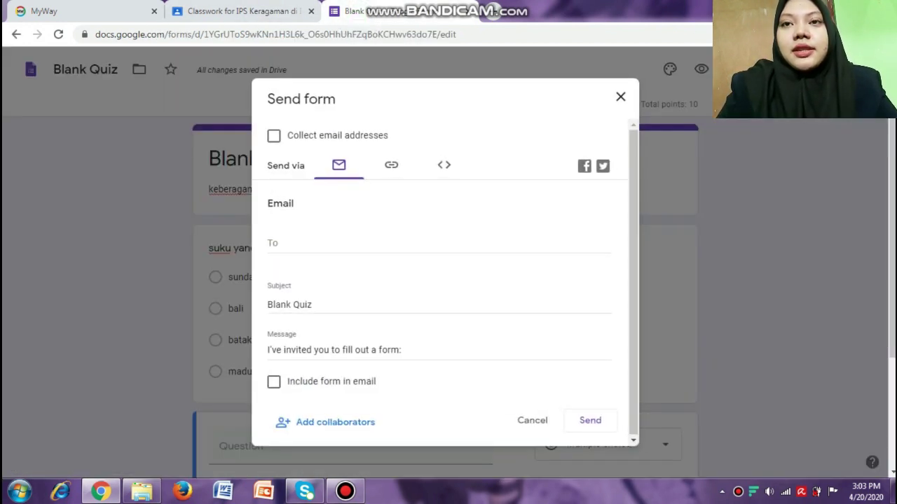
left_click(337, 166)
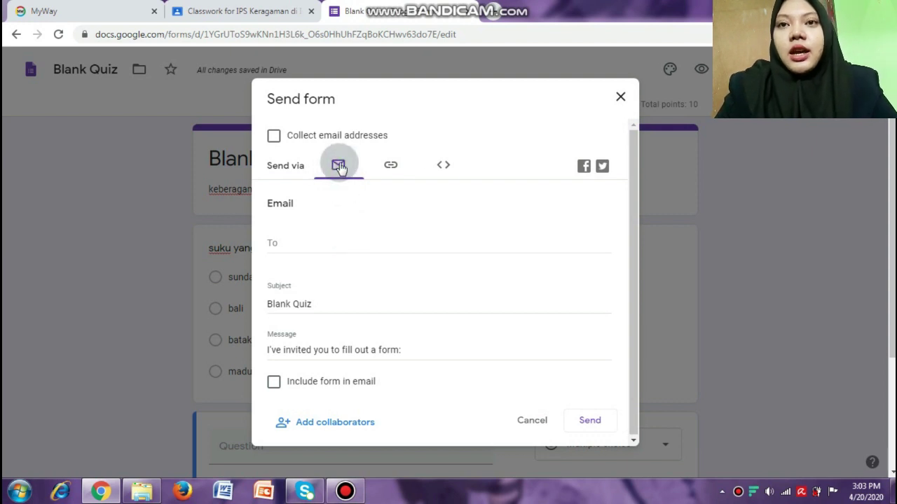
left_click(273, 137)
left_click(275, 240)
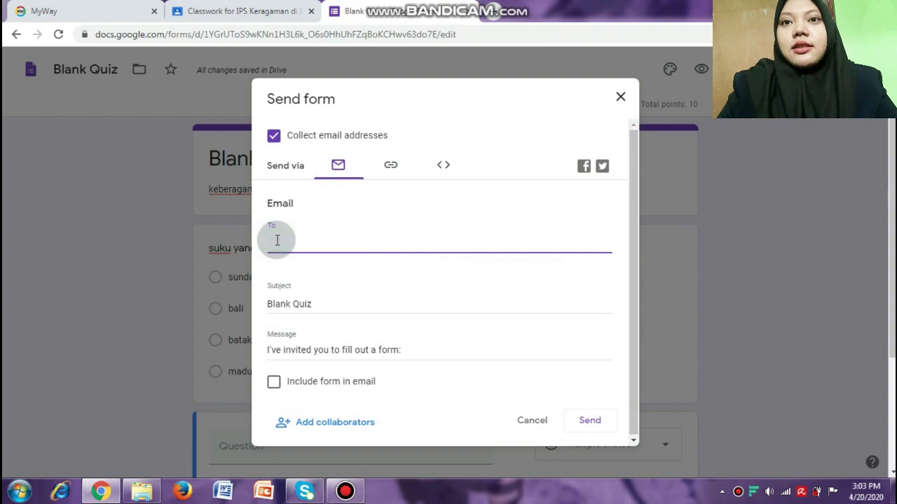
type("wafa")
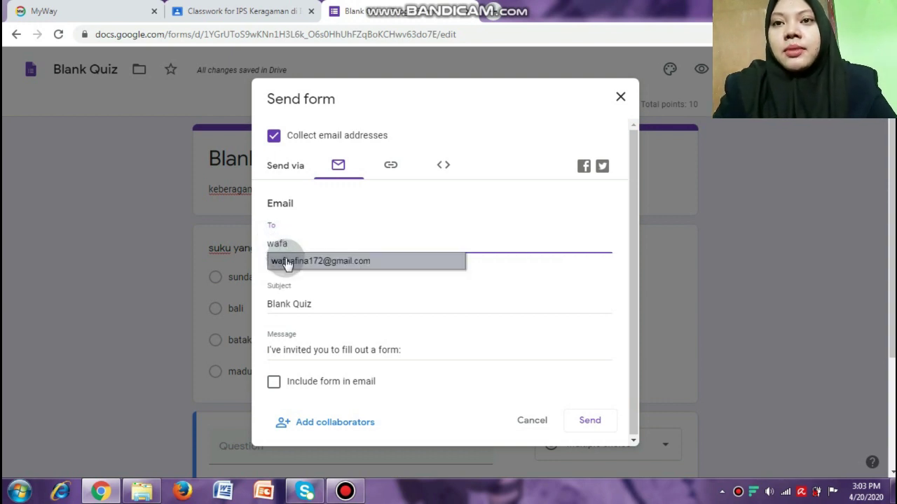
left_click(290, 260)
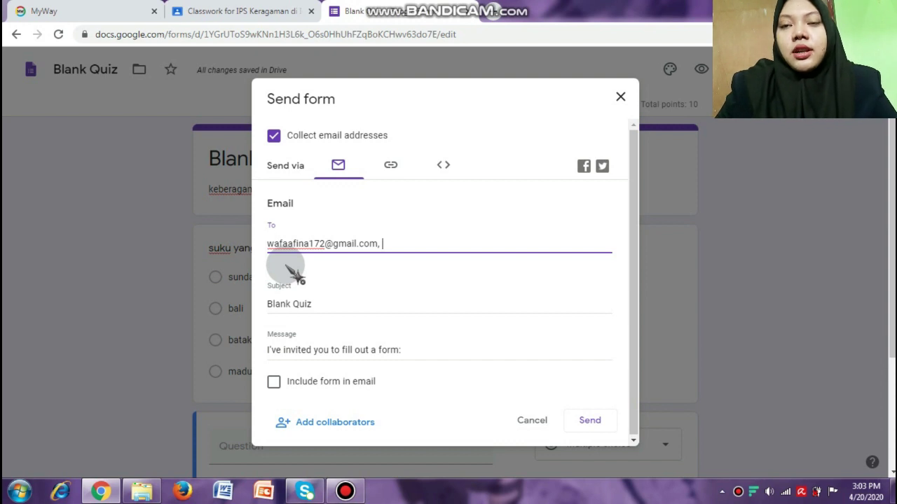
left_click(273, 385)
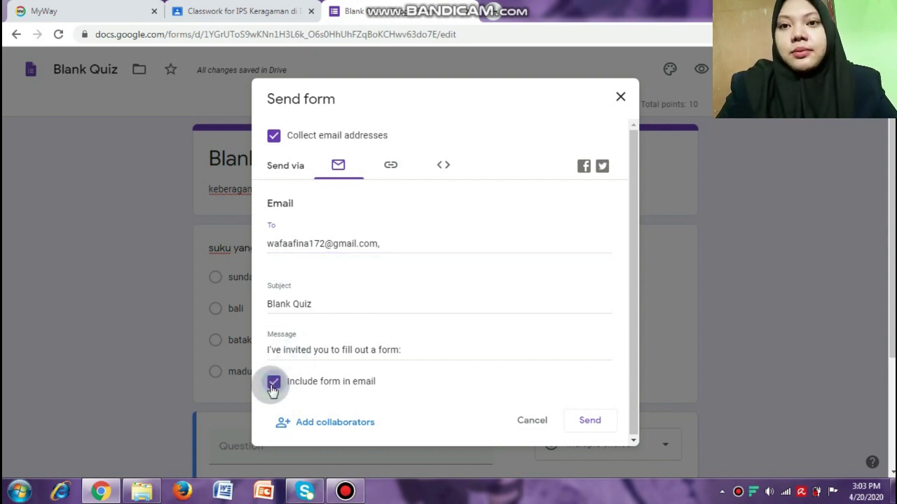
left_click(595, 426)
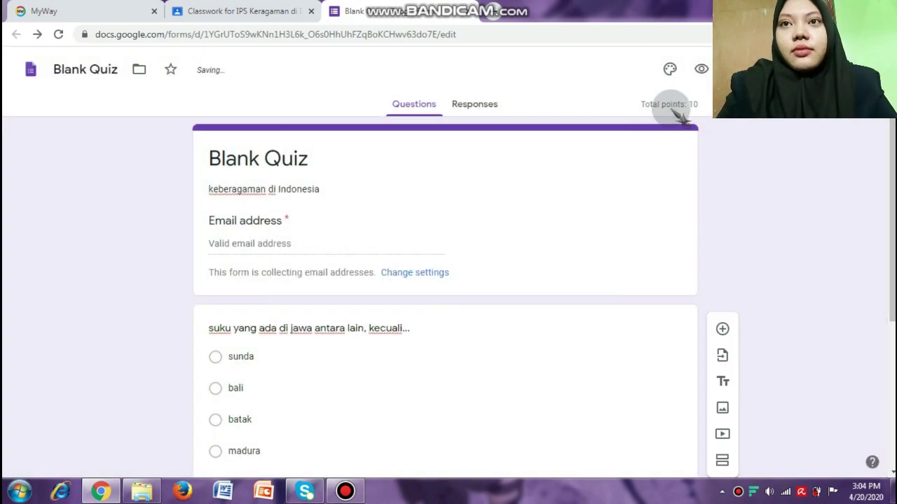
- Reopen the attached Blank Quiz from the Classroom assignment, check its responses, and close the duplicate form
left_click(259, 17)
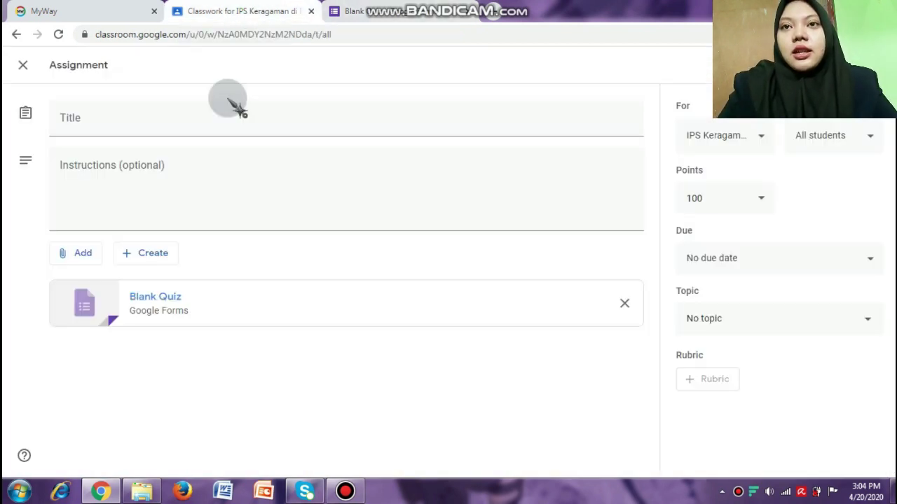
left_click(166, 302)
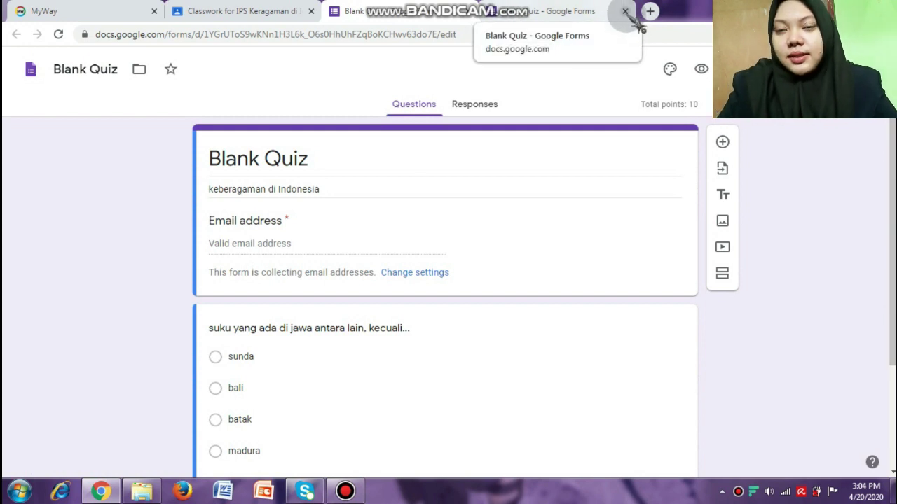
left_click(469, 109)
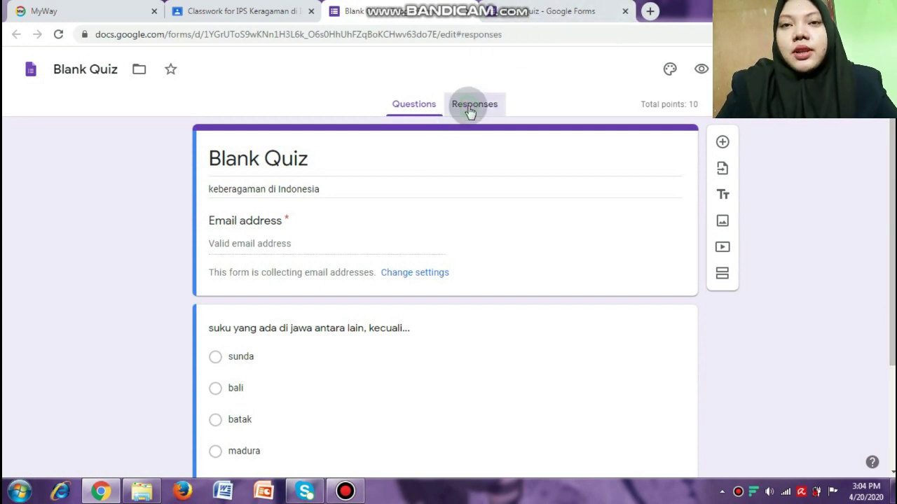
left_click(411, 109)
left_click(473, 106)
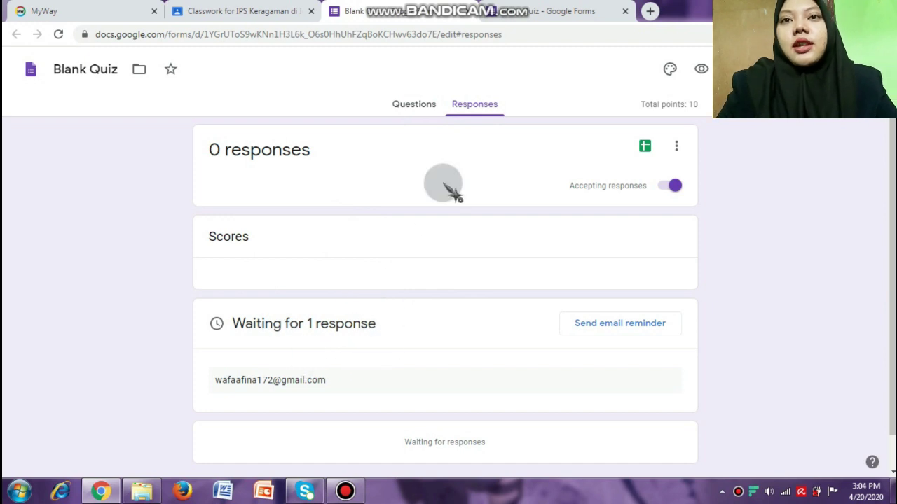
left_click(525, 11)
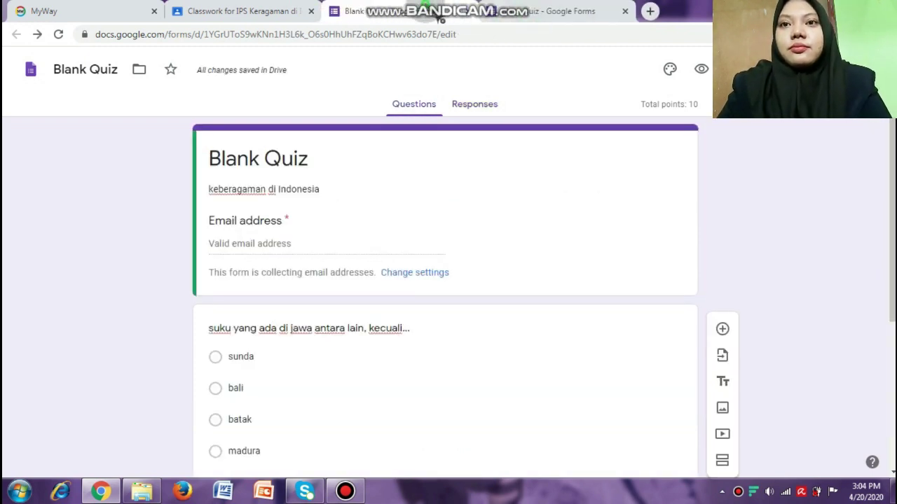
left_click(532, 12)
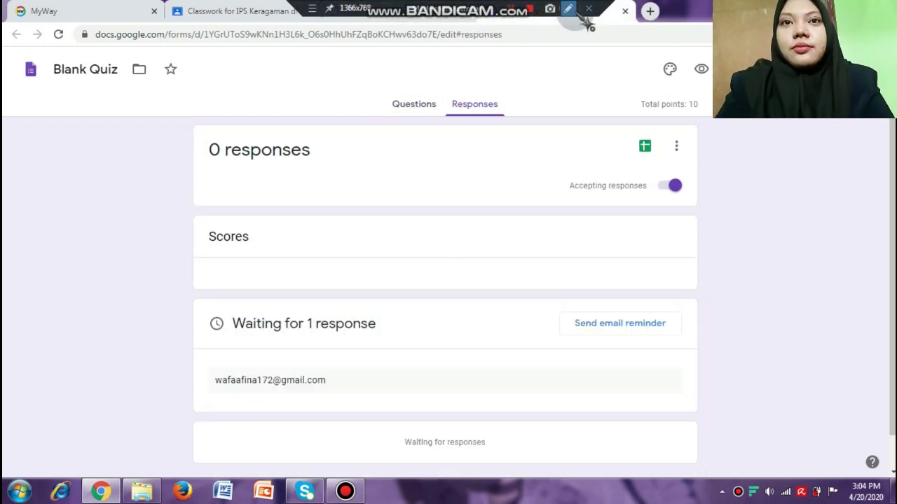
left_click(625, 12)
- Give the Classroom quiz assignment the title "IPS" and the instructions "Keberagaman di Indonesia"
left_click(265, 13)
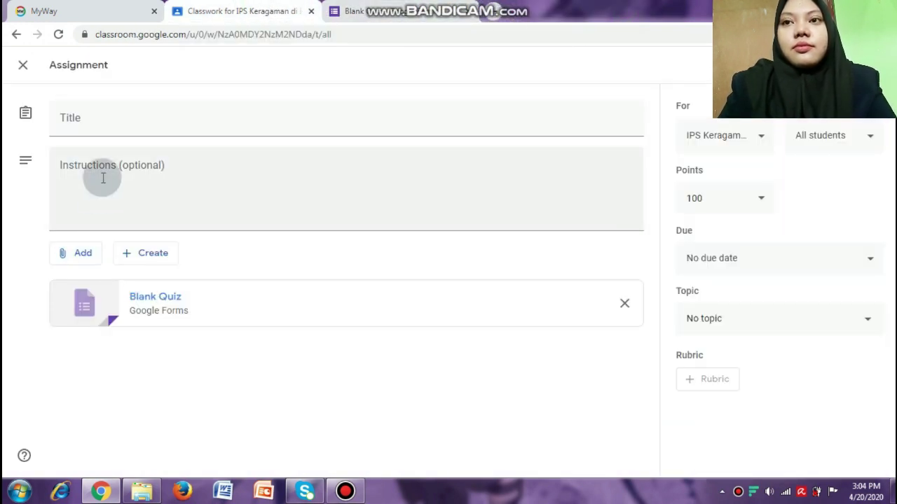
left_click(175, 124)
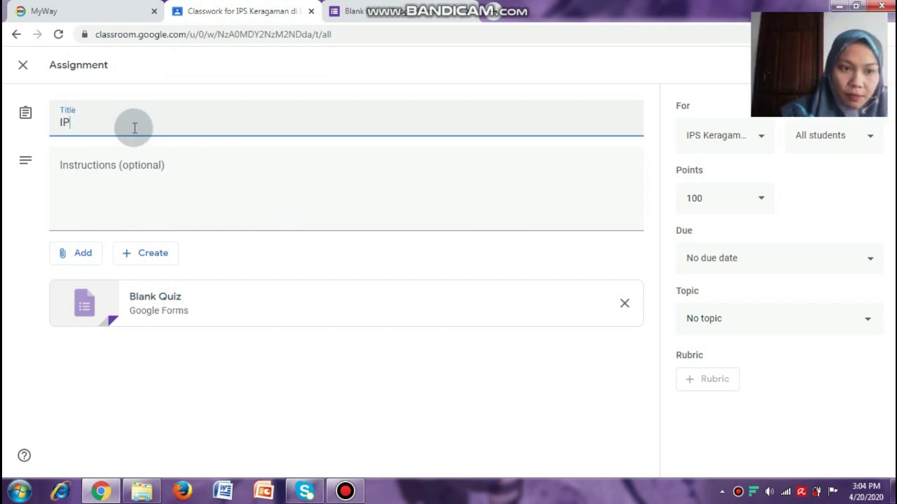
left_click(115, 170)
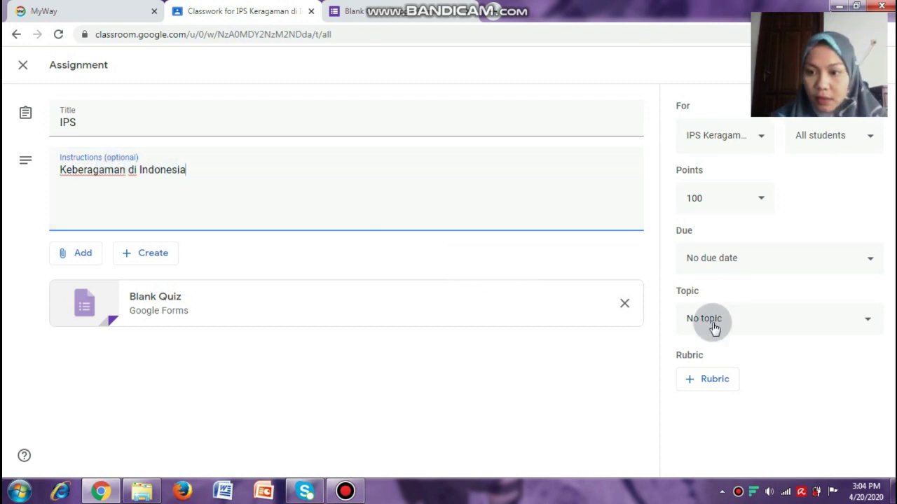
- Set the quiz assignment's due date to Apr 22, 2020 and its due time to 10:00 AM
left_click(733, 260)
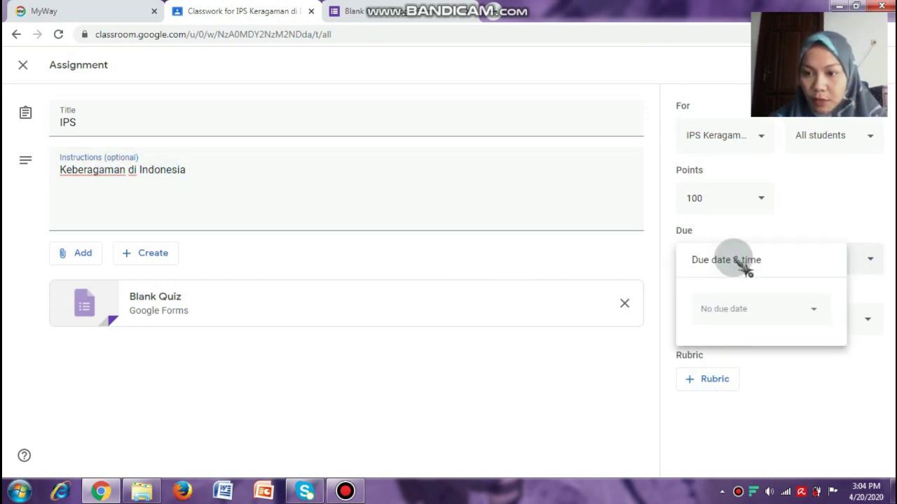
left_click(723, 312)
left_click(765, 432)
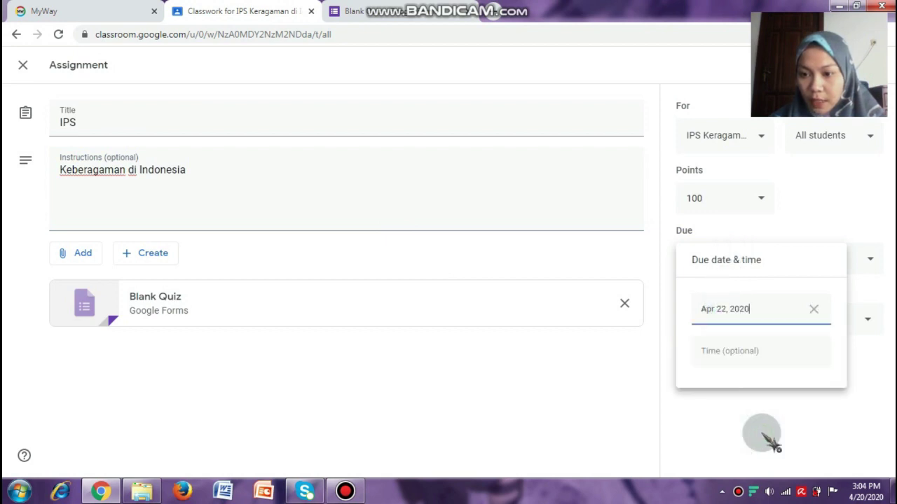
left_click(733, 354)
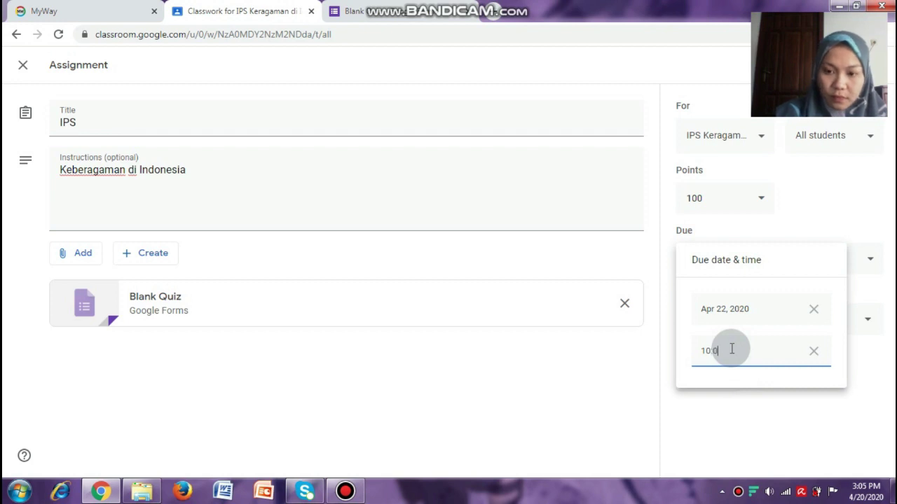
type("10:00 AM")
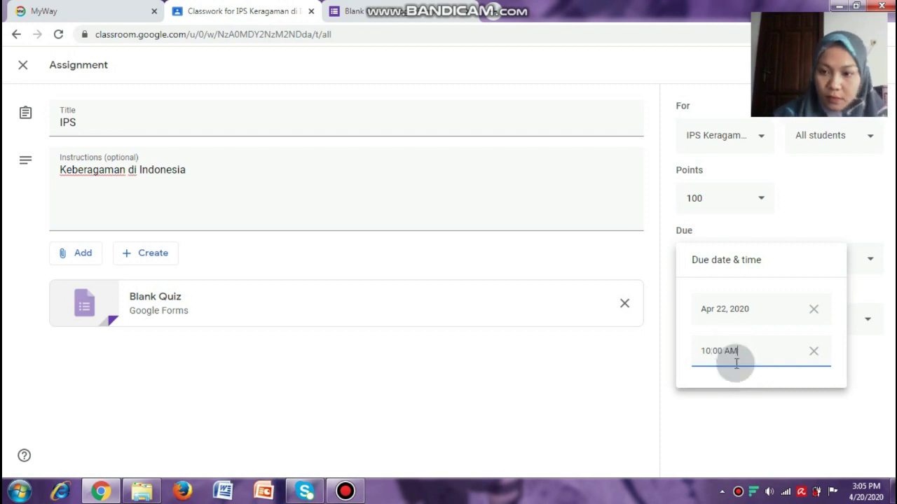
left_click(741, 449)
- File the quiz assignment under the existing topic "Keberagaman di Indonesia" and assign it to the class
left_click(739, 320)
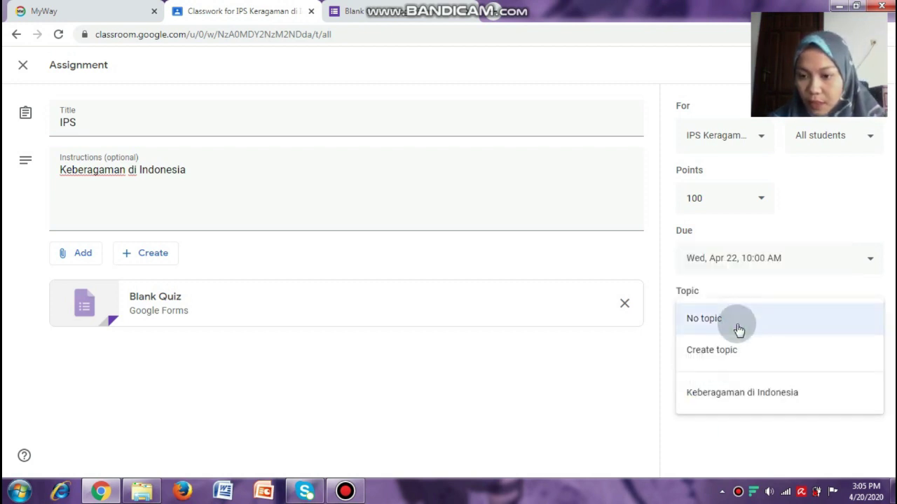
left_click(726, 395)
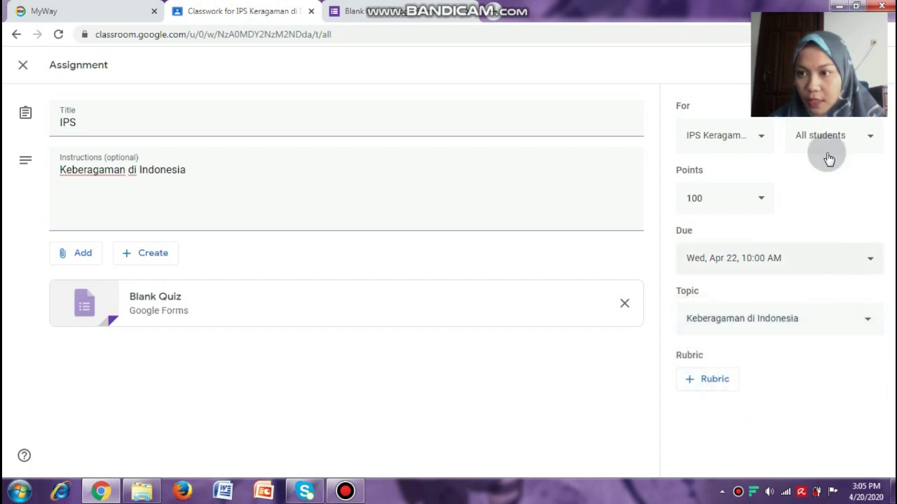
left_click(830, 65)
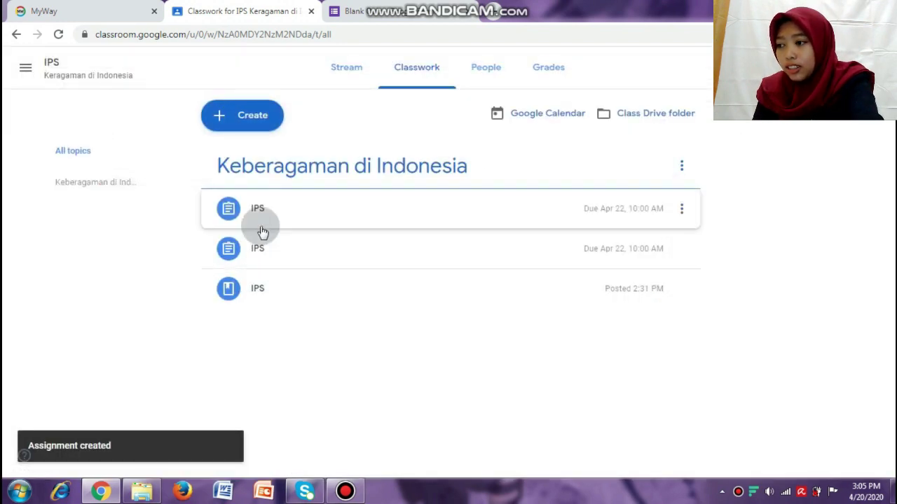
- Create a multiple-choice classwork question reading "Suku yang ada di jawa antara lain, kecuali..."
left_click(250, 123)
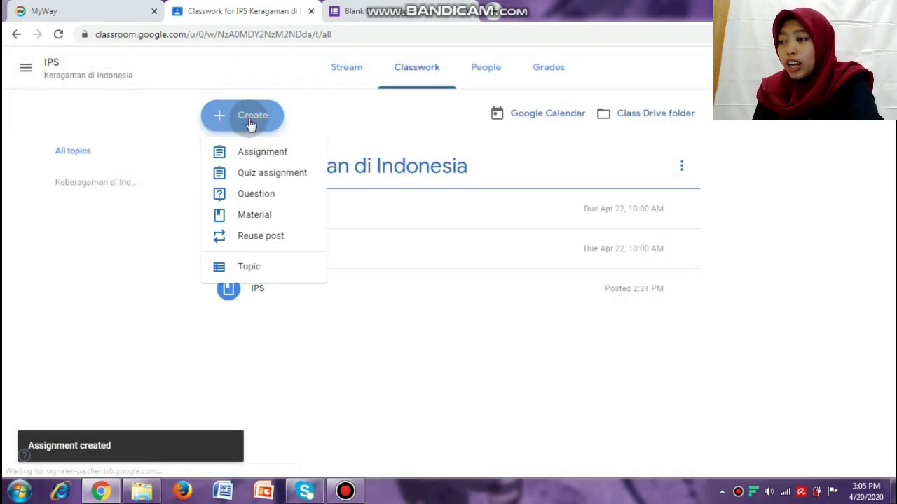
left_click(241, 202)
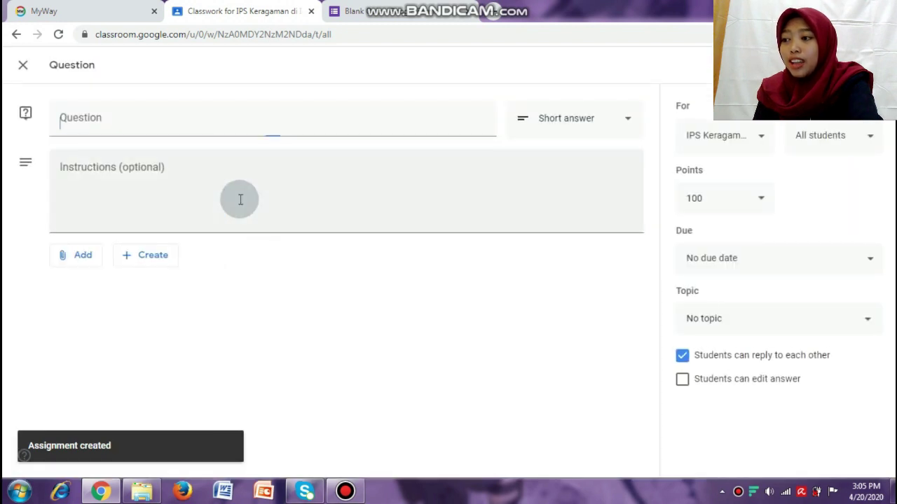
left_click(582, 125)
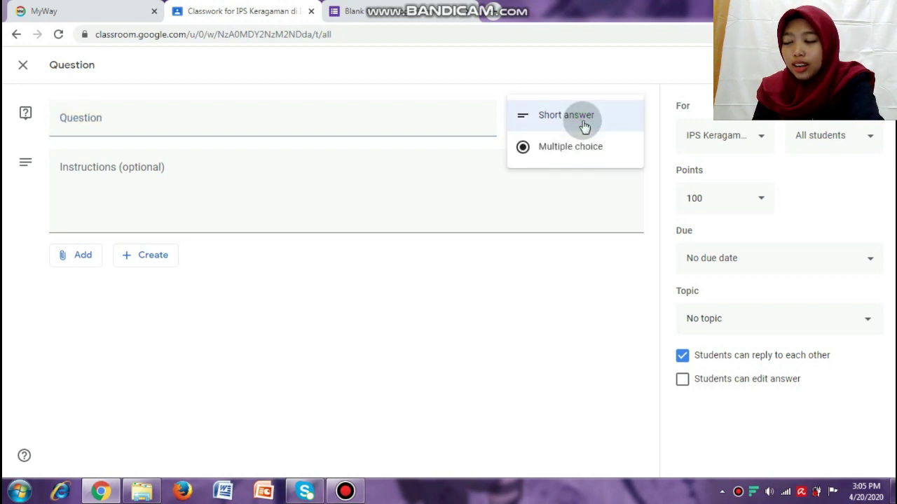
left_click(480, 145)
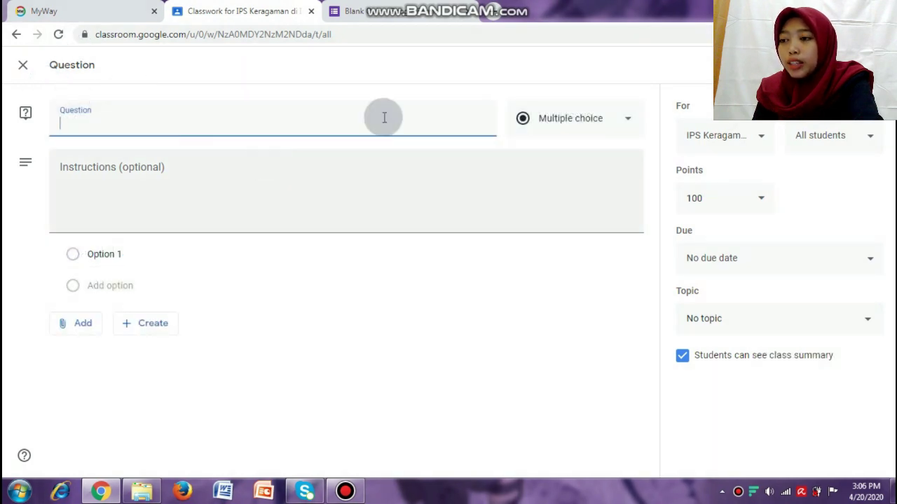
left_click(550, 119)
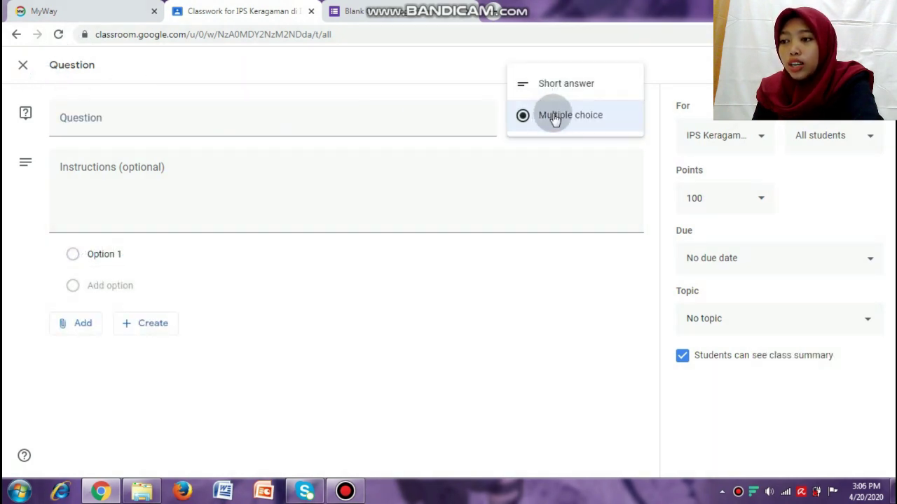
left_click(348, 132)
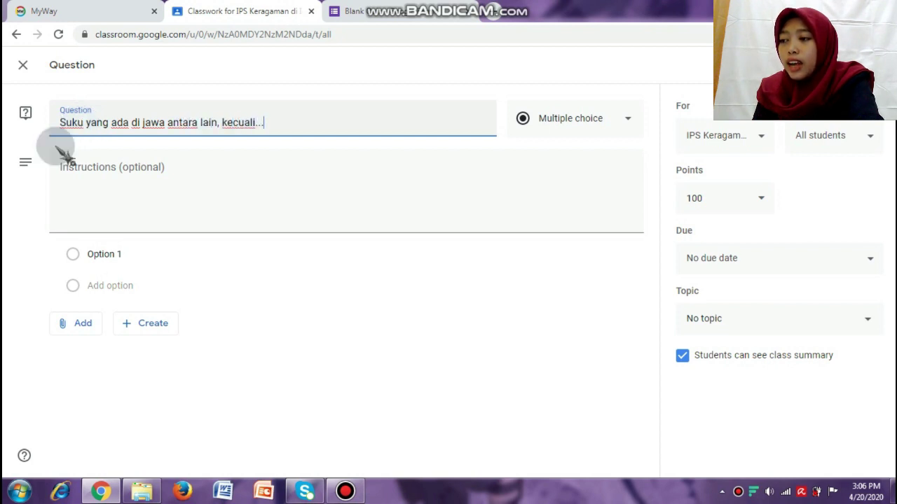
left_click(66, 168)
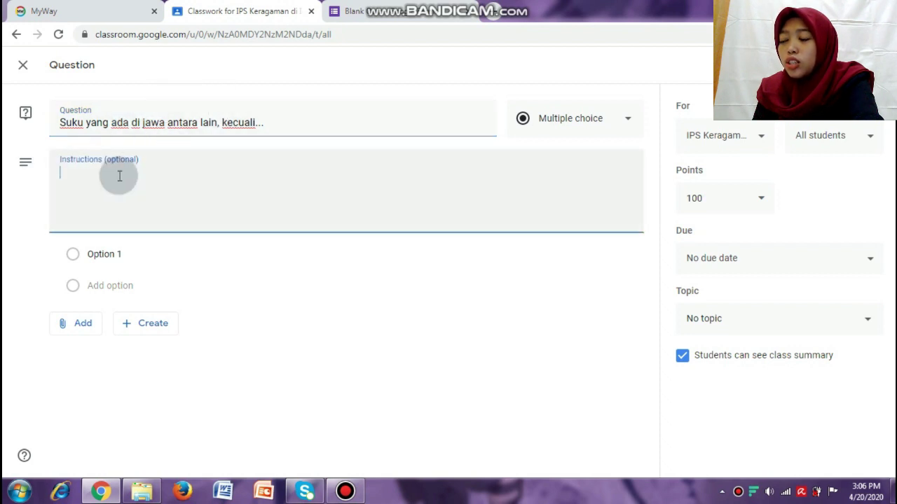
- Enter the question's four answer options: Sunda, Bali, Batak and Madura
left_click(94, 255)
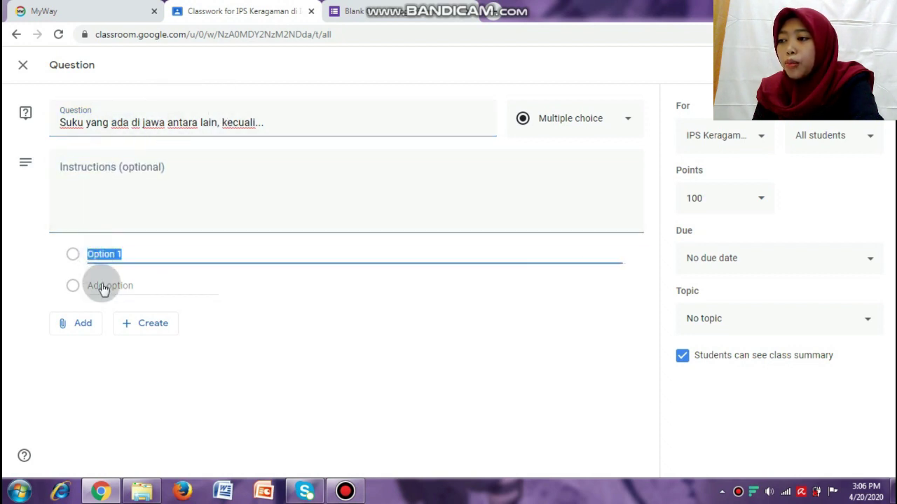
left_click(103, 287)
left_click(105, 256)
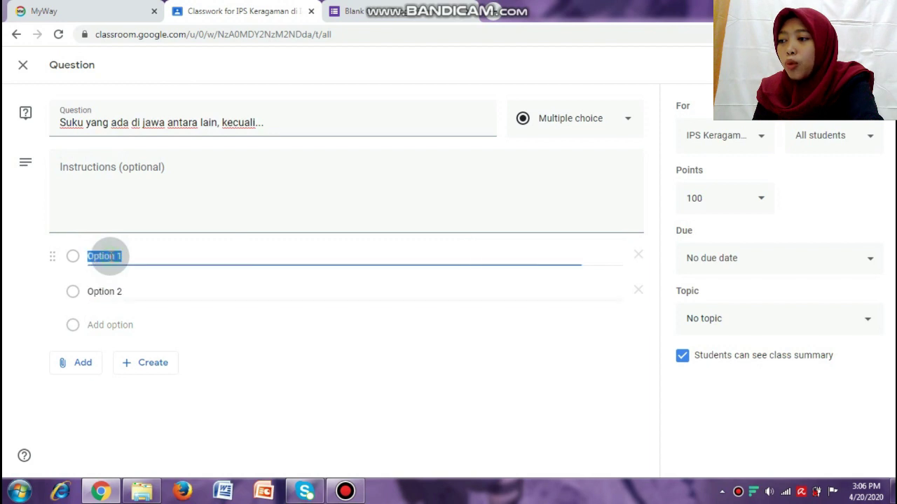
type("Sunda")
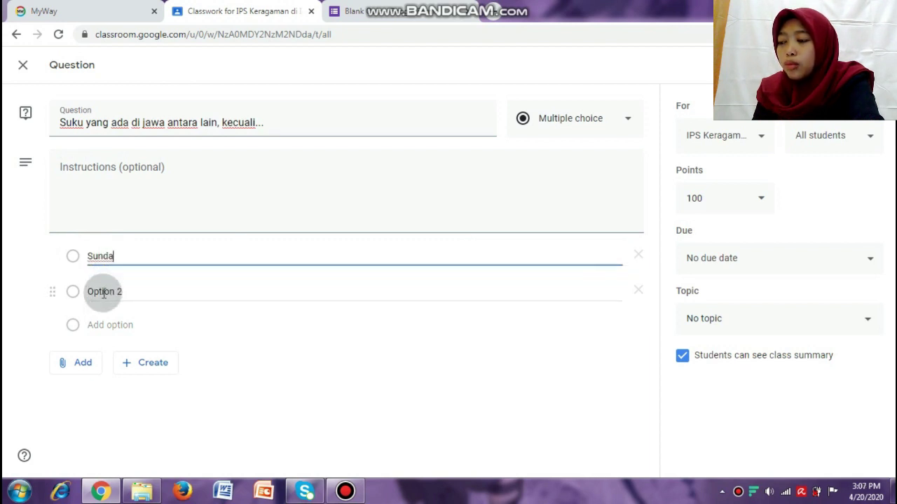
left_click(104, 292)
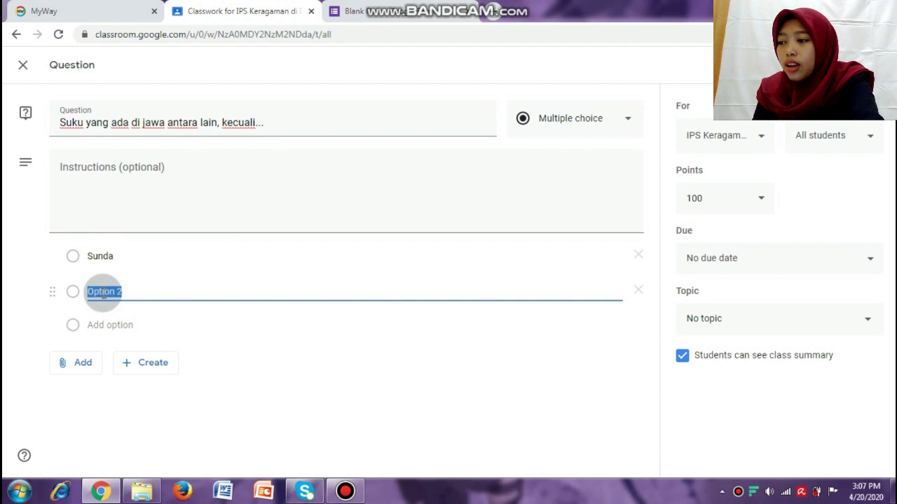
type("Tengger")
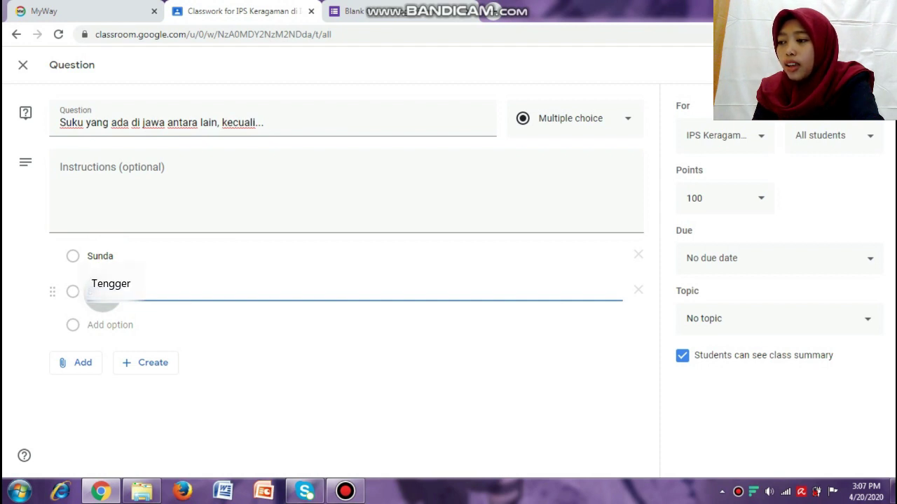
left_click(98, 325)
type("Batak")
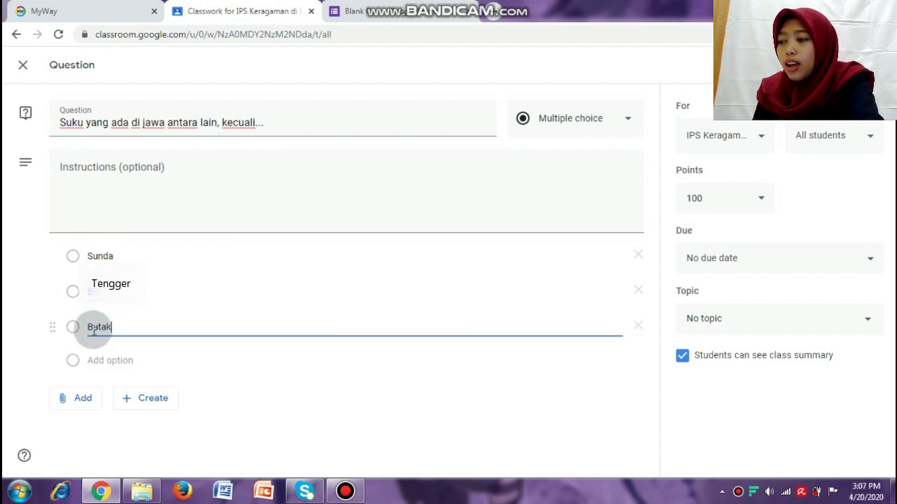
left_click(91, 360)
type("M")
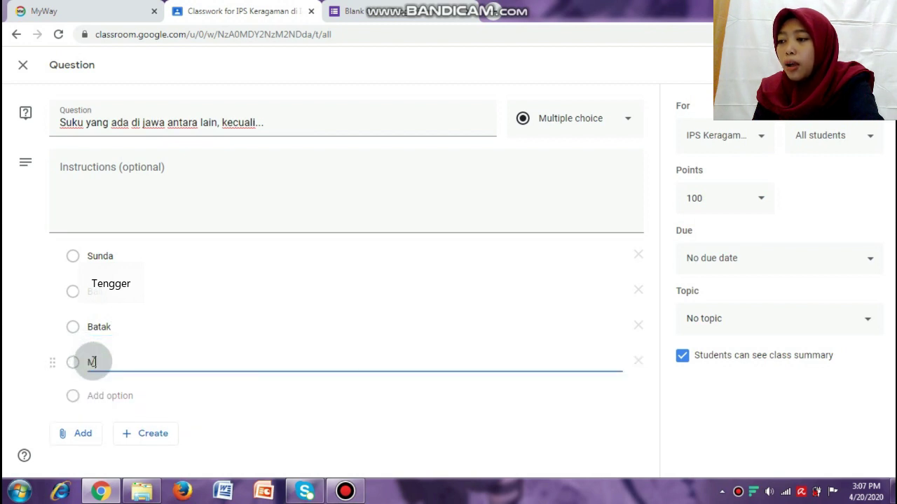
type("adura")
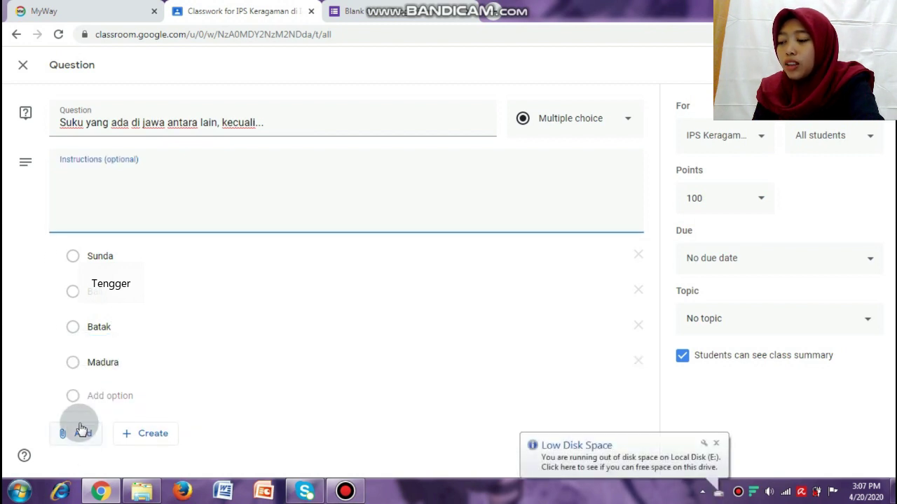
- Attach the local file Pilihan Ganda.docx to the question and post the question to the class
left_click(77, 434)
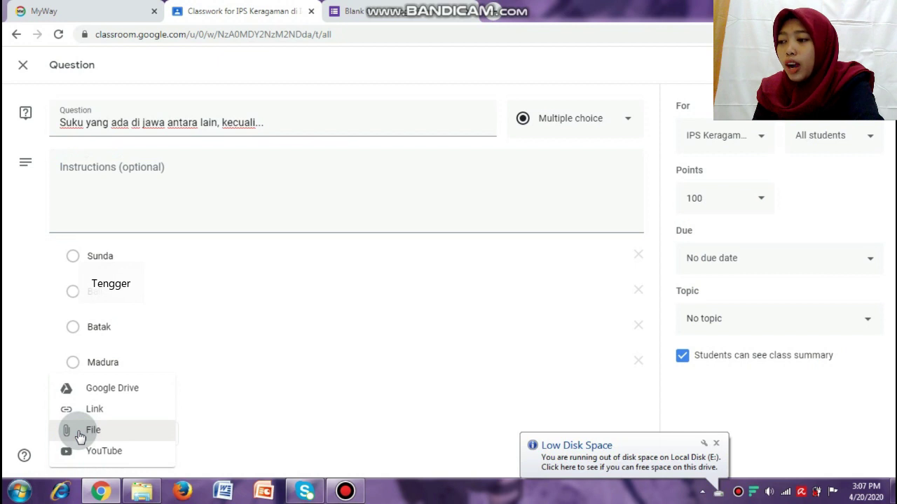
left_click(80, 434)
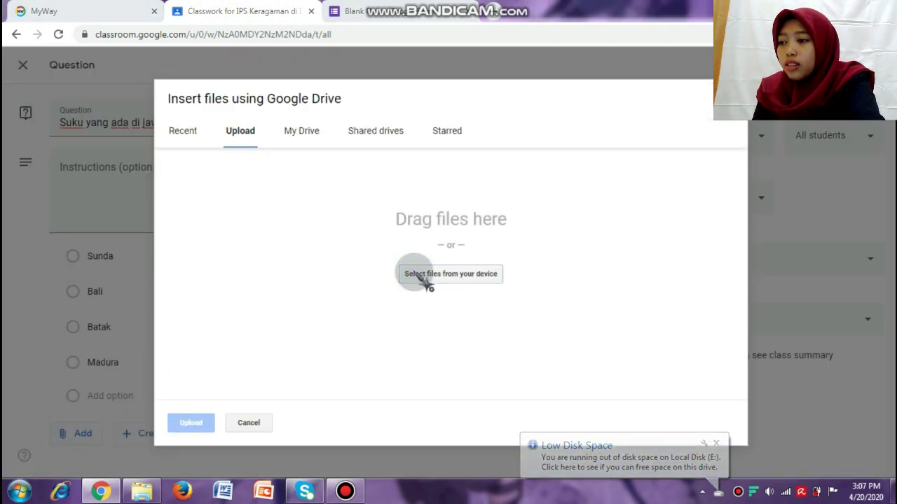
left_click(420, 277)
left_click_drag(401, 132, 410, 203)
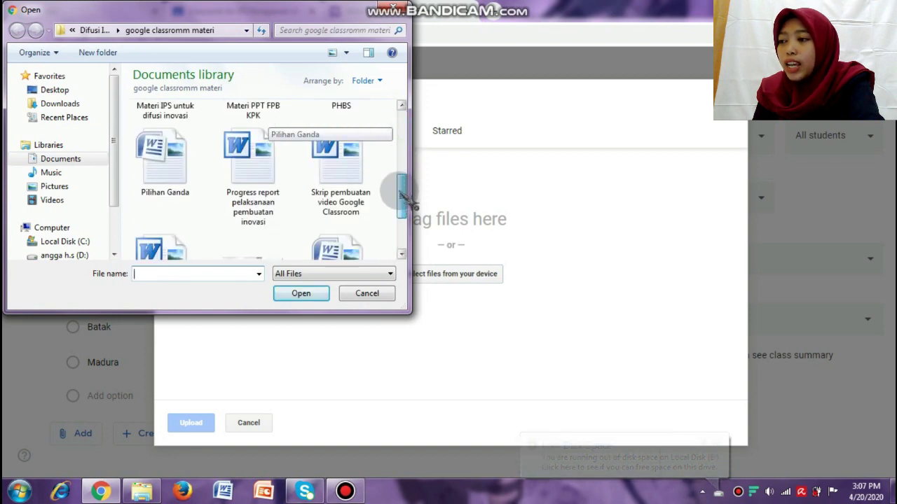
left_click(165, 161)
left_click(300, 292)
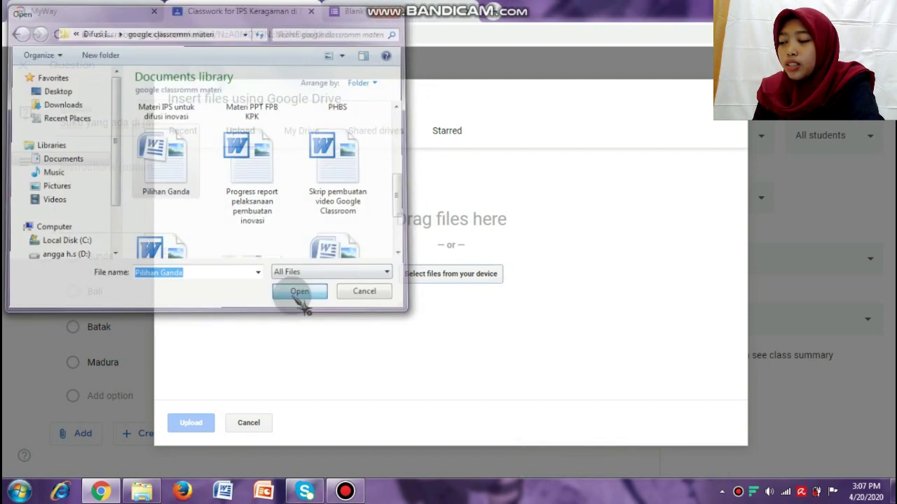
left_click(188, 423)
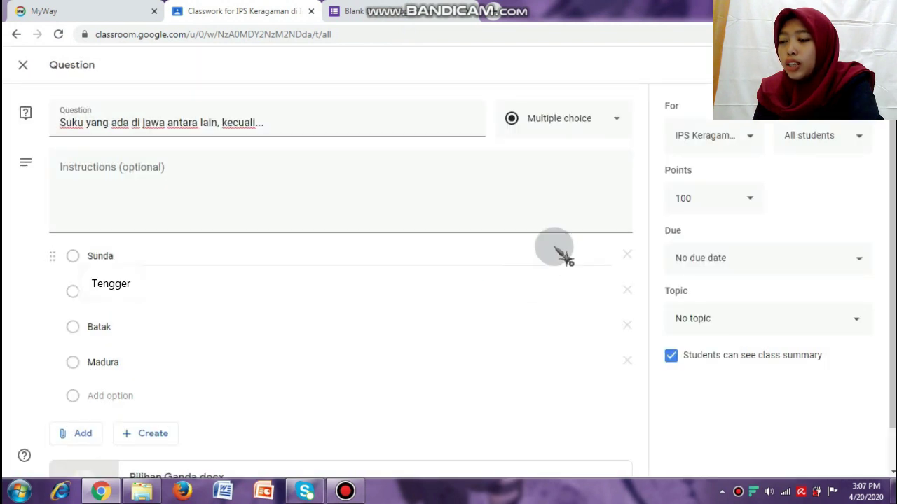
left_click(824, 65)
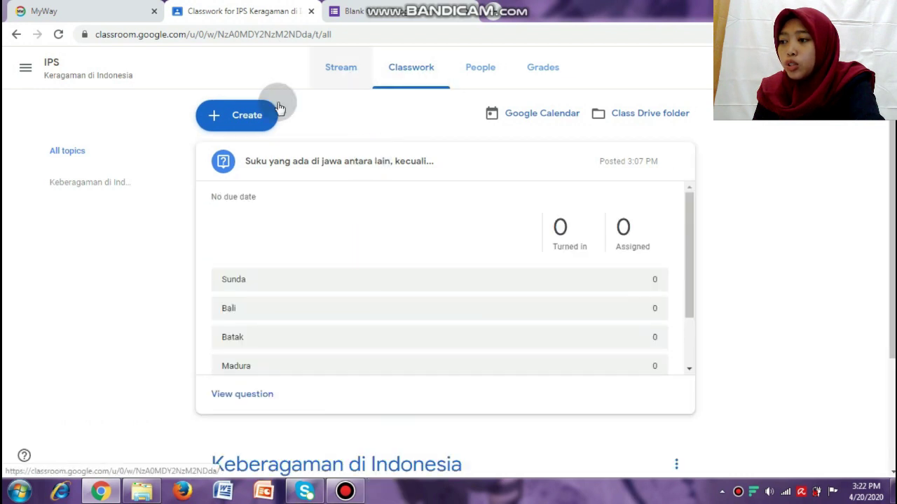
- Reuse the Materi post from the IPA class, creating new copies of all its attachments
left_click(264, 115)
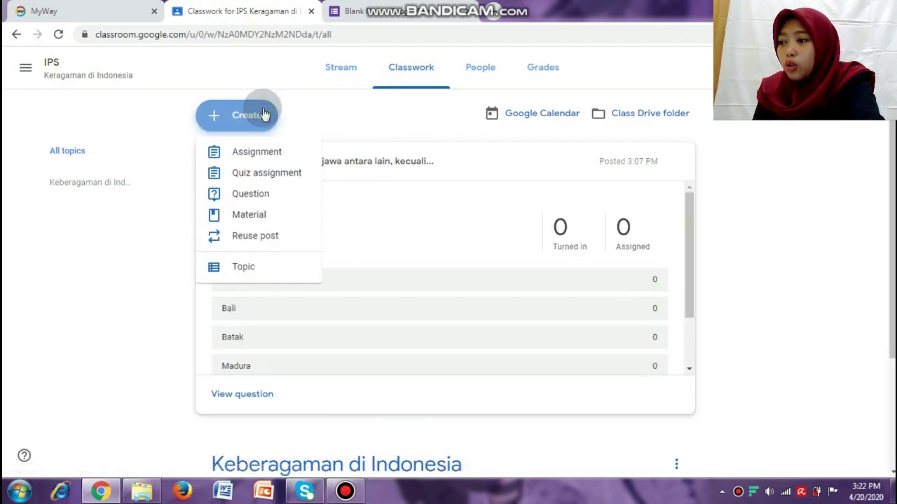
left_click(233, 246)
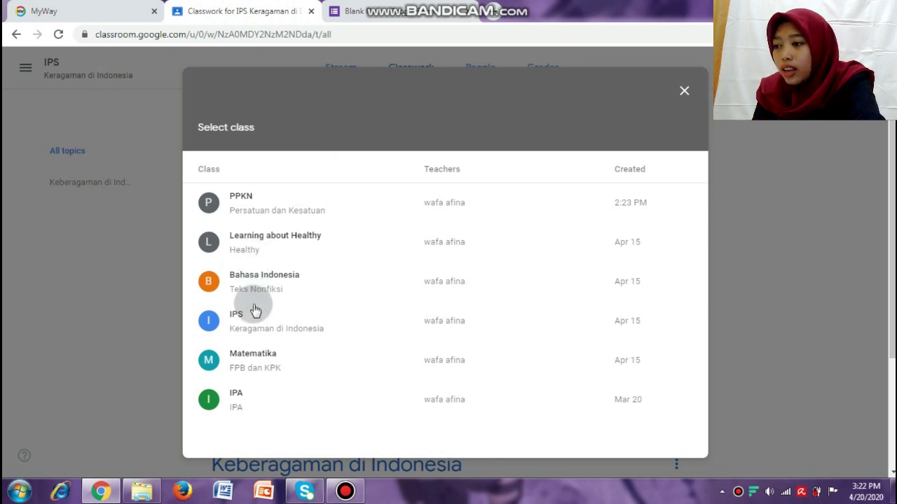
left_click(239, 404)
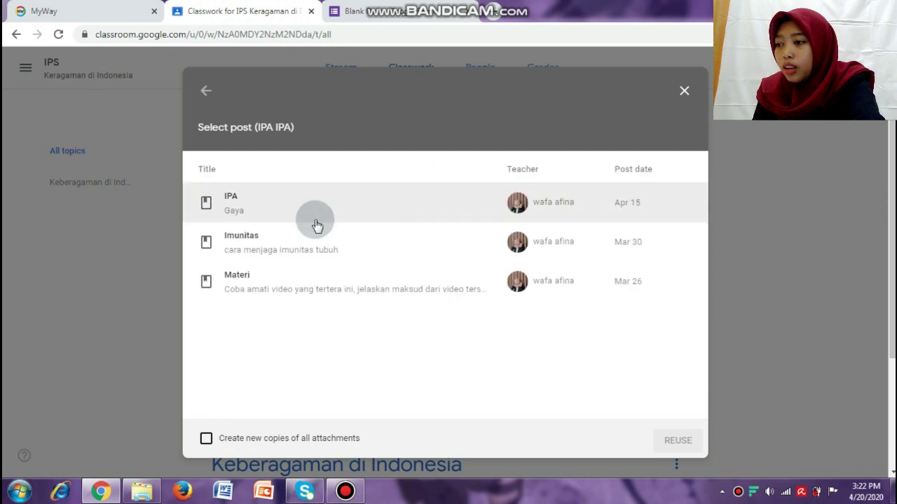
left_click(264, 288)
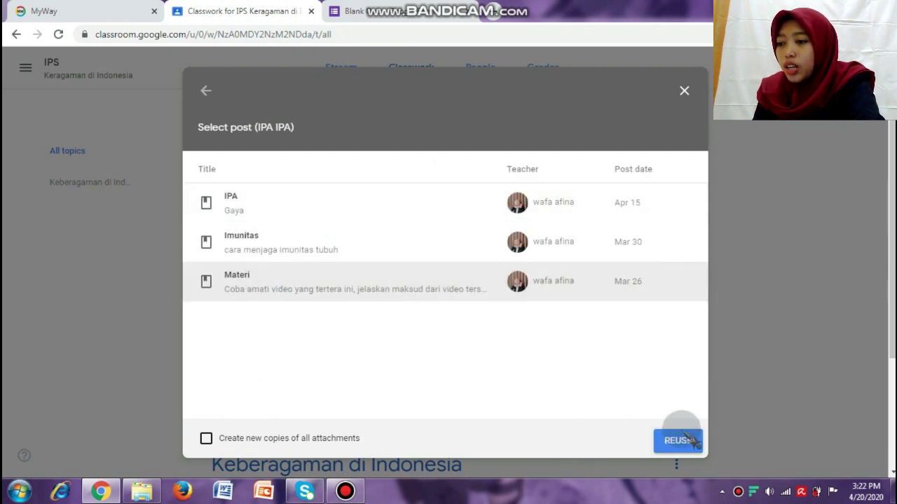
left_click(330, 440)
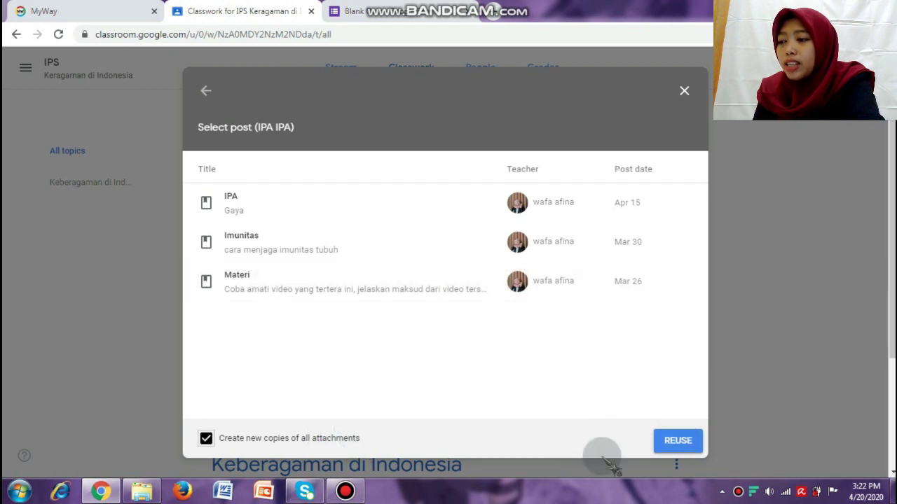
left_click(674, 442)
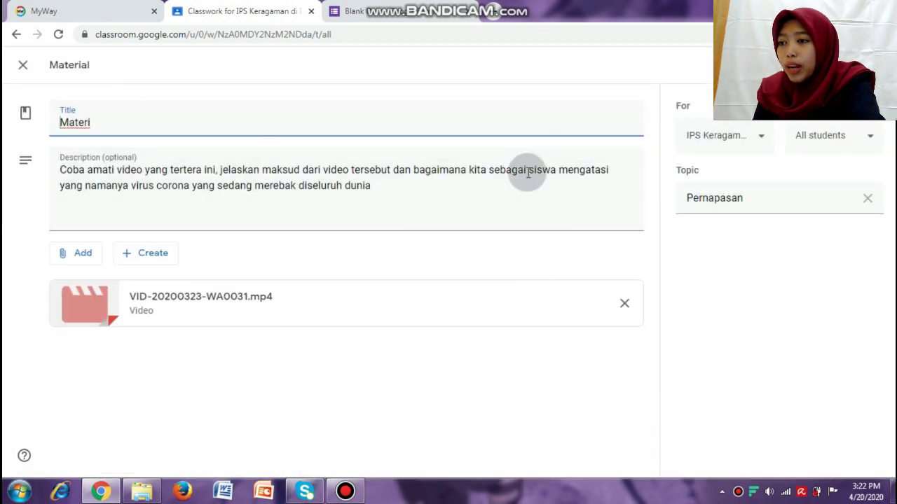
- Post the reused material to all students of the IPS class and check its entry under the Pernapasan topic
left_click(741, 145)
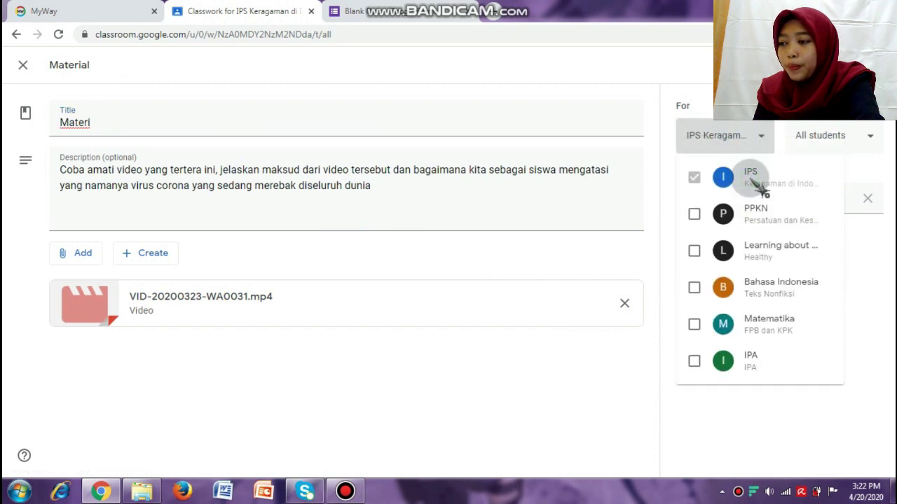
left_click(745, 150)
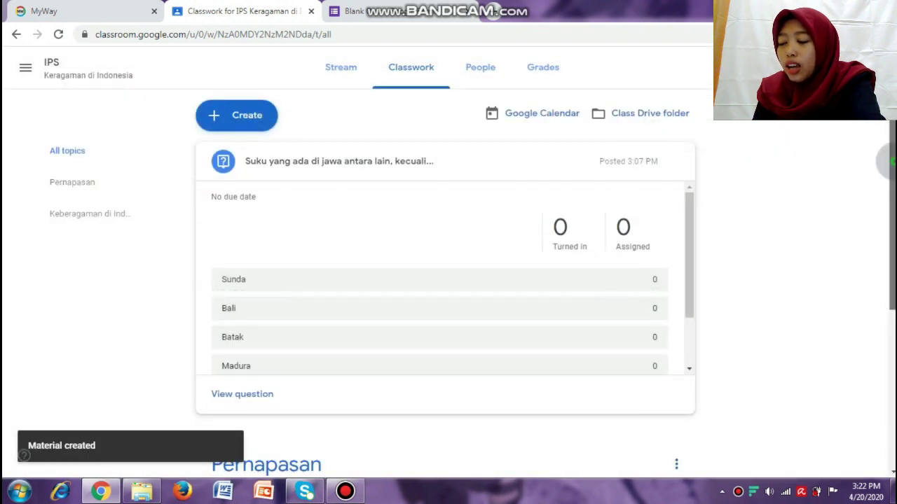
scroll(888, 161, "down", 4)
left_click_drag(884, 324, 884, 291)
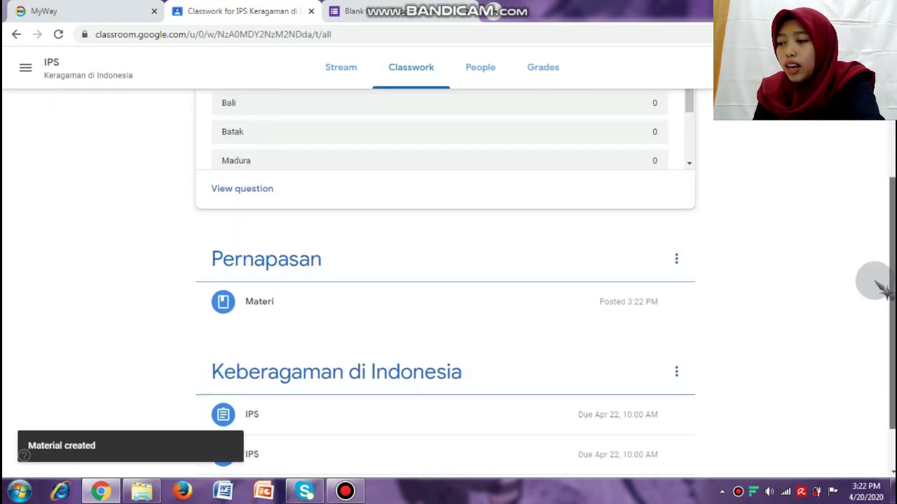
scroll(442, 142, "down", 1)
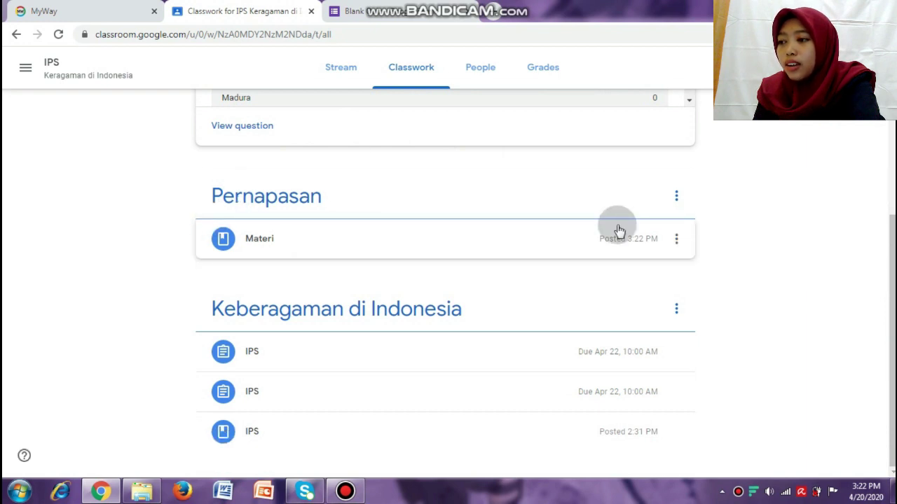
scroll(619, 231, "up", 4)
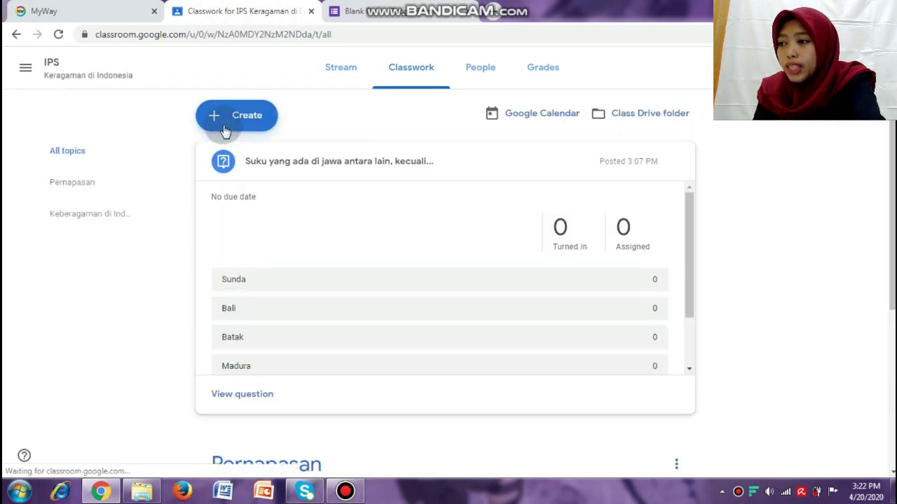
left_click(239, 131)
left_click(243, 270)
left_click(407, 271)
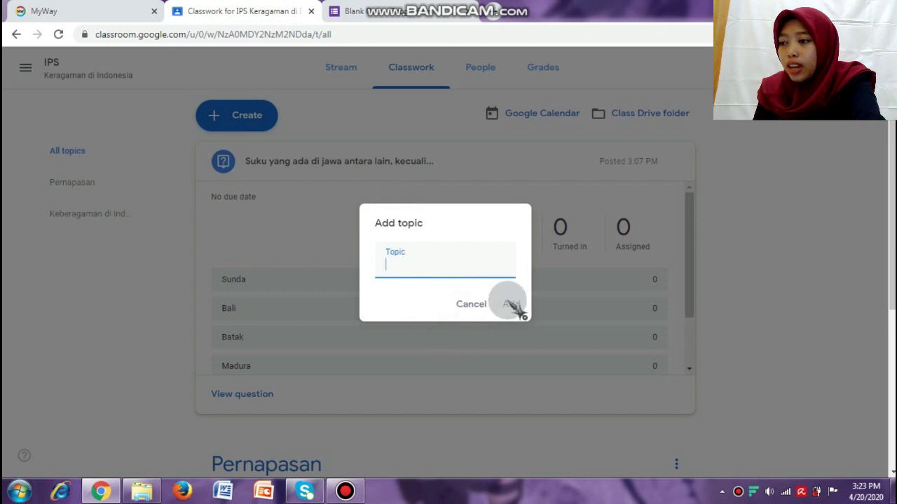
left_click(469, 308)
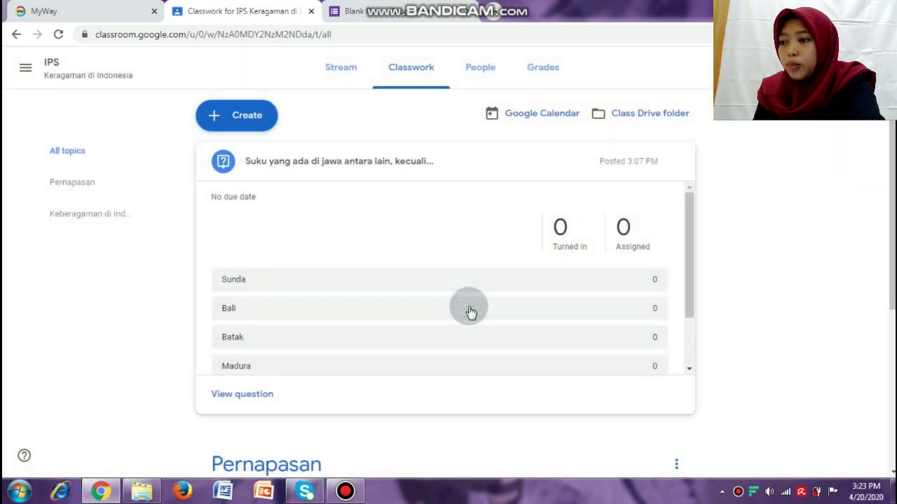
- View the class's lists of teachers and students, as well as its gradebook
left_click(482, 70)
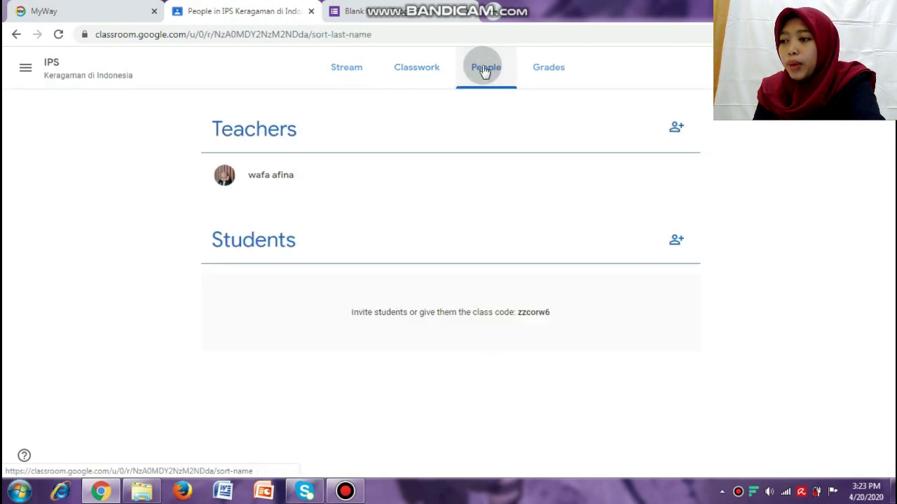
left_click(549, 70)
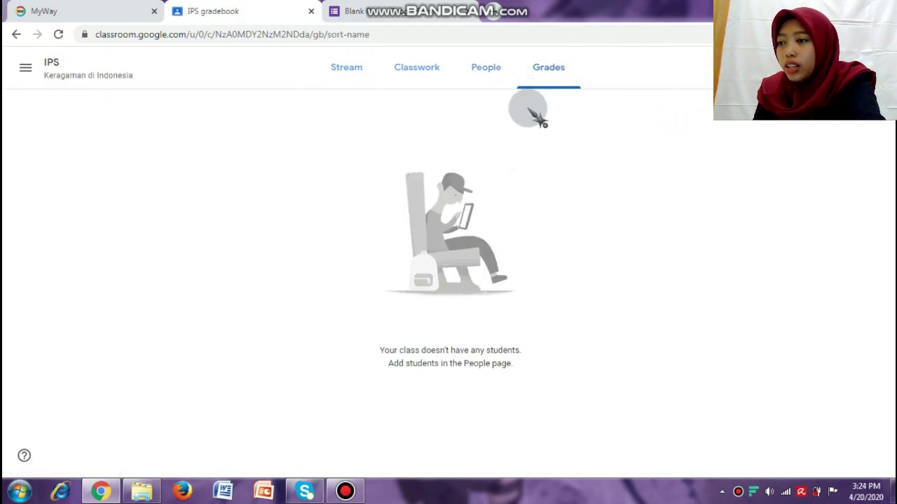